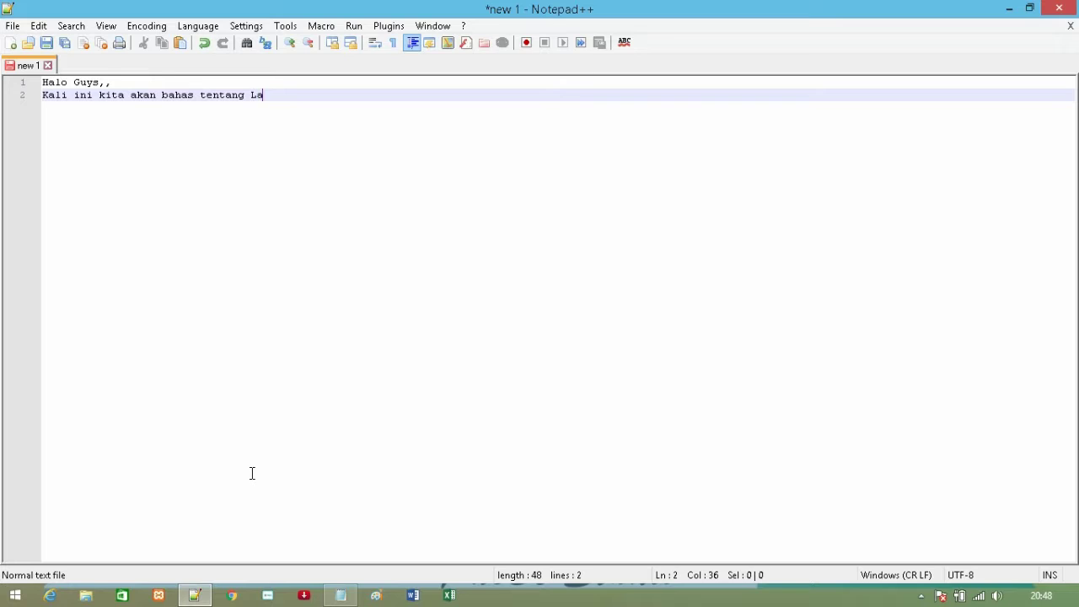
Continue line 2 after "tentang" so it reads "Langkah-langkah Instalasi Turbo Pascal di Windows 8.1 64bit"
text(-langkah In)
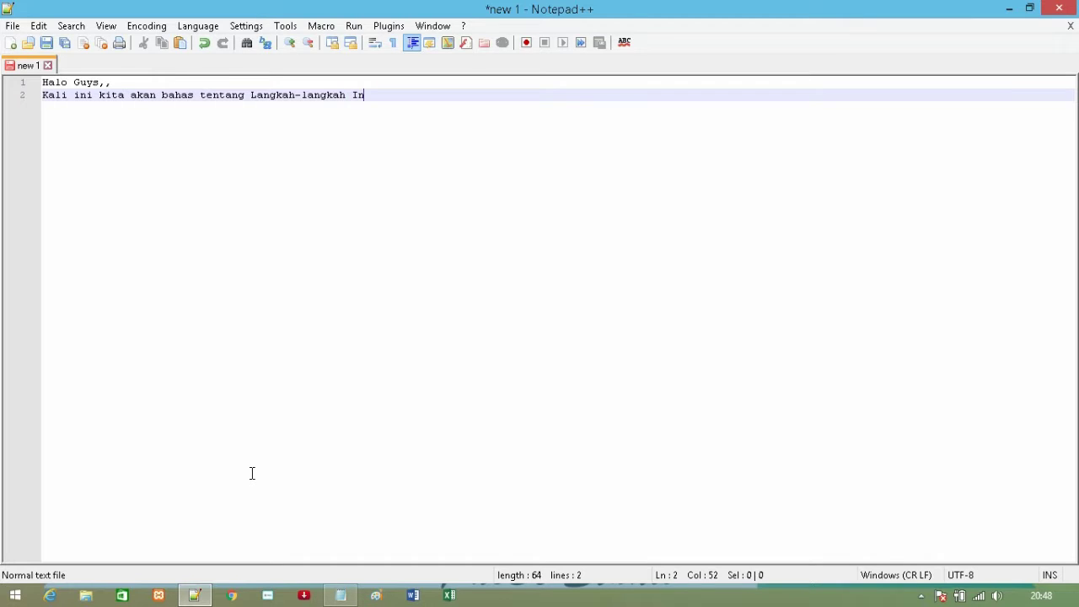
text(stalasi Turbo Pascal)
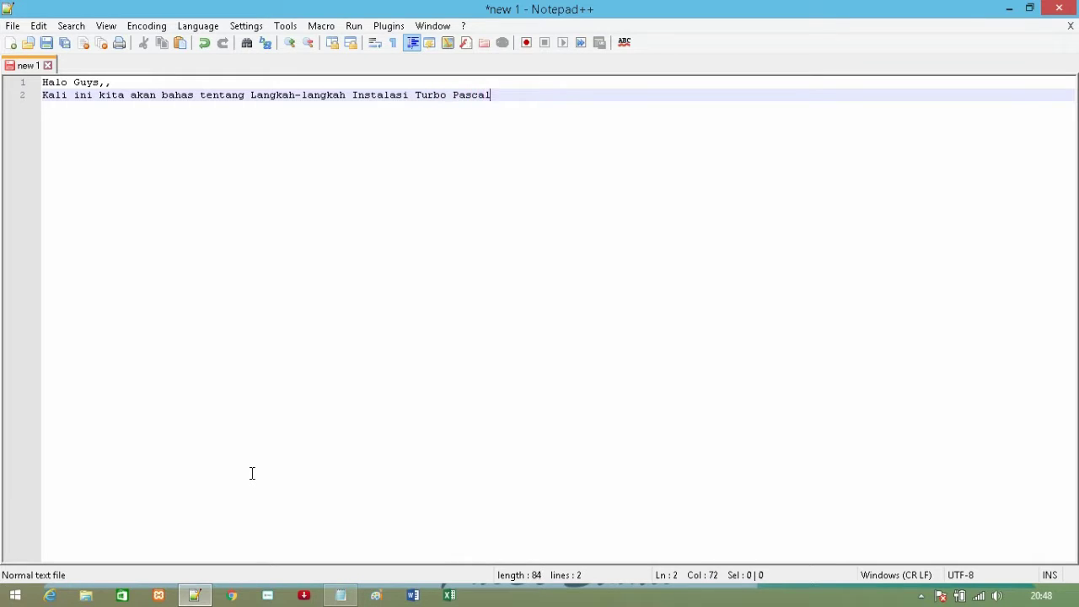
text( di Windows 8.1 )
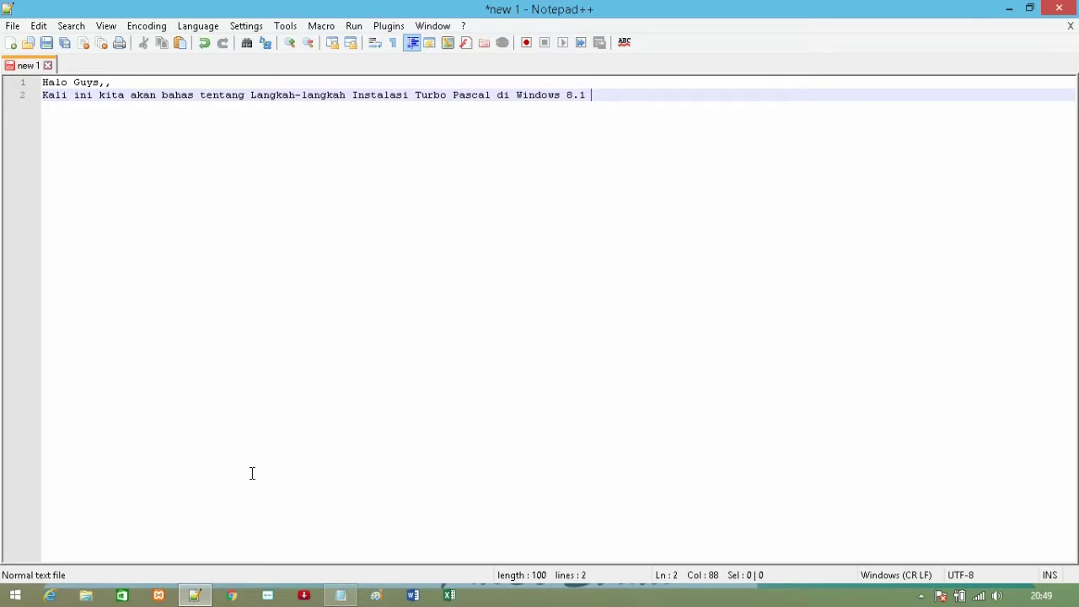
text(64bit)
Finish line 2 with "tentunya berbeda dengan Turbo Pascal pada windows 32bit" and start a new line
text(tentunya )
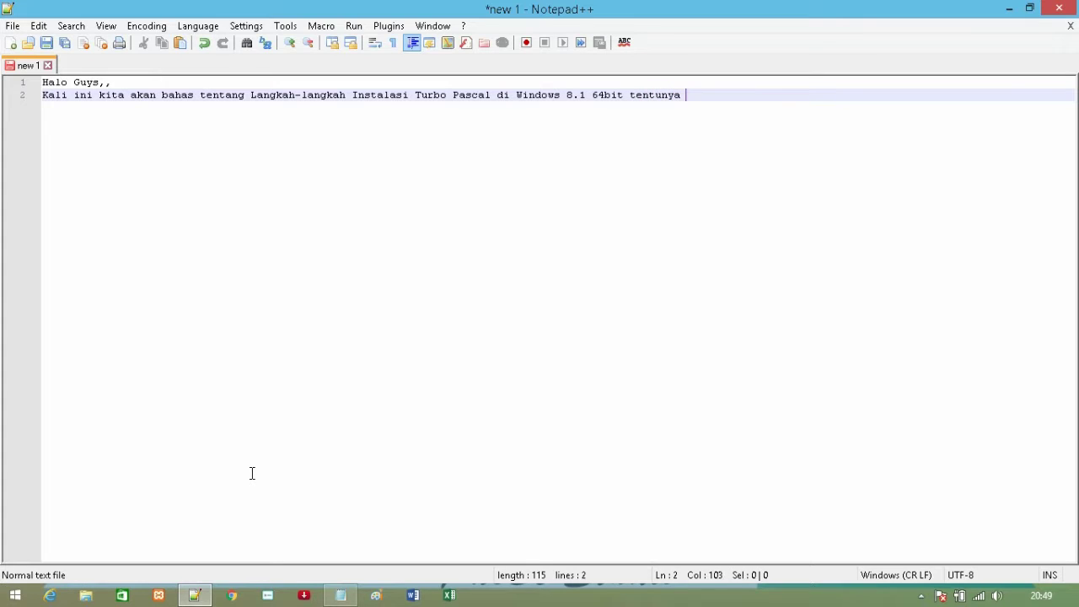
text(berbeda dengan )
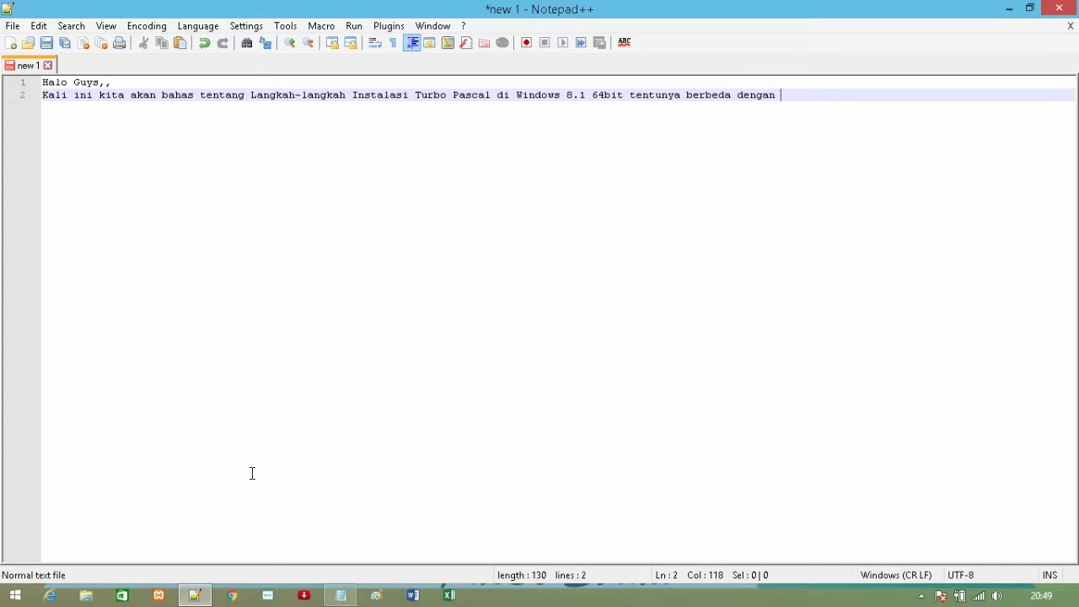
text(Turbo Pascal)
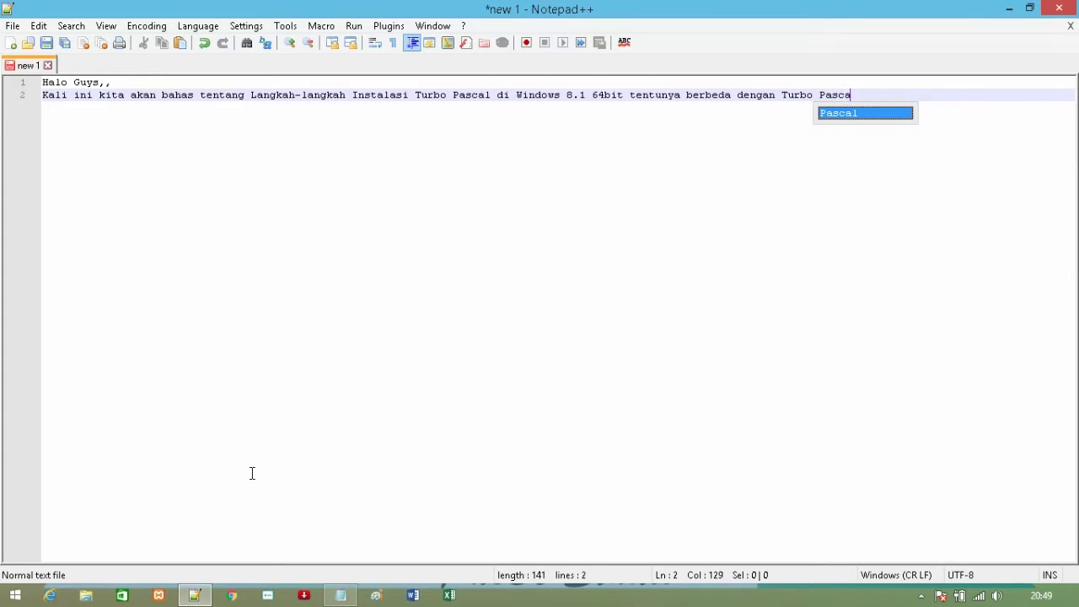
text( p)
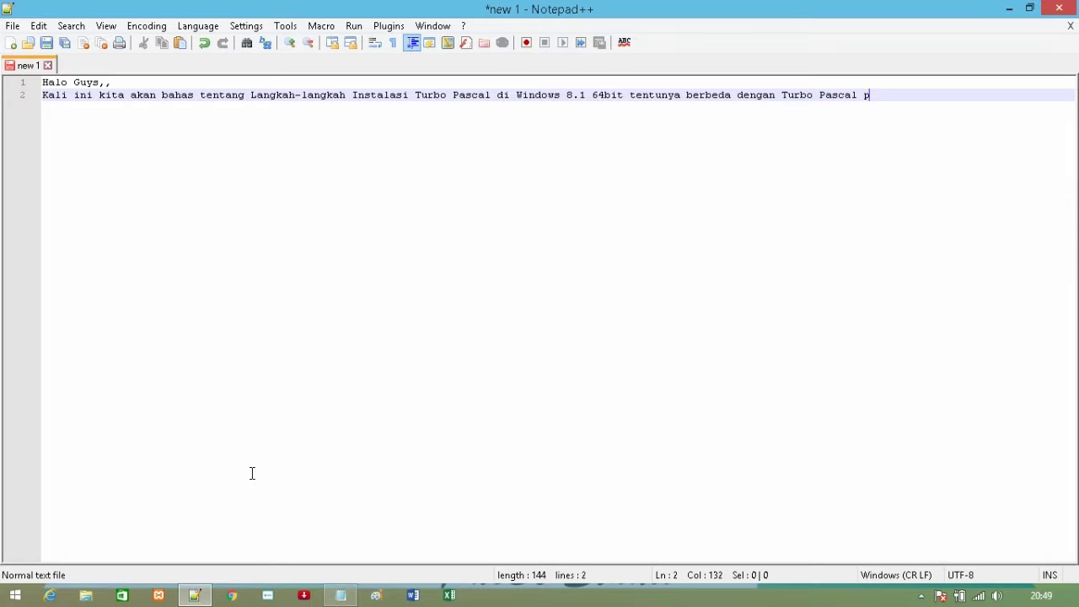
text(ada windows 32)
key(BackSpace)
text(bit)
key(Return)
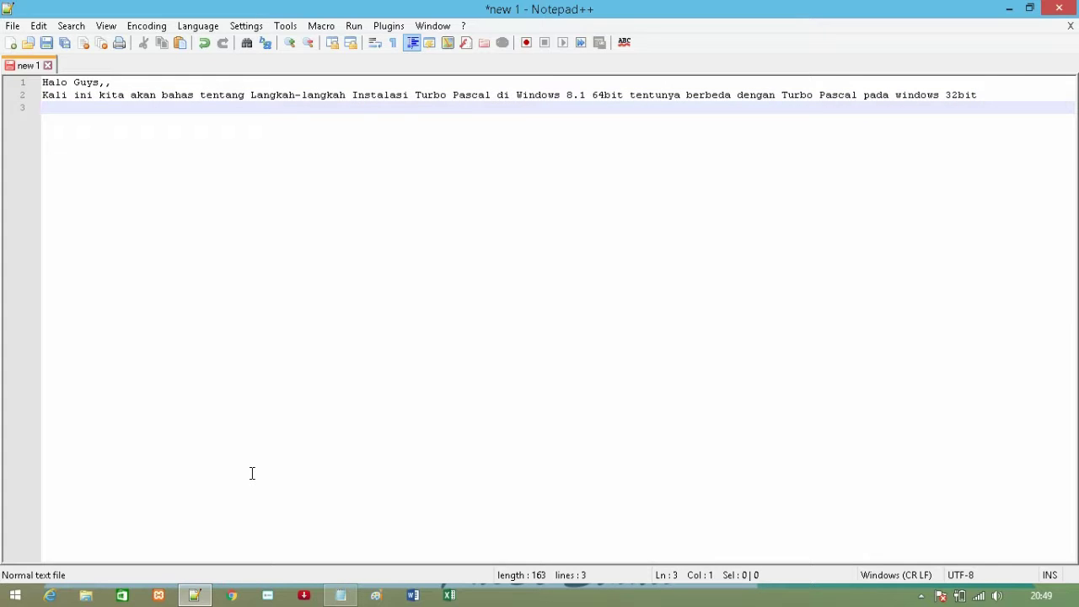
Write "Jika anda memakai windows 7 32bit," at the start of line 3
text(Jika )
text(andf)
key(BackSpace)
text(da)
key(BackSpace)
key(BackSpace)
text(a )
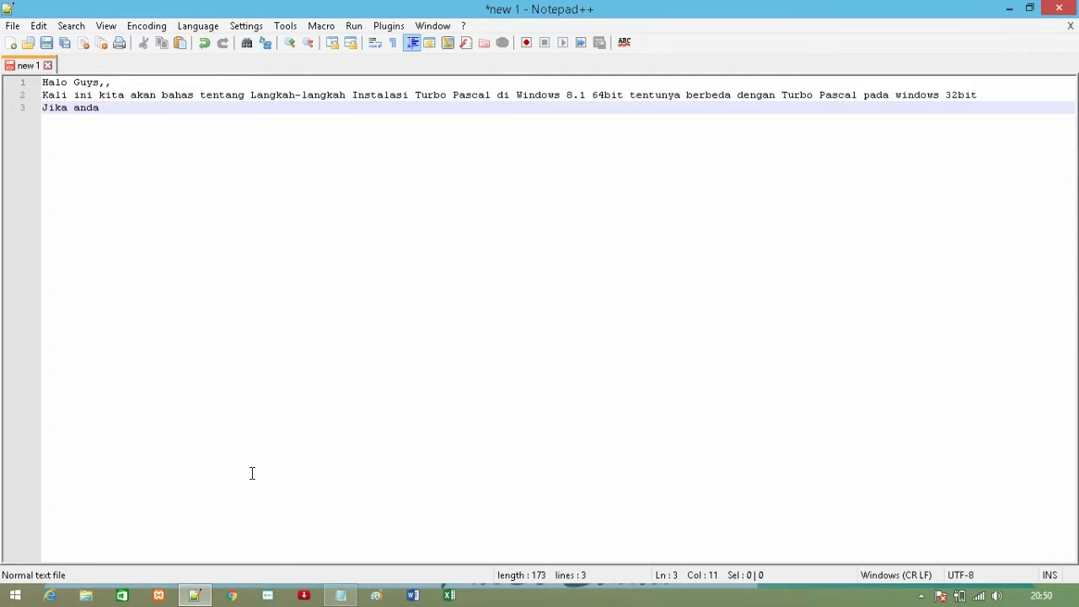
text(memakai windo)
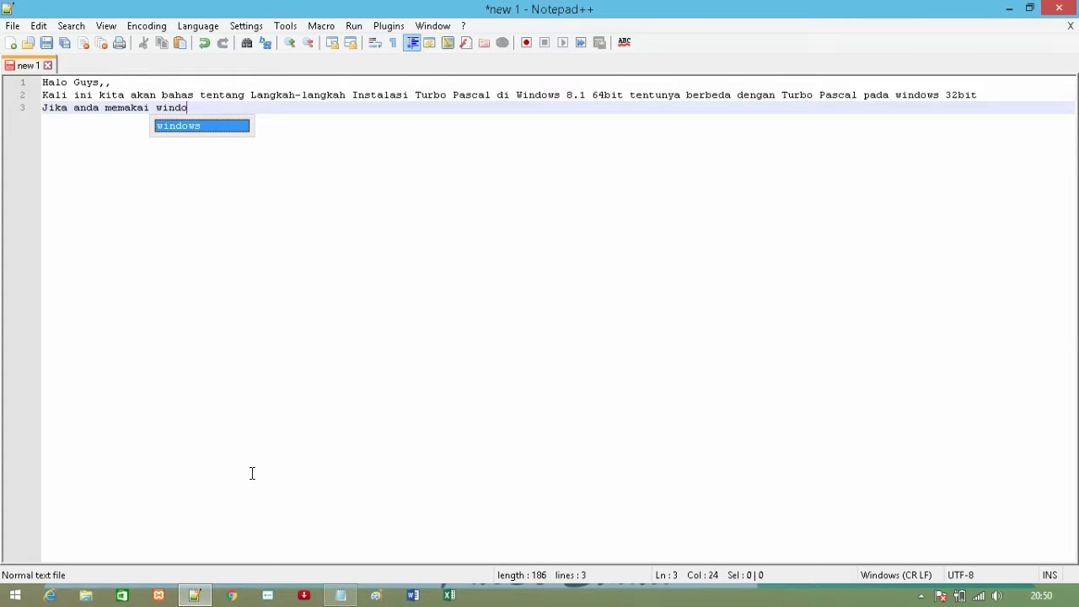
text(ws 7 32bit)
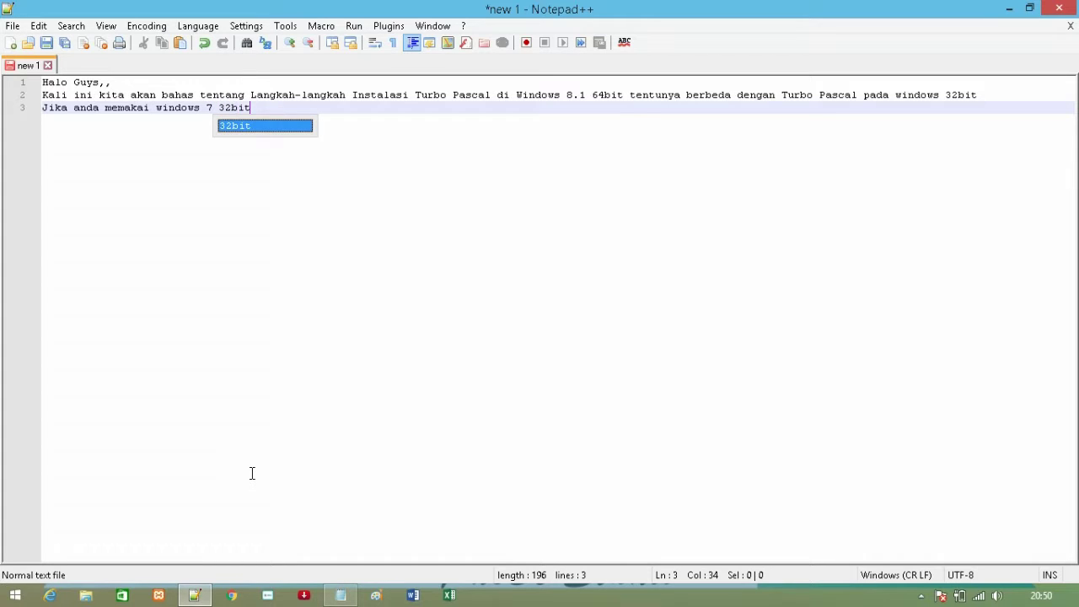
text(,)
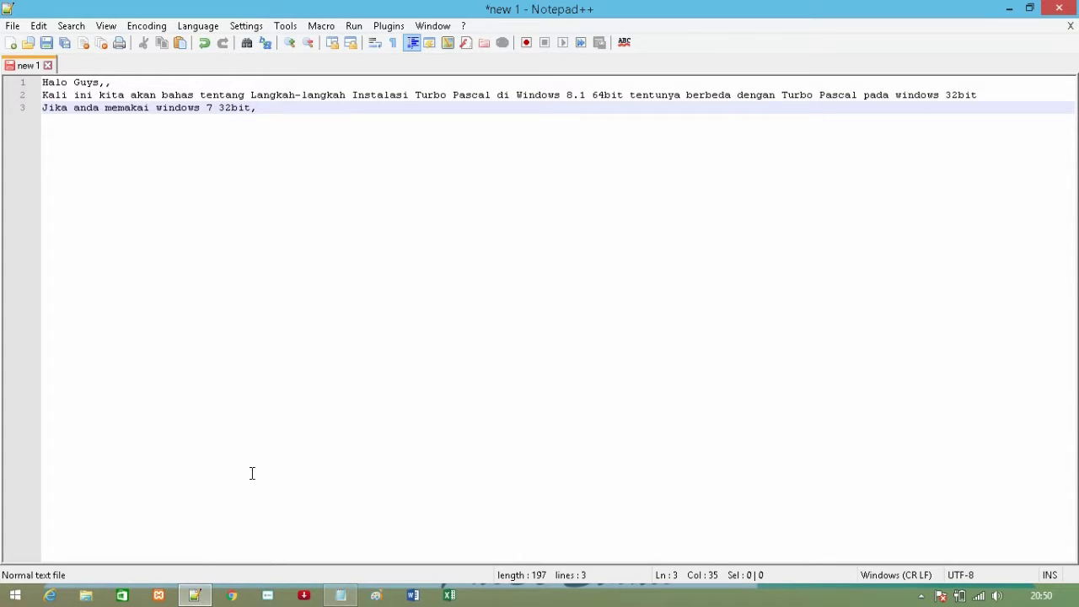
Complete line 3 with "kami sarankan menggunakan Turbo Pascal 1.5,atau 5.0 karena lebih cocok" and start a new line
text(kami sarankan menggun)
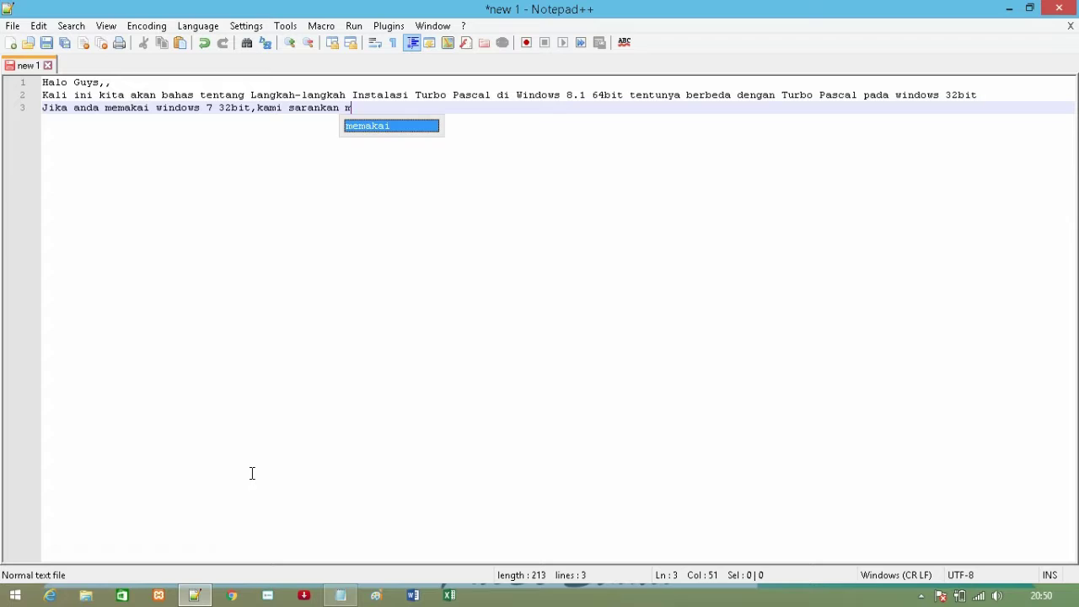
text(a)
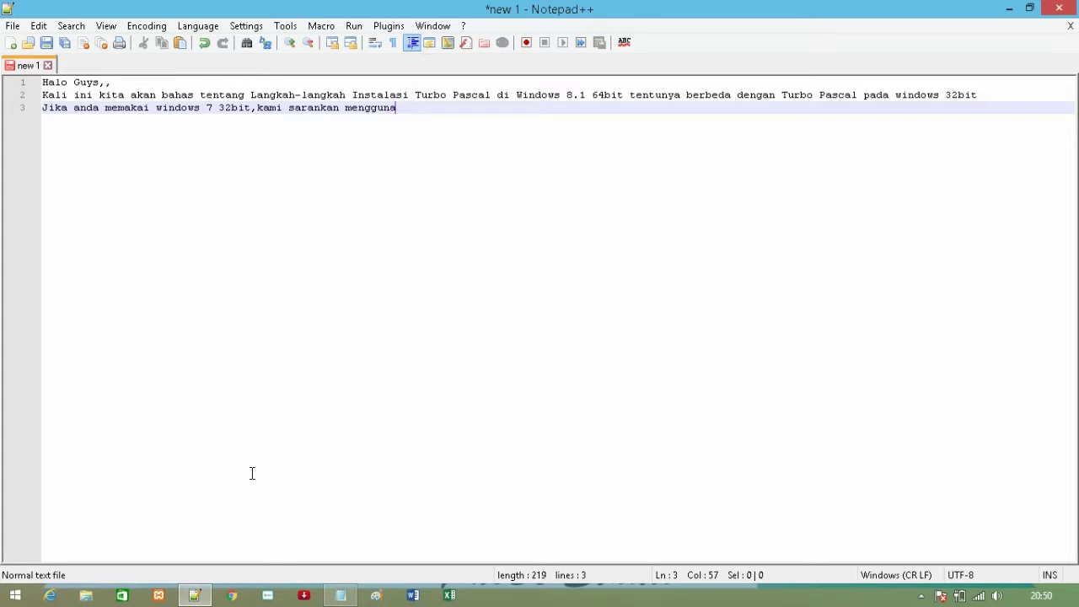
text(kan Turb)
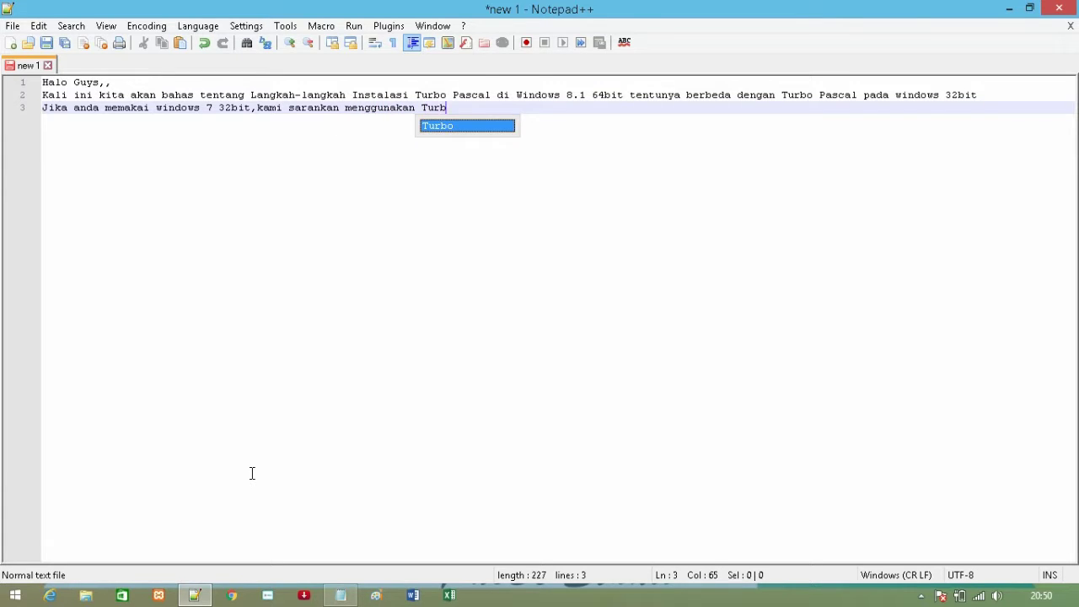
text(o Pas)
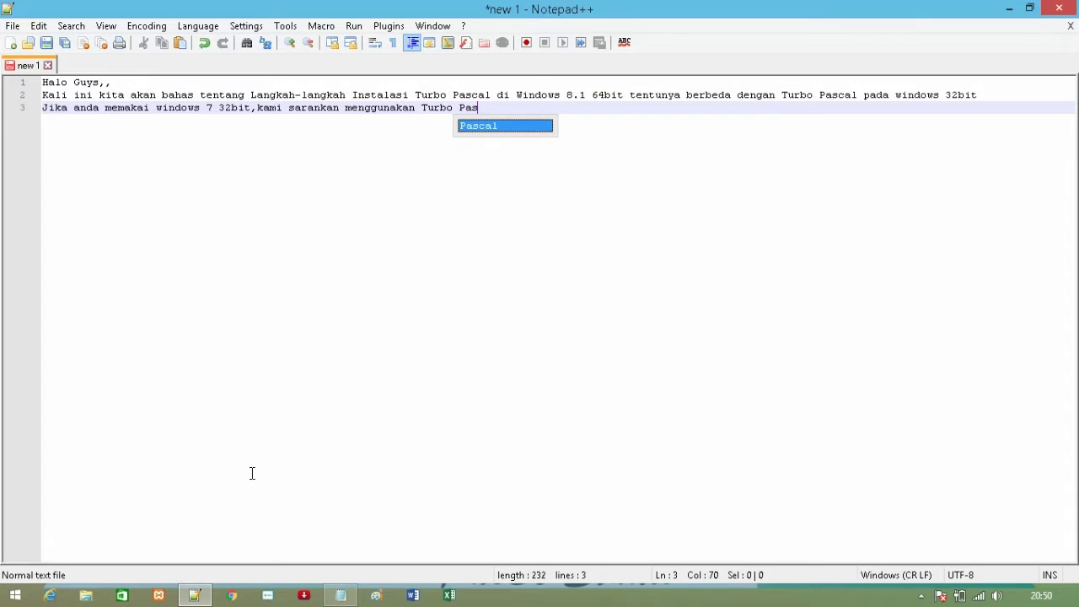
text(cal 1.5)
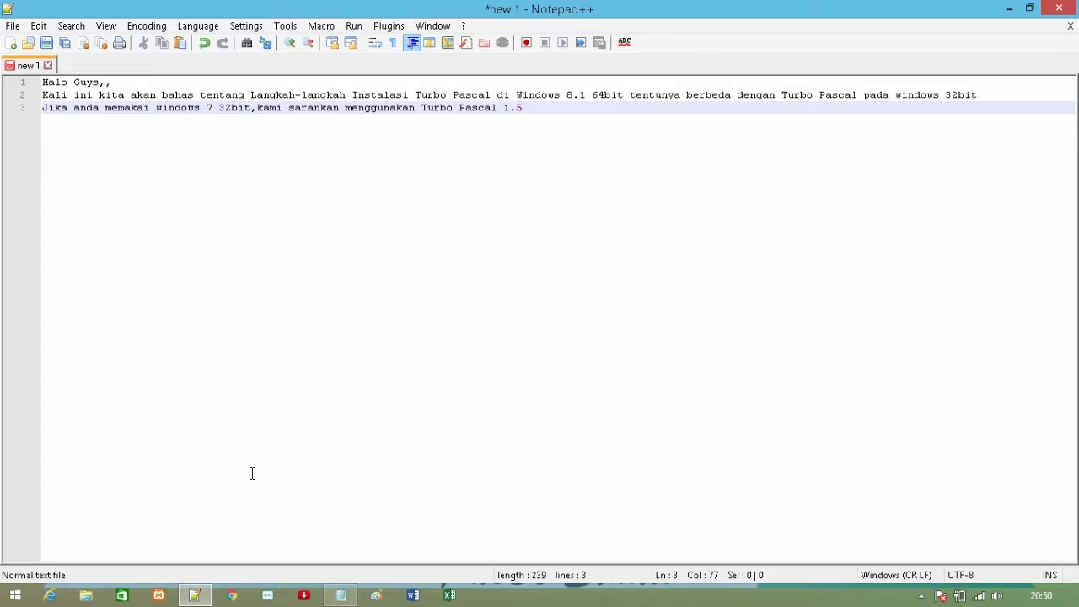
text(,atau)
text(5.0 karena lebih cocok)
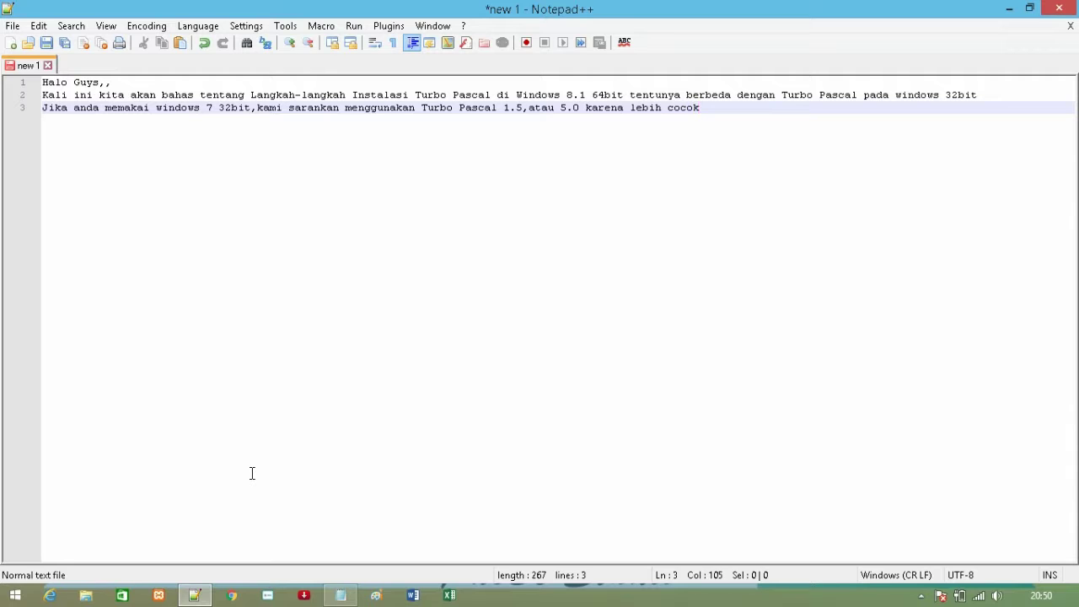
key(Return)
Begin line 4 with "Tetapi jika anda memakai Turbo pascal yang Free"
text(T)
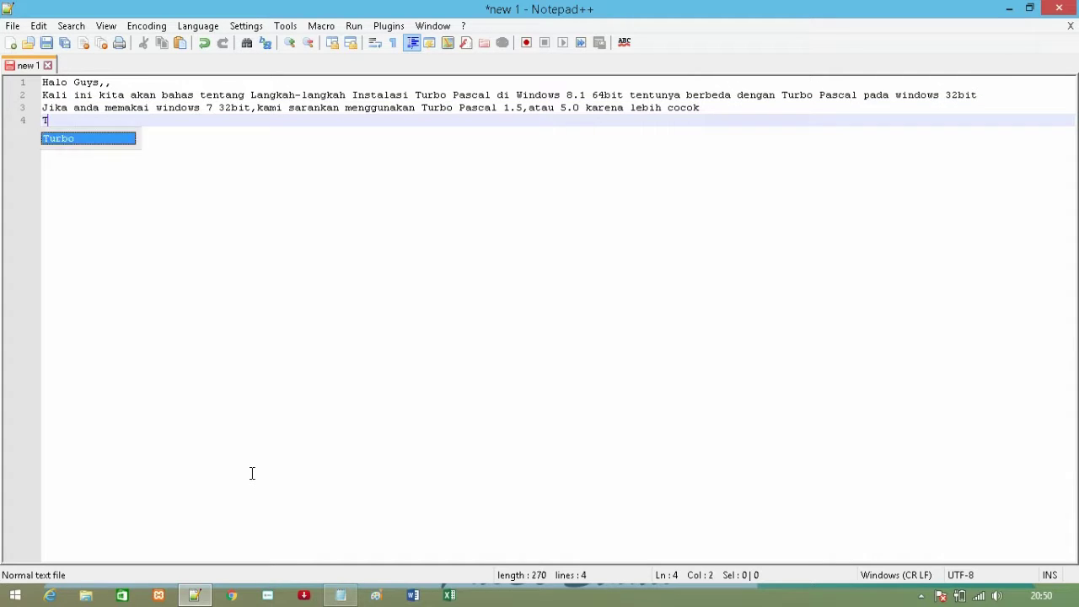
text(etapi )
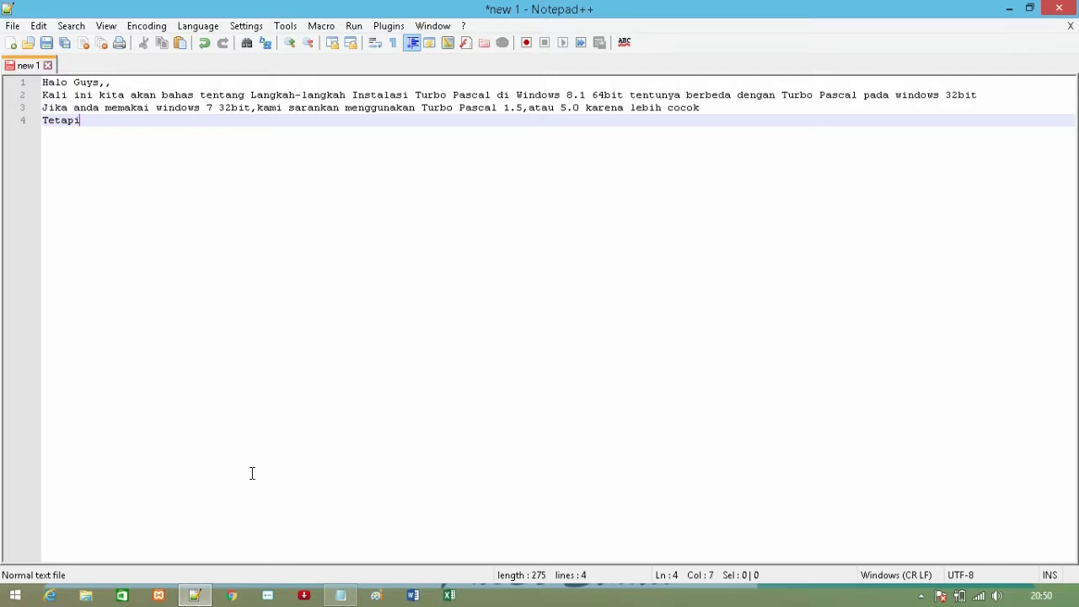
text(jika anda )
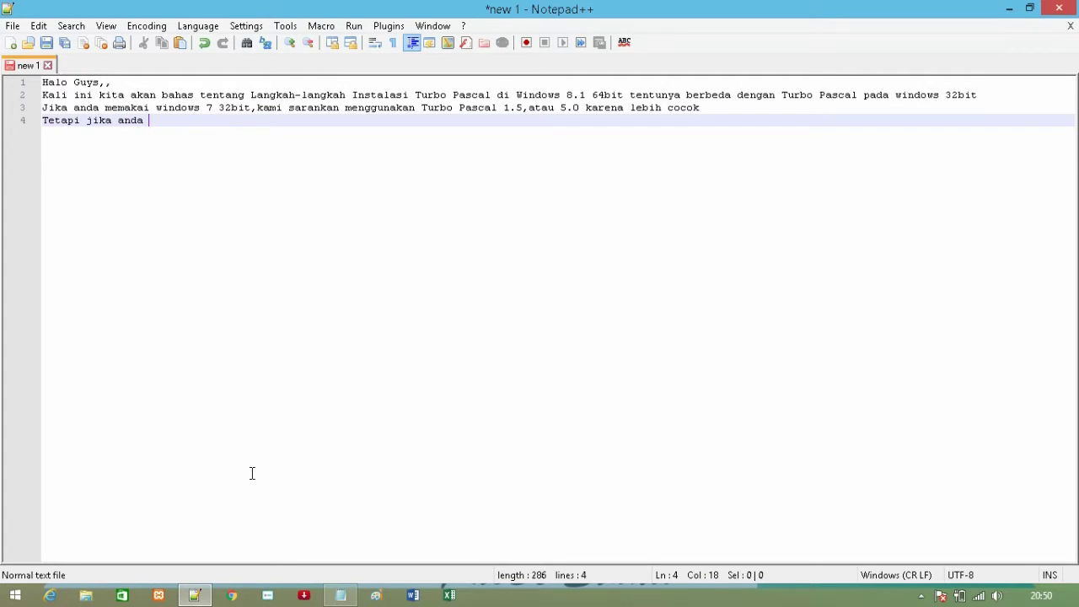
text(memakai )
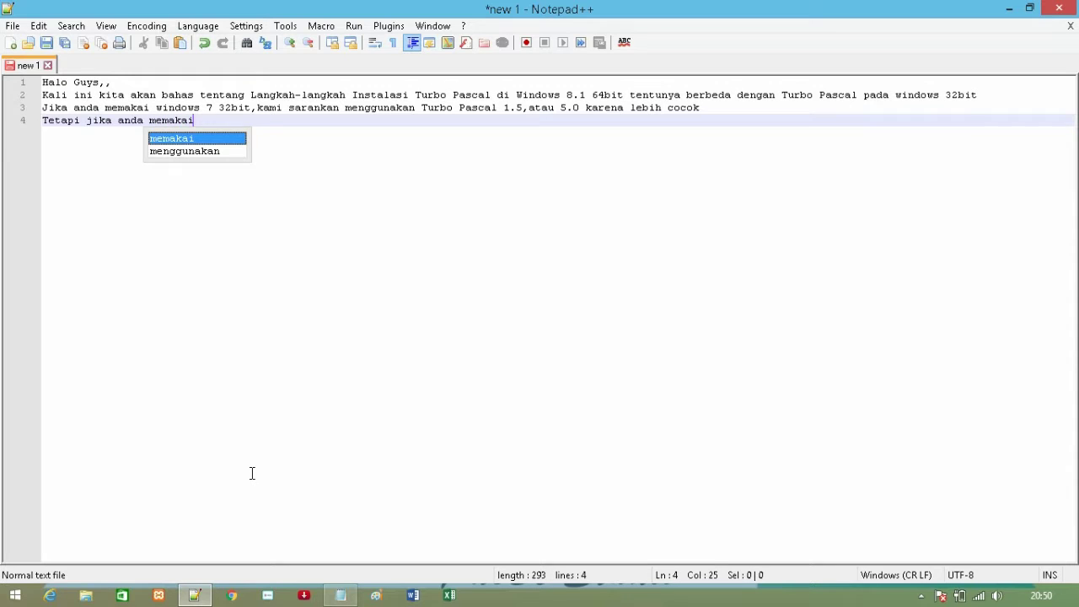
text(Turb)
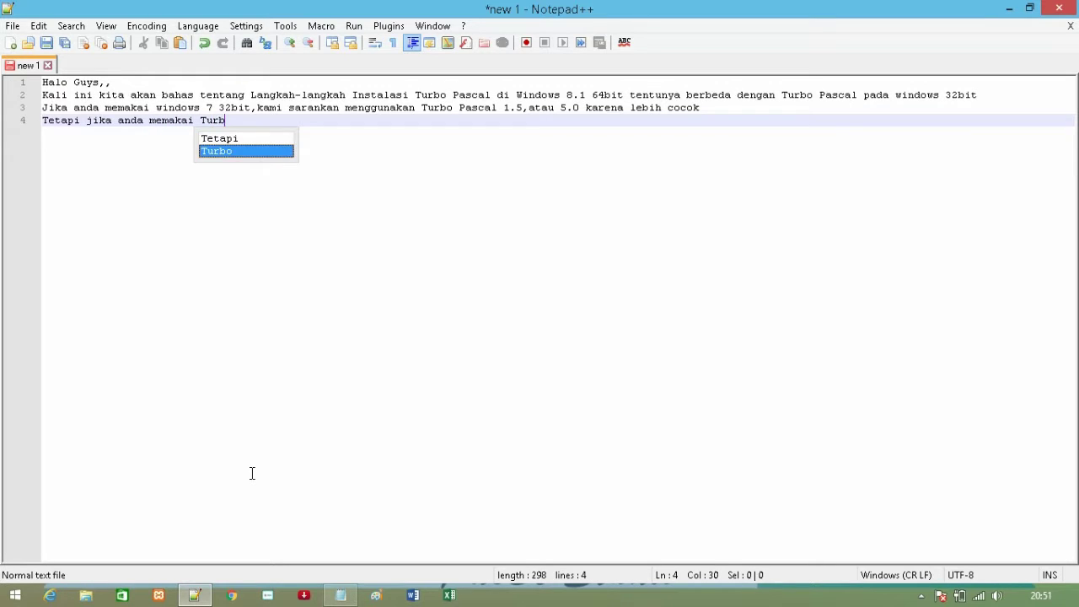
text(o pa)
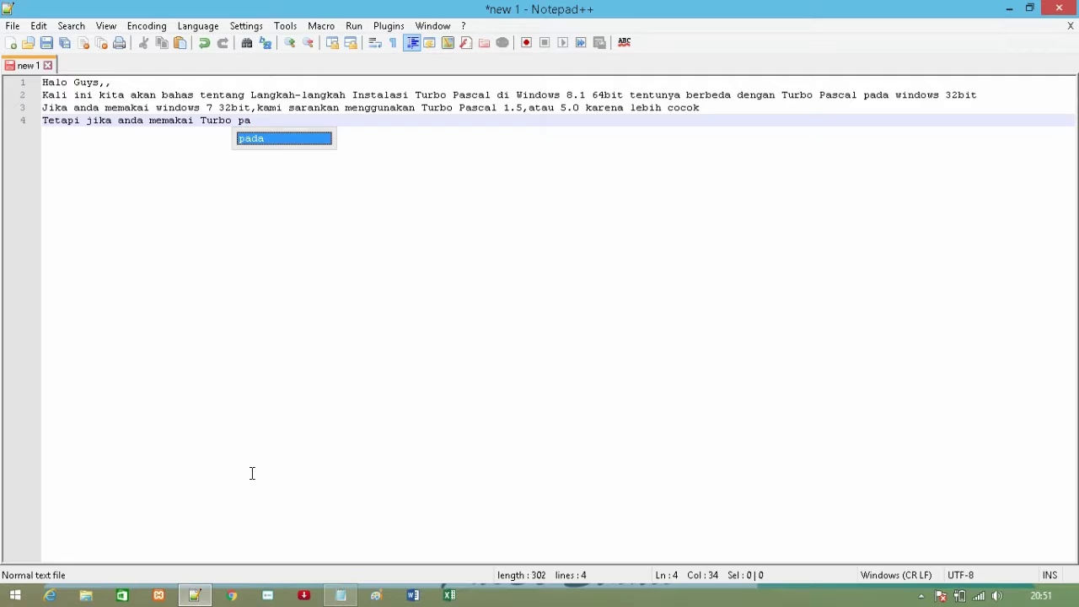
text(sca)
key(BackSpace)
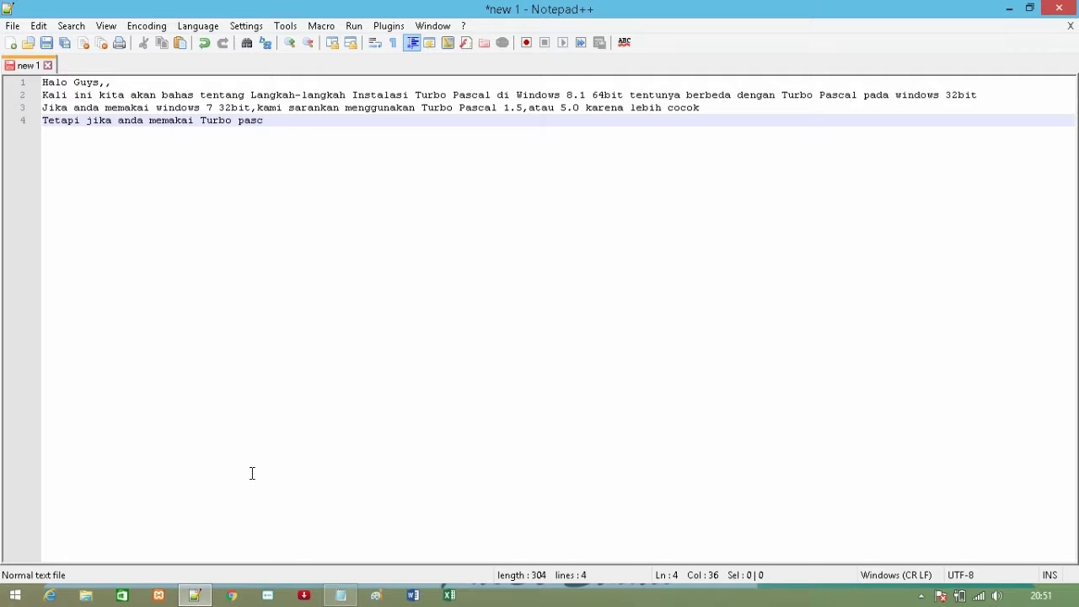
text(al yang Free s)
key(BackSpace)
Extend line 4 with "seperti yang akan di bahas ini,maka anda"
text(seperti yang akan di)
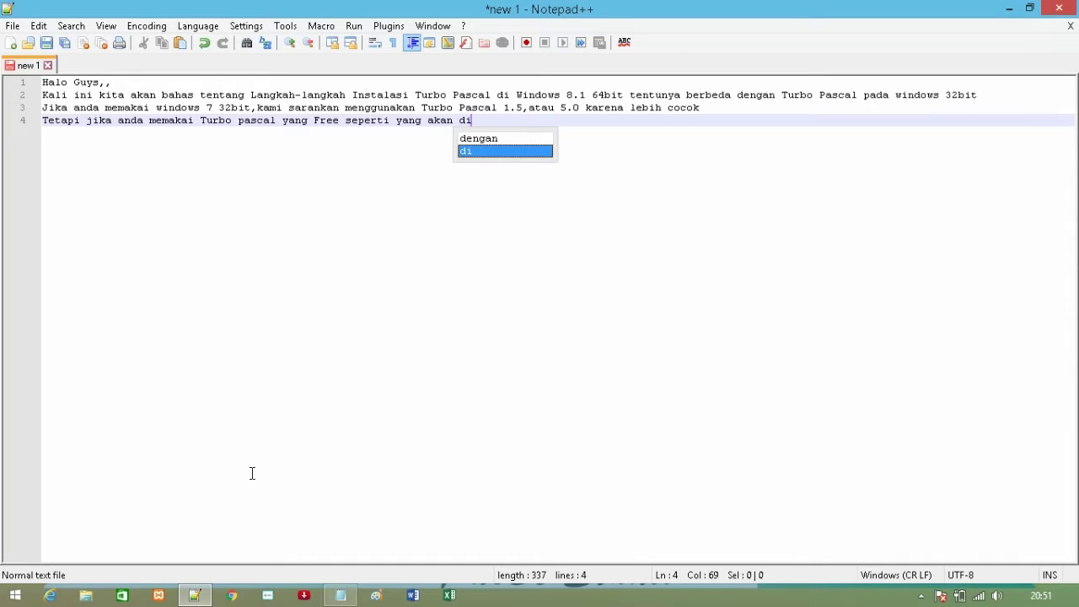
text( baha)
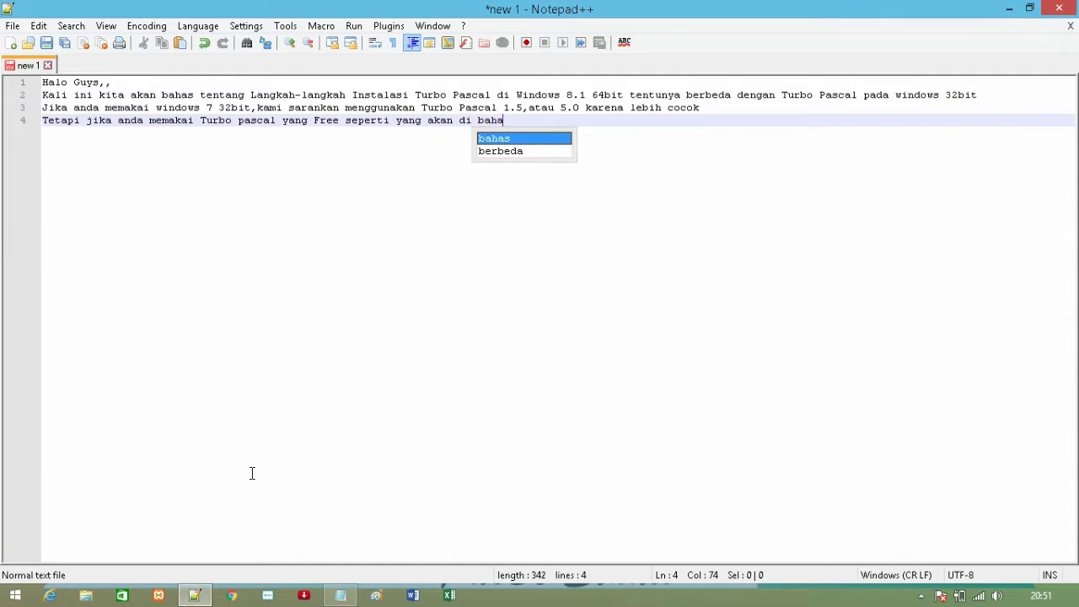
text(s in)
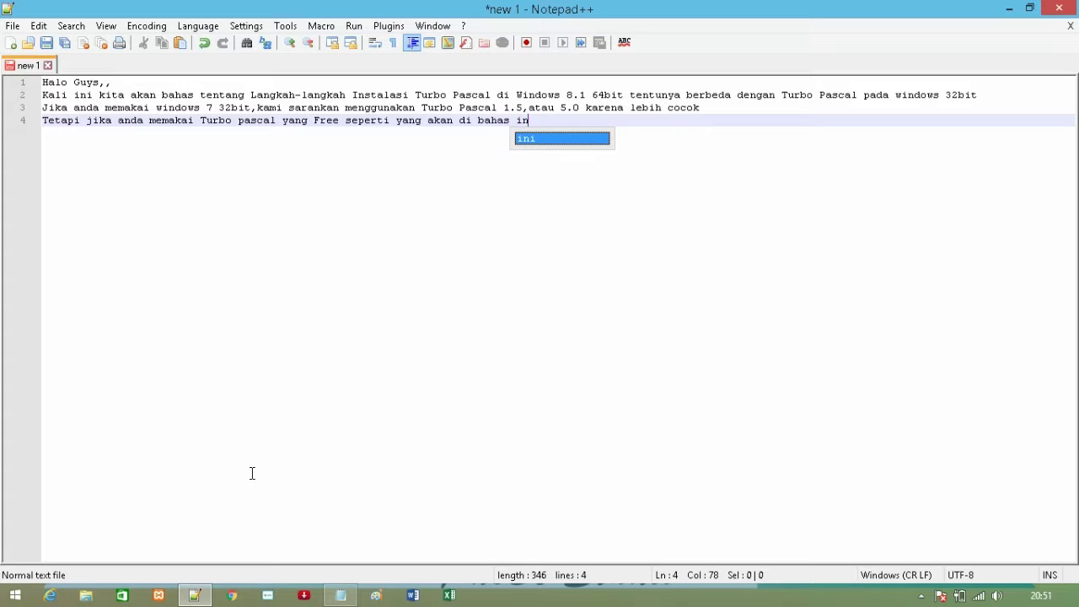
text(i,mak)
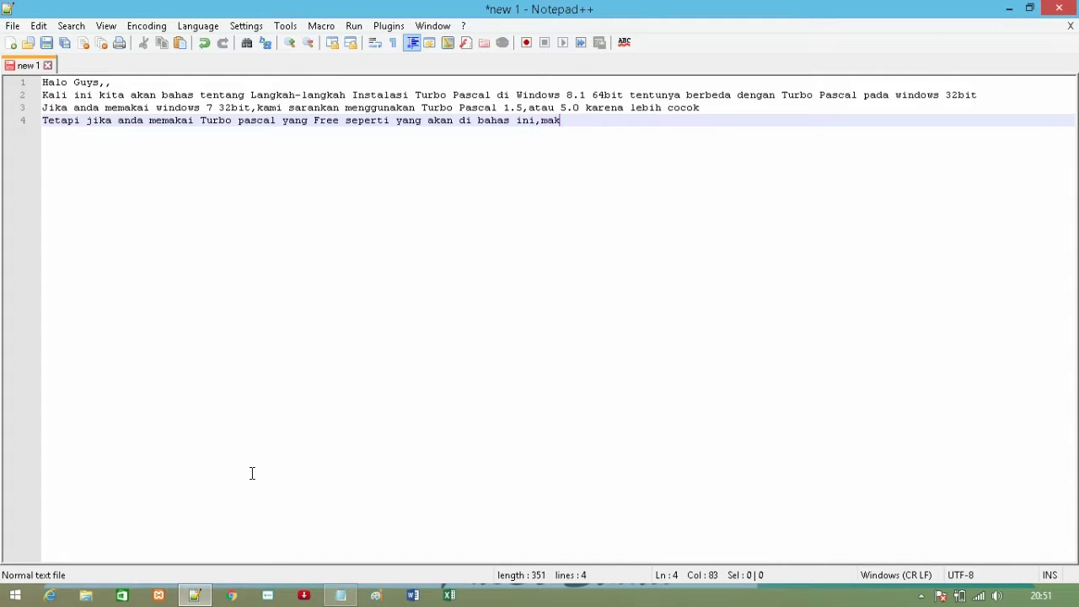
text(a anda )
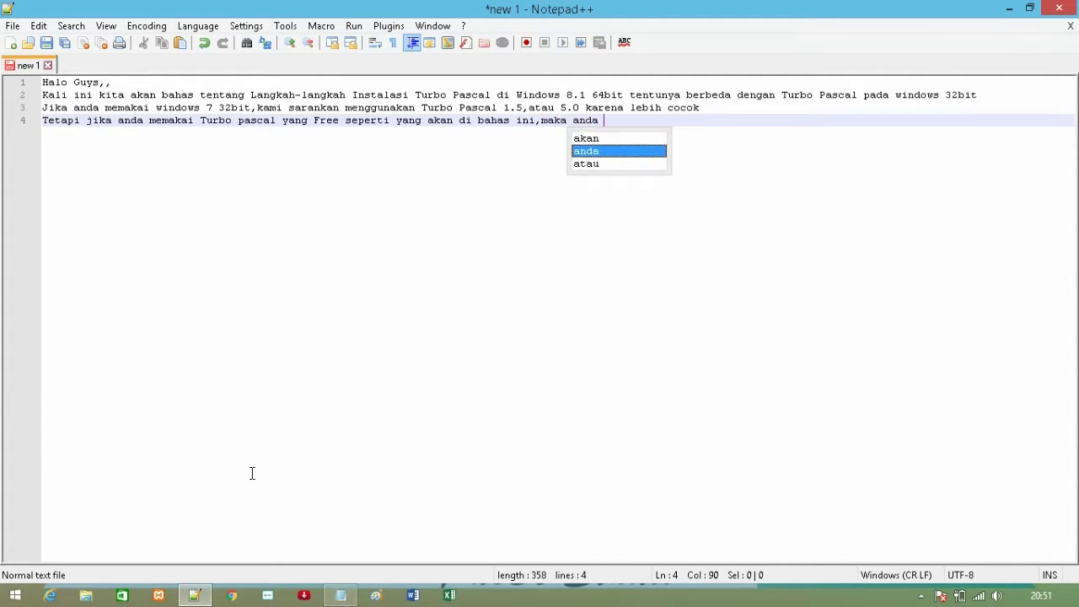
Continue line 4 with "harus memakai windows 7"
text(harus )
text(memakai )
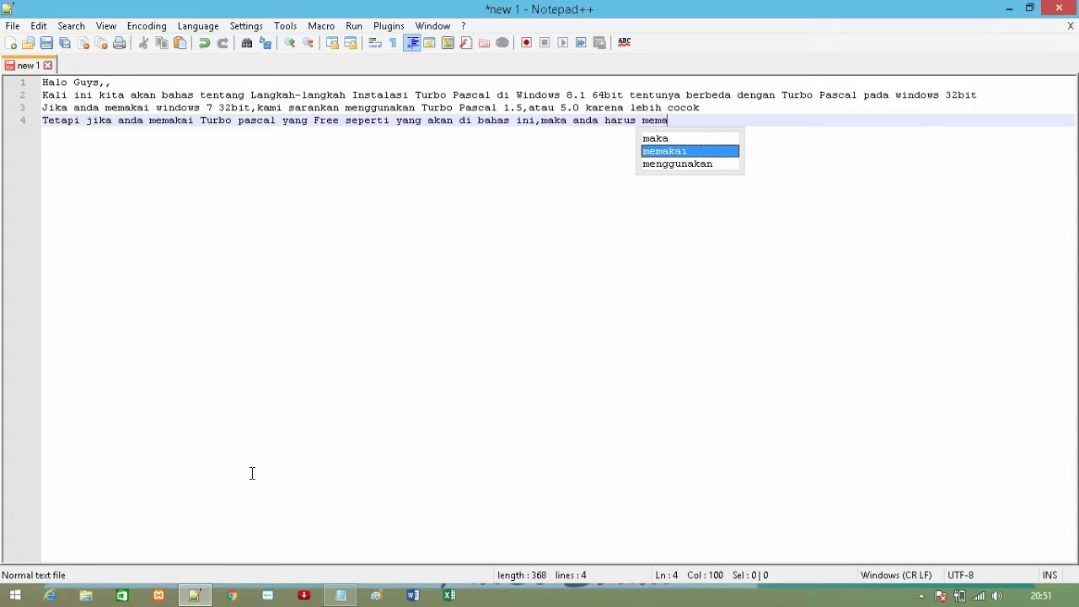
text(win)
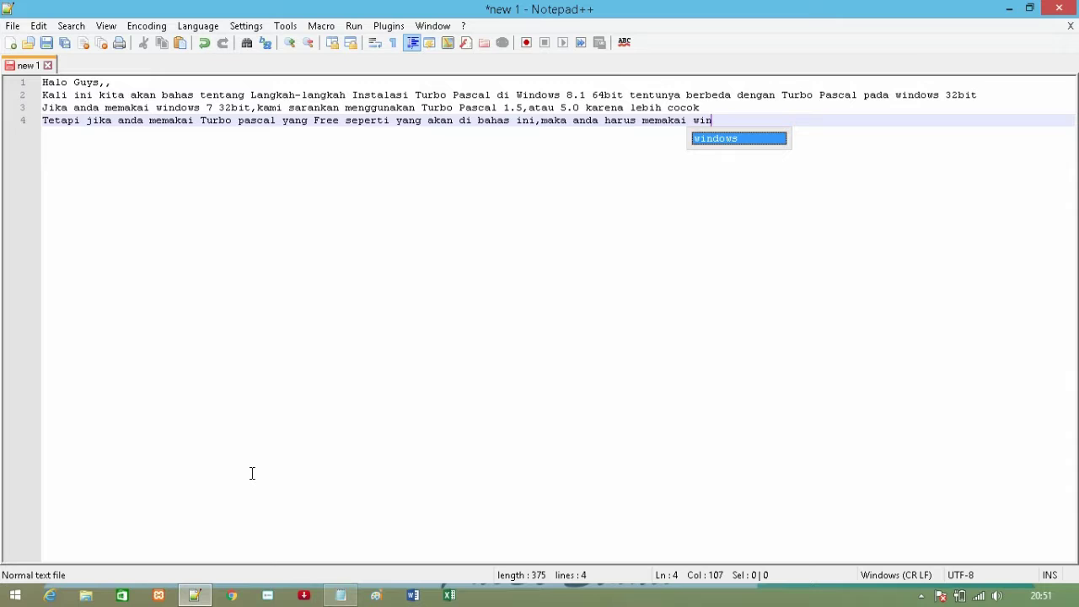
text(dosw)
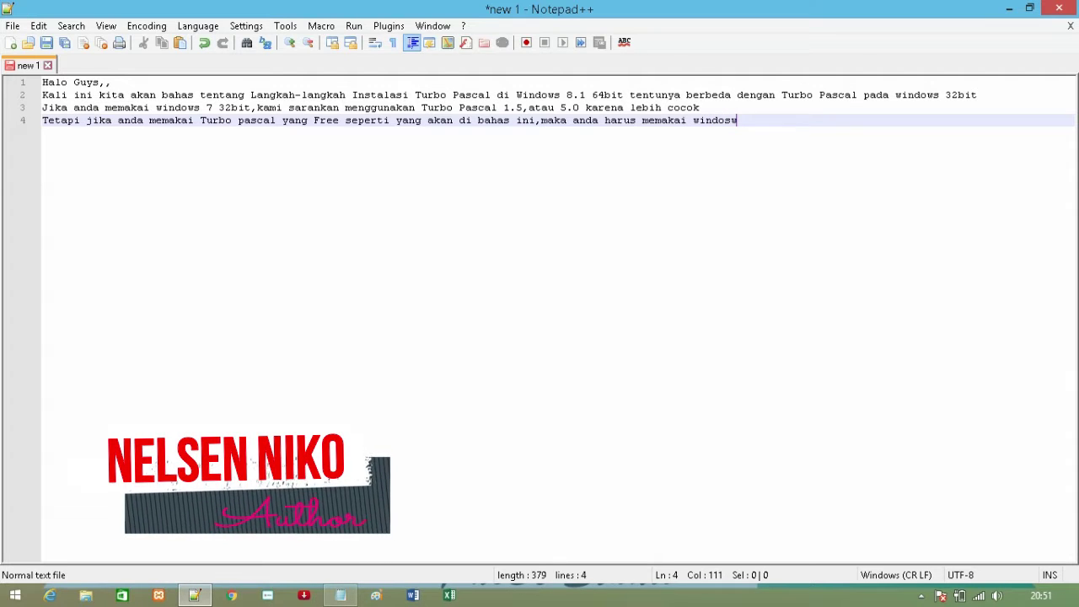
key(BackSpace)
key(BackSpace)
text(ws 7 )
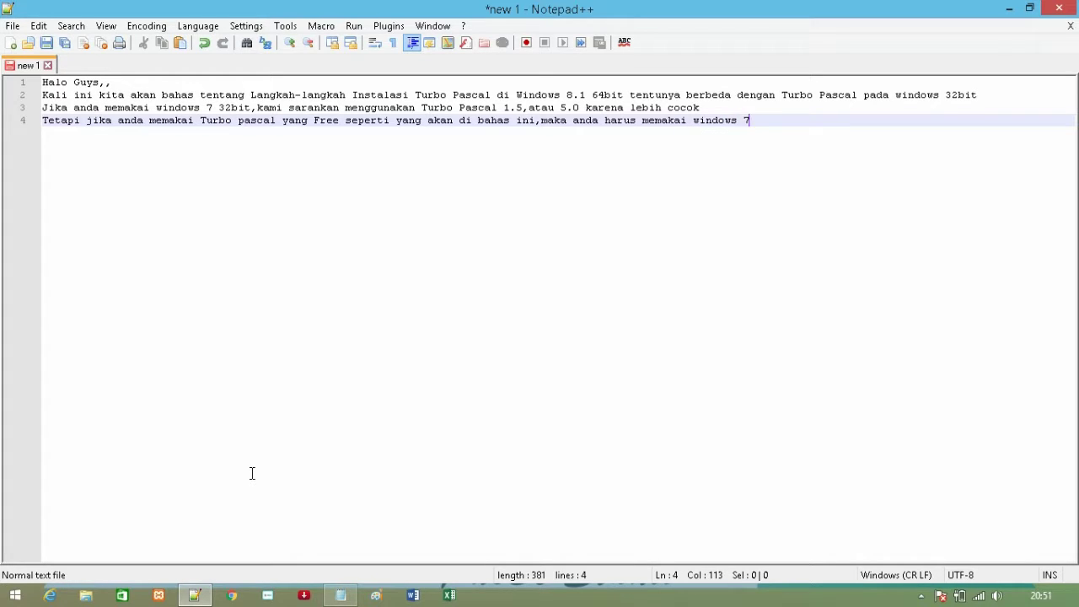
Complete line 4 with "64,windows 8 64,,dan windows 10 64bit." and start a new line
text(64,windo)
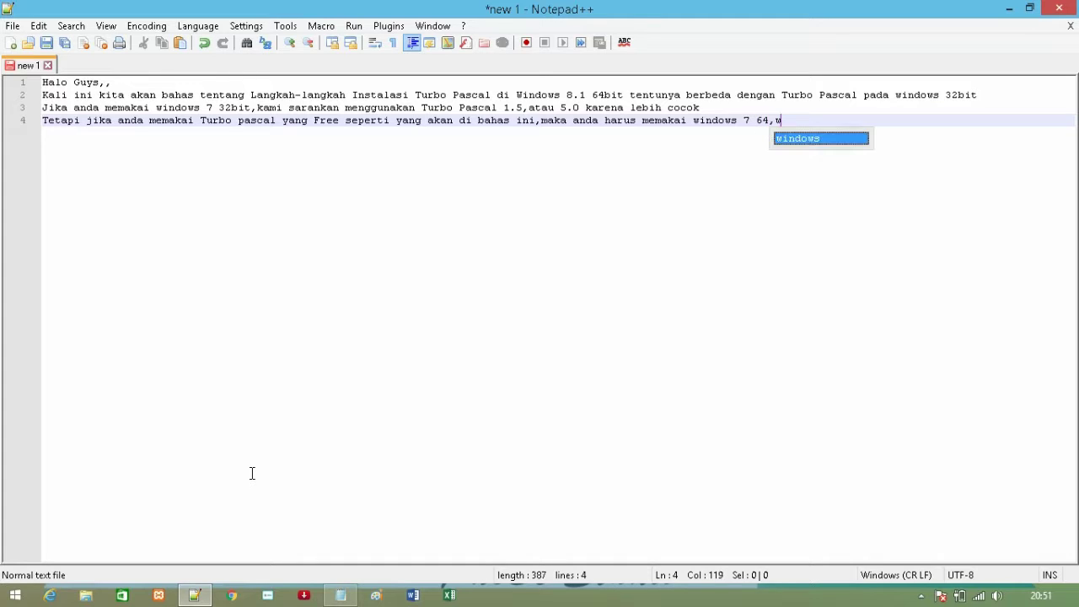
text(ws )
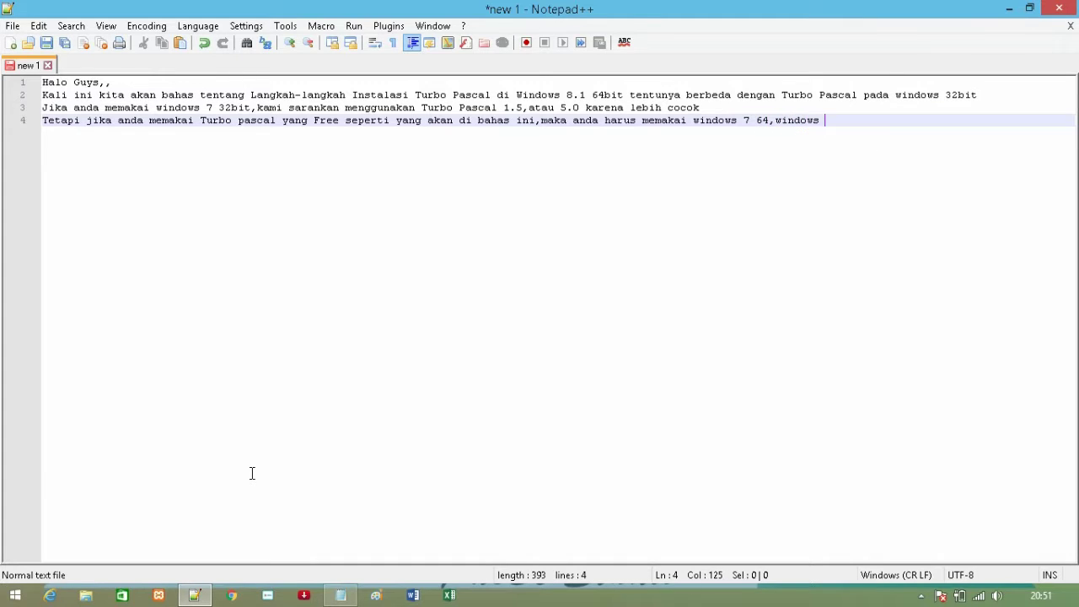
text(8 64)
text(,,da)
text(n )
text(window)
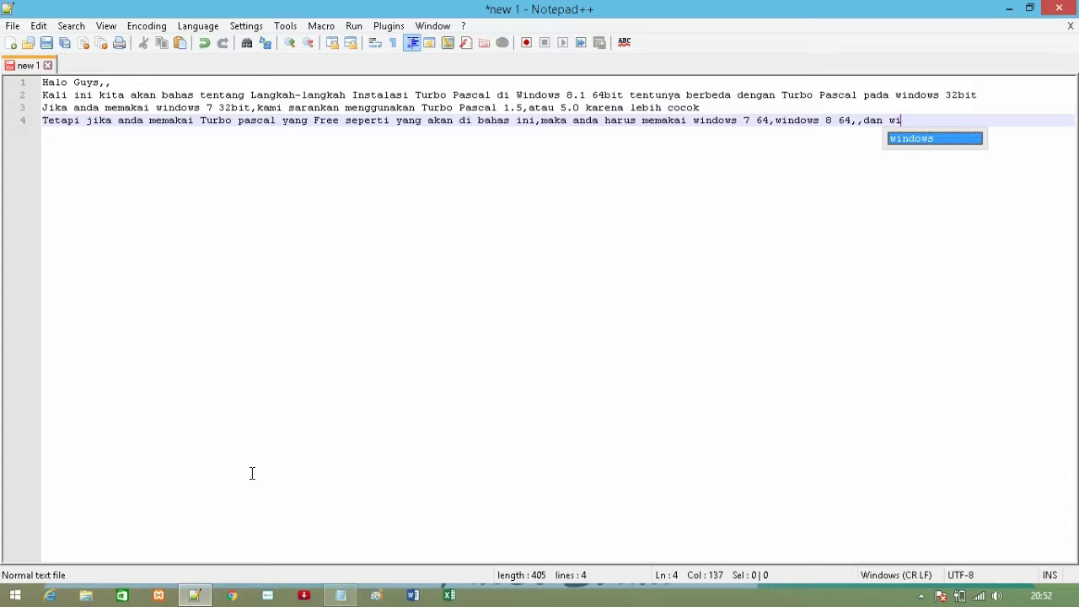
text(s 10)
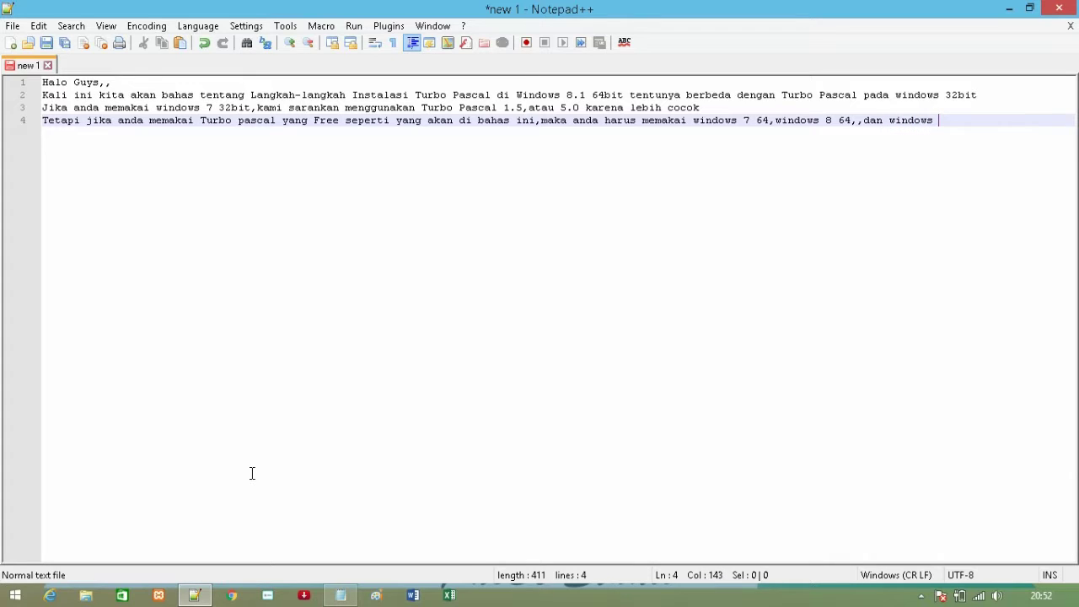
text(64bit.)
key(Return)
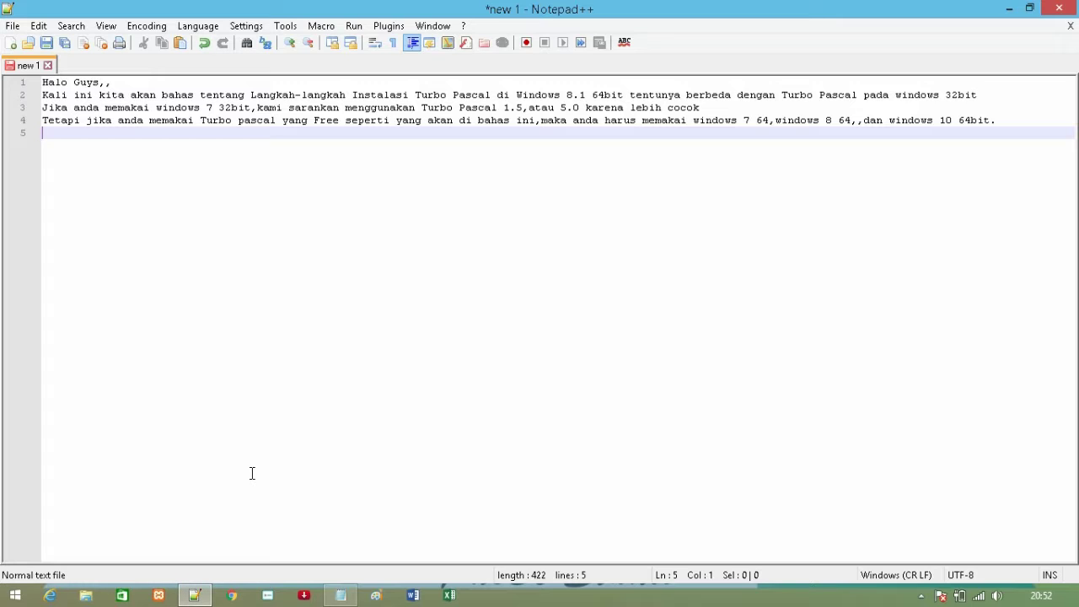
Write "Ok langsung saja ya....kita bahas,," as line 5 and start a new line
text(Ok langsung se)
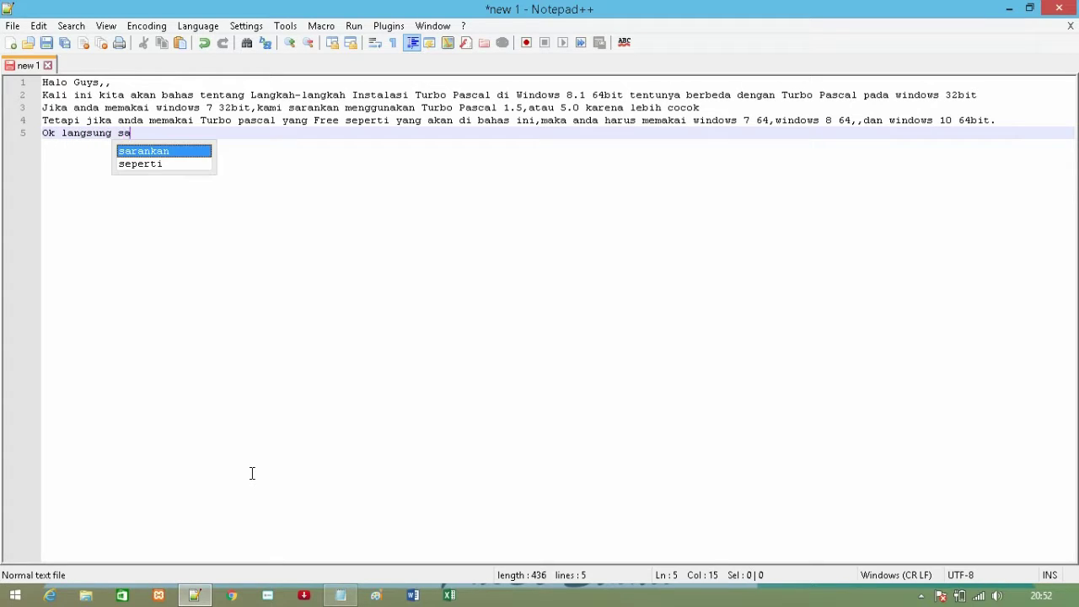
key(BackSpace)
text(aja ya)
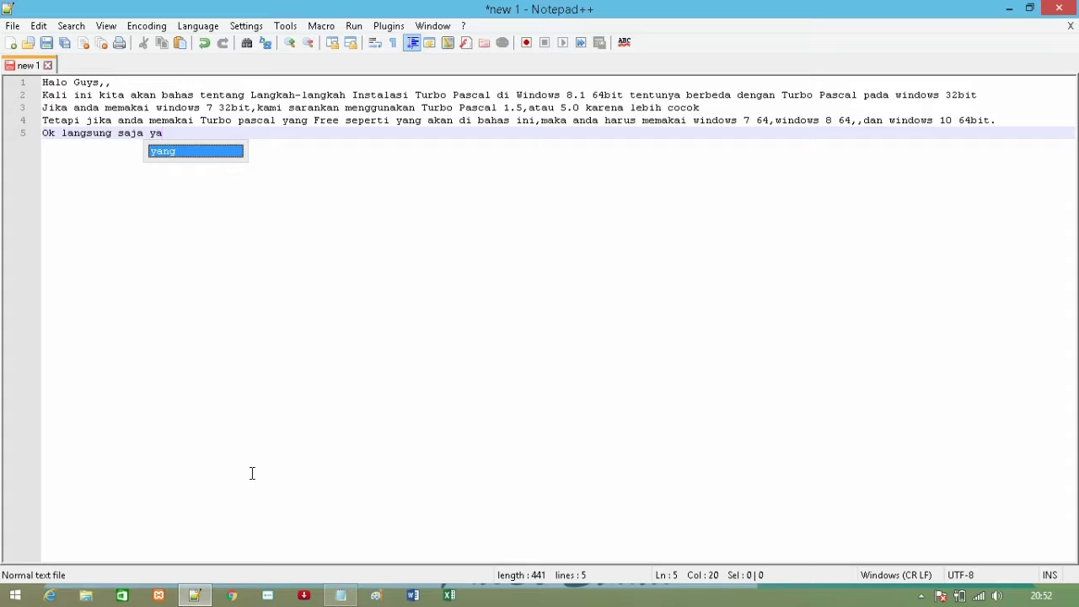
text(....ki)
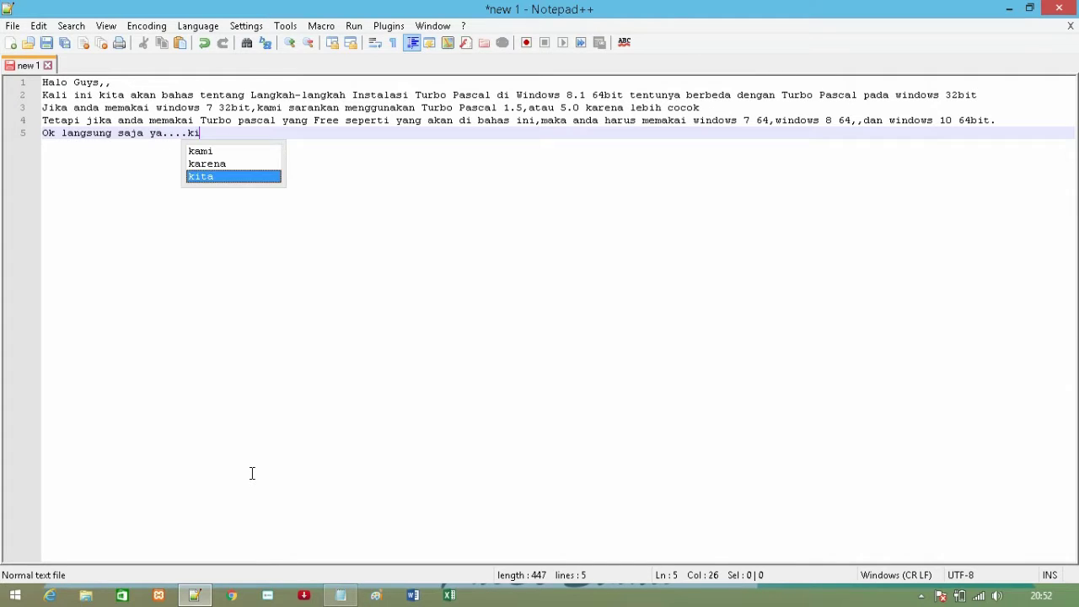
text(ta bah)
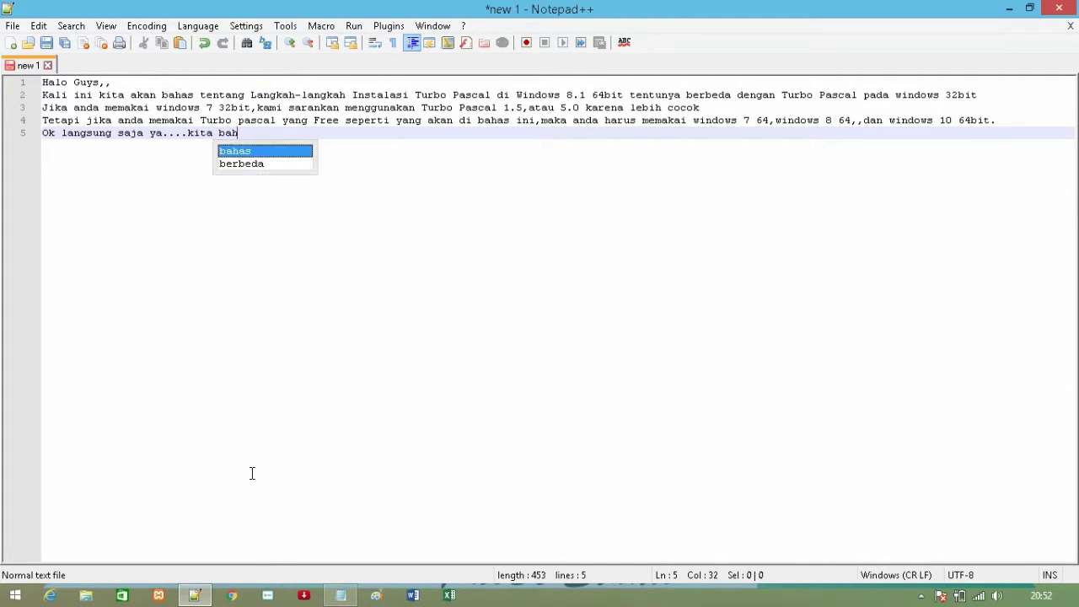
text(as,,)
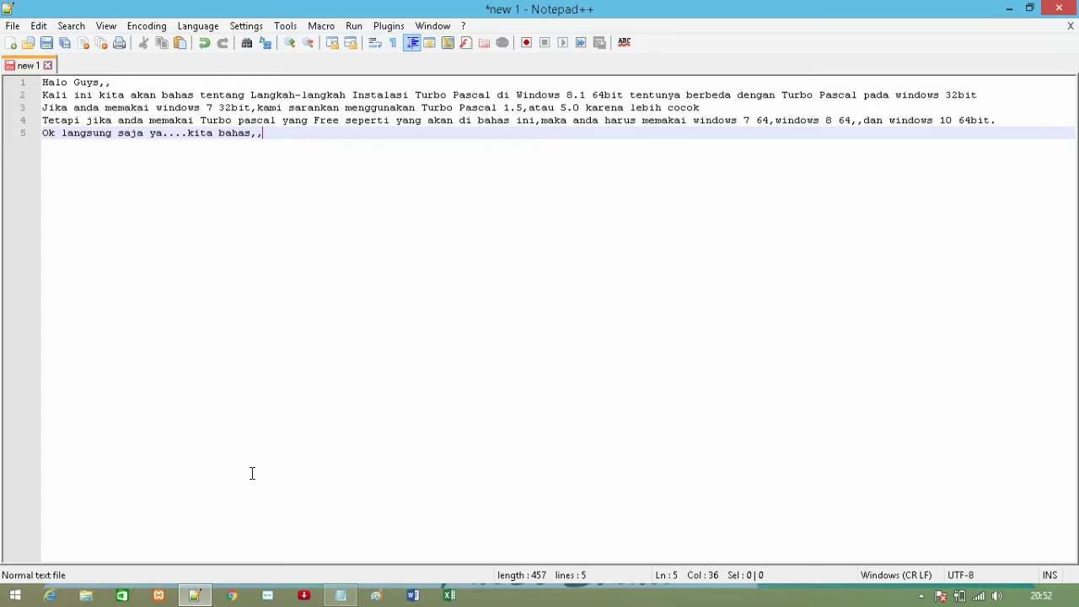
key(Return)
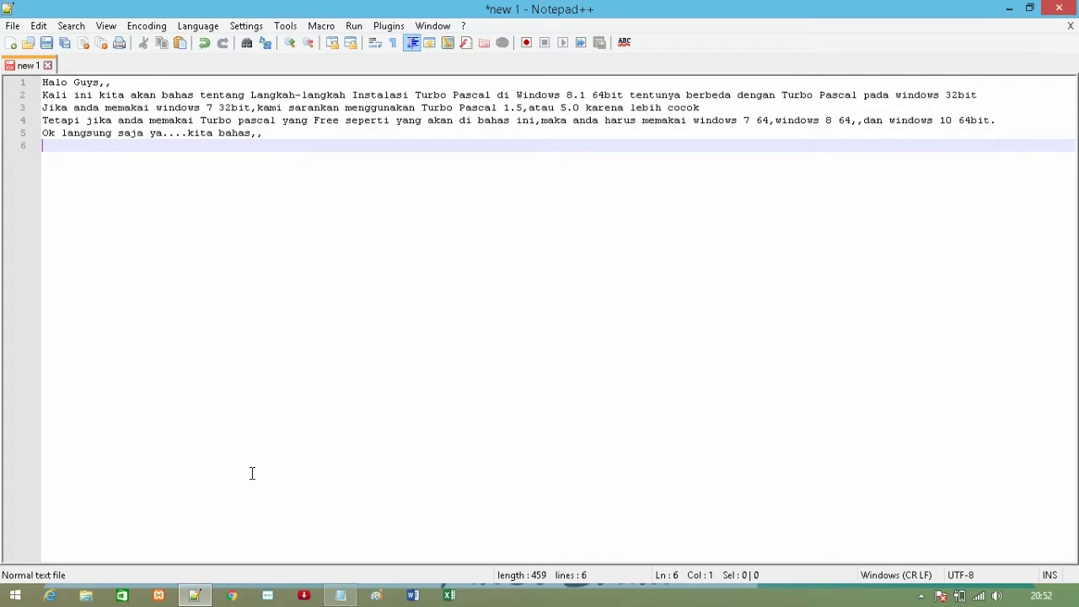
Begin line 6 with "Saya Pakai Free Pascal For Windows,,"
text(Saya Pakai )
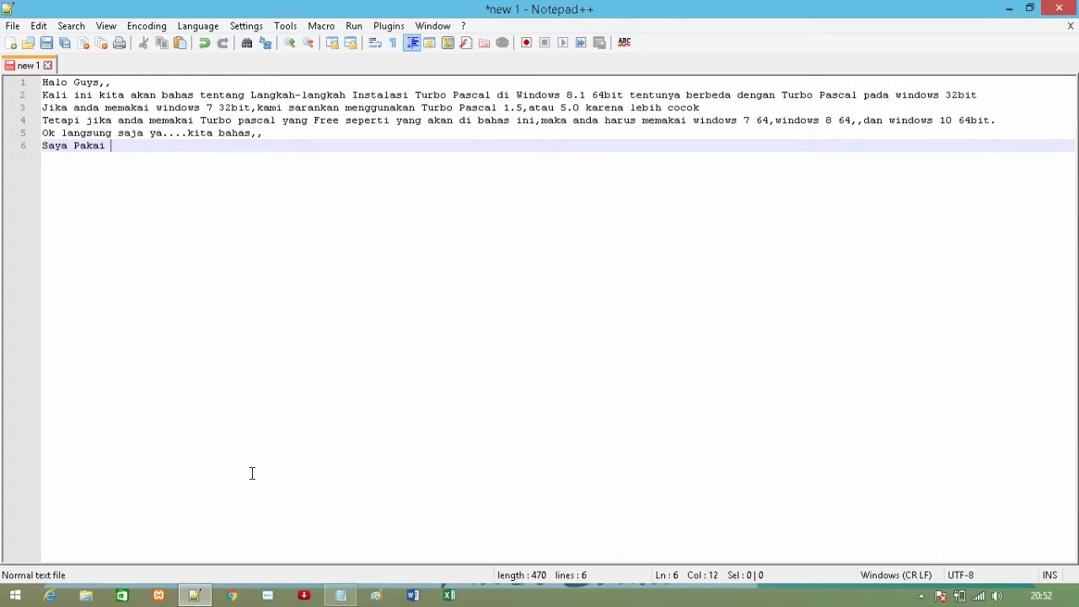
text(Free)
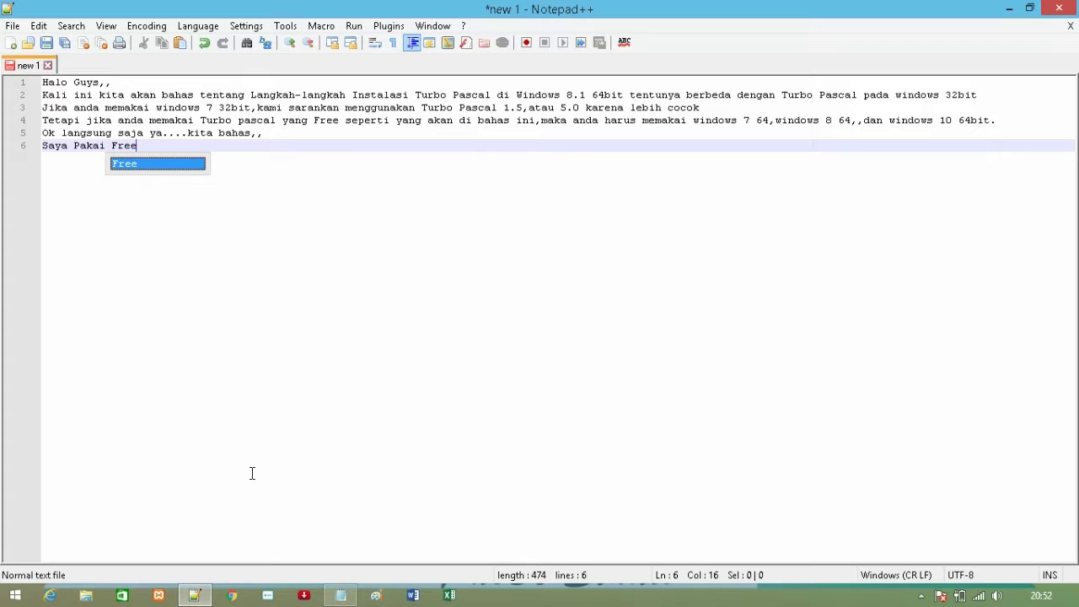
text( Pasca)
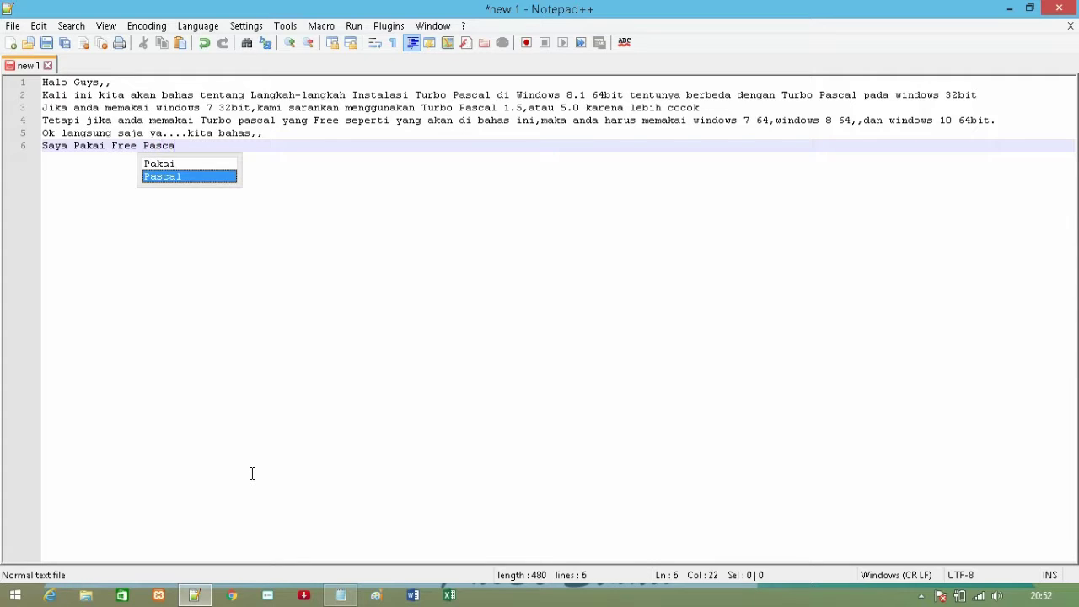
text(l)
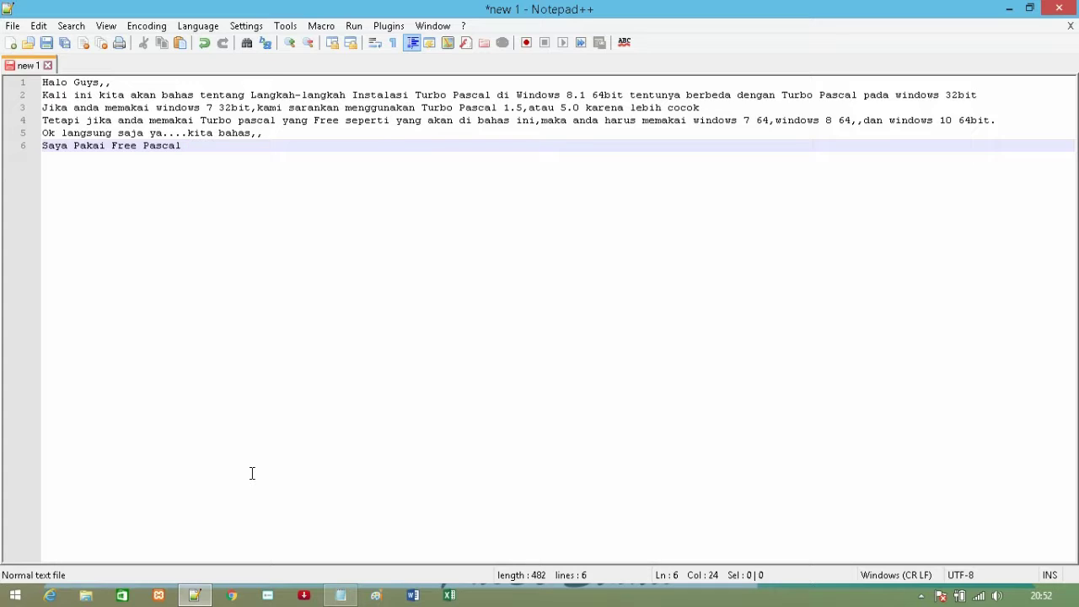
text(F)
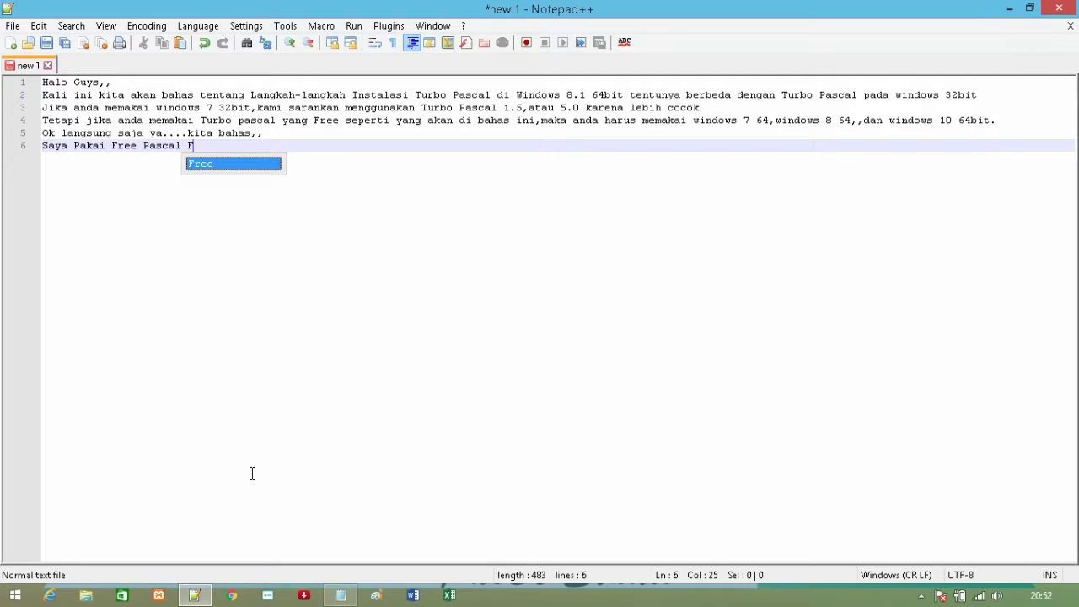
text(or Windows)
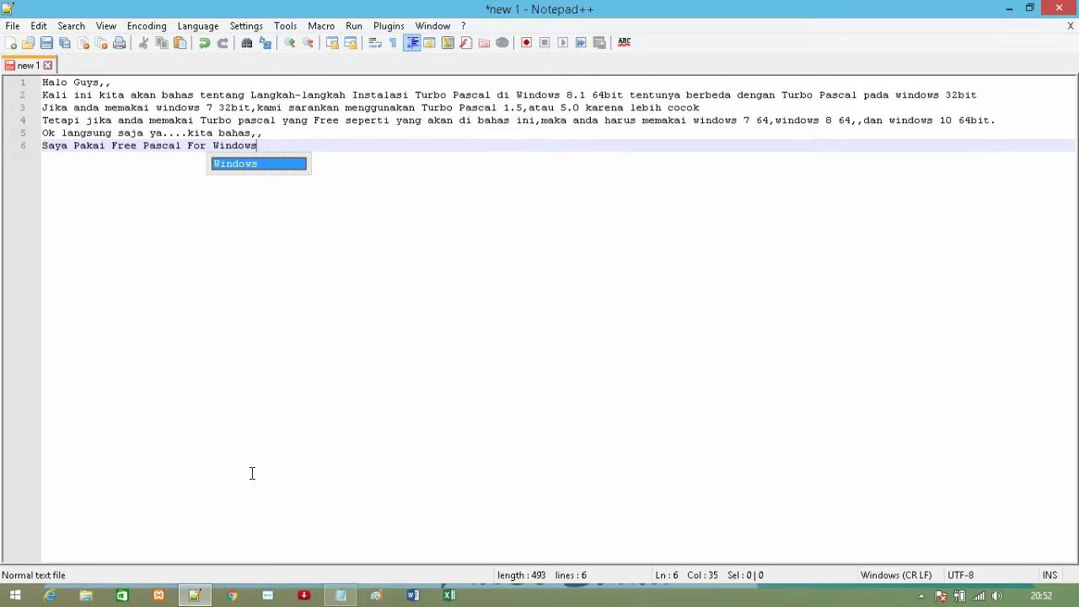
text(,,,)
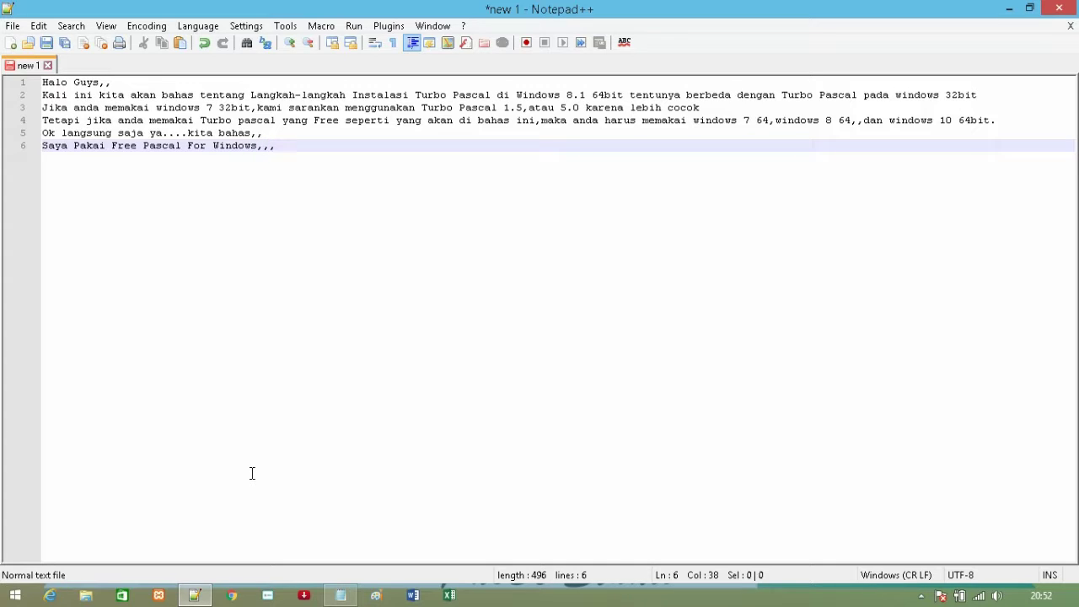
key(BackSpace)
Extend line 6 with the reason "karena aku pakai windows 8 64bit"
text(karena )
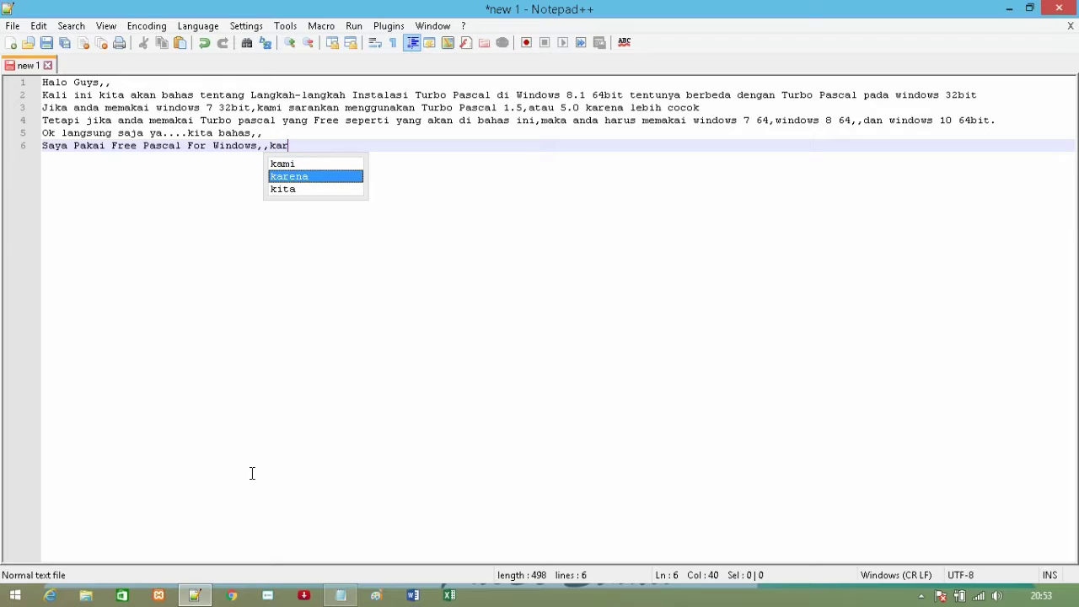
text(aku)
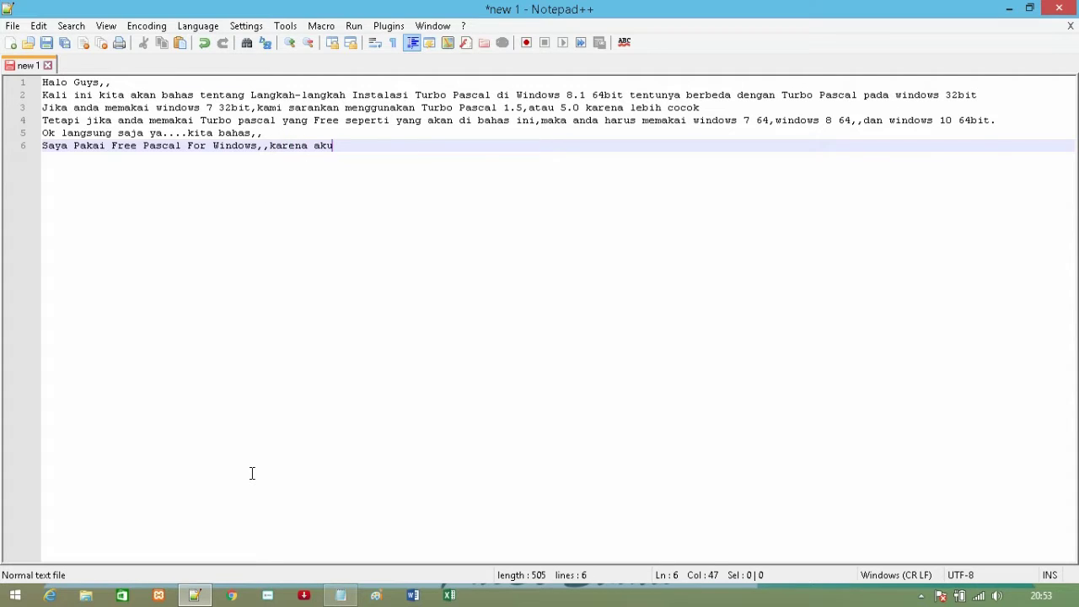
text( pakai w)
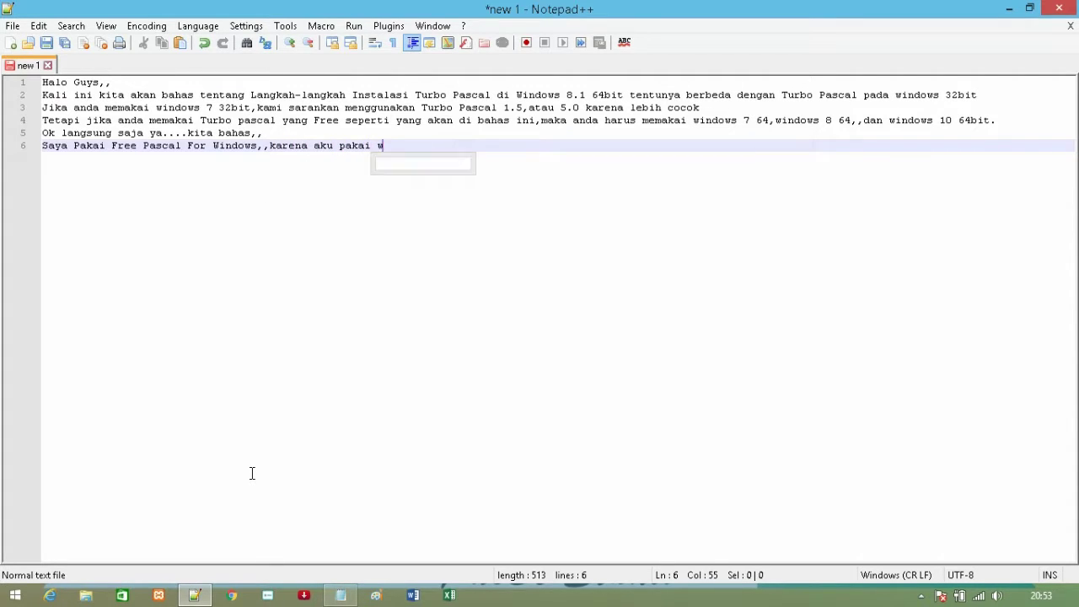
text(indows )
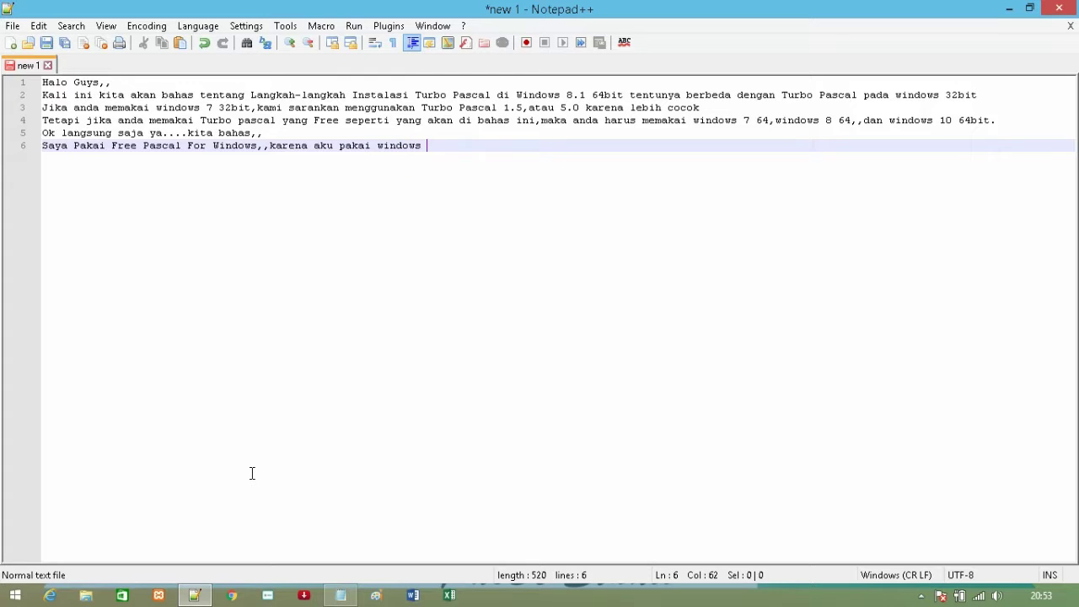
text(8 64bitm,,)
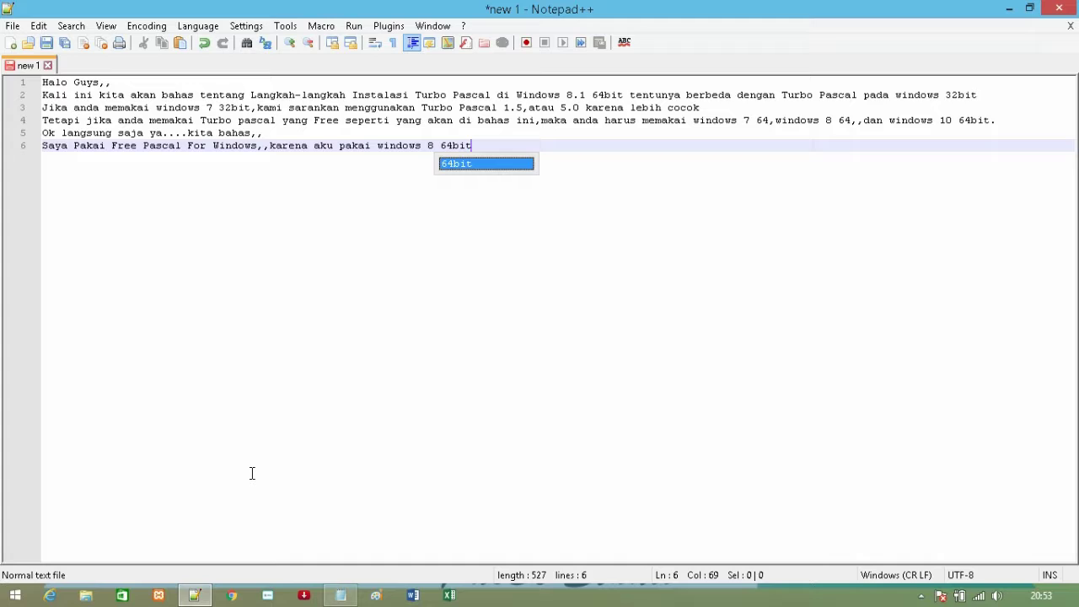
key(BackSpace)
key(BackSpace)
key(BackSpace)
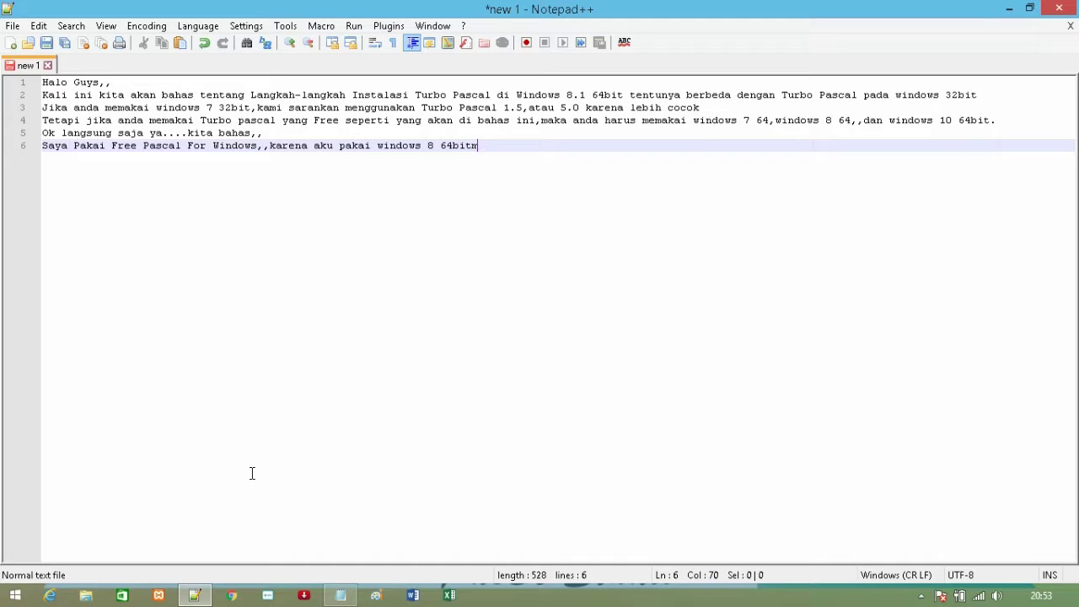
Extend line 6 with ",,,Pada Dasarnya Turbo Pascal 1.5 hampir"
text(,,,Pada Dasarn)
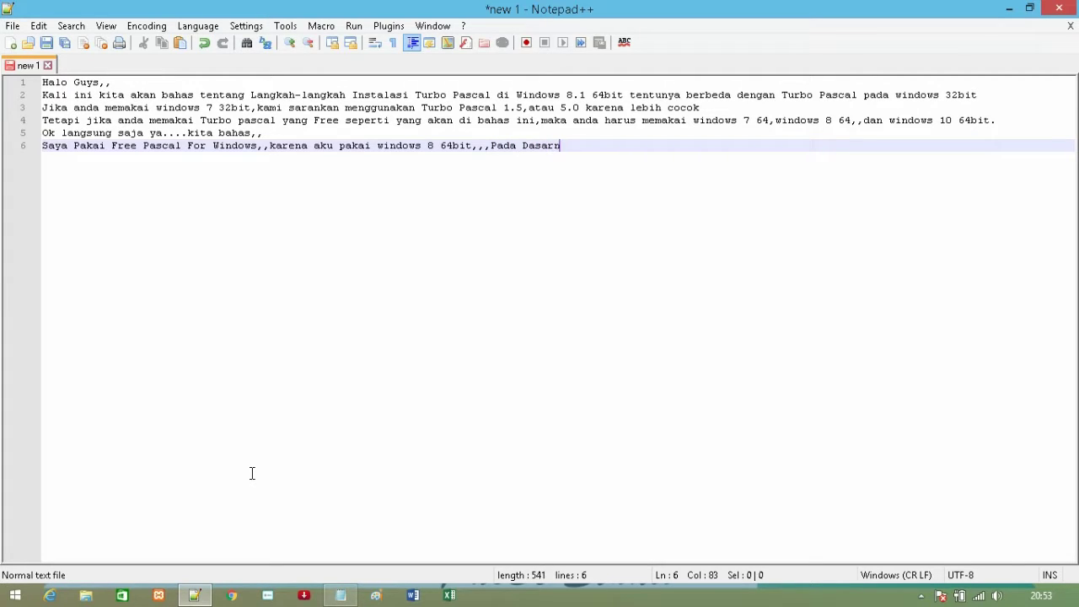
text(ya )
text(Turb)
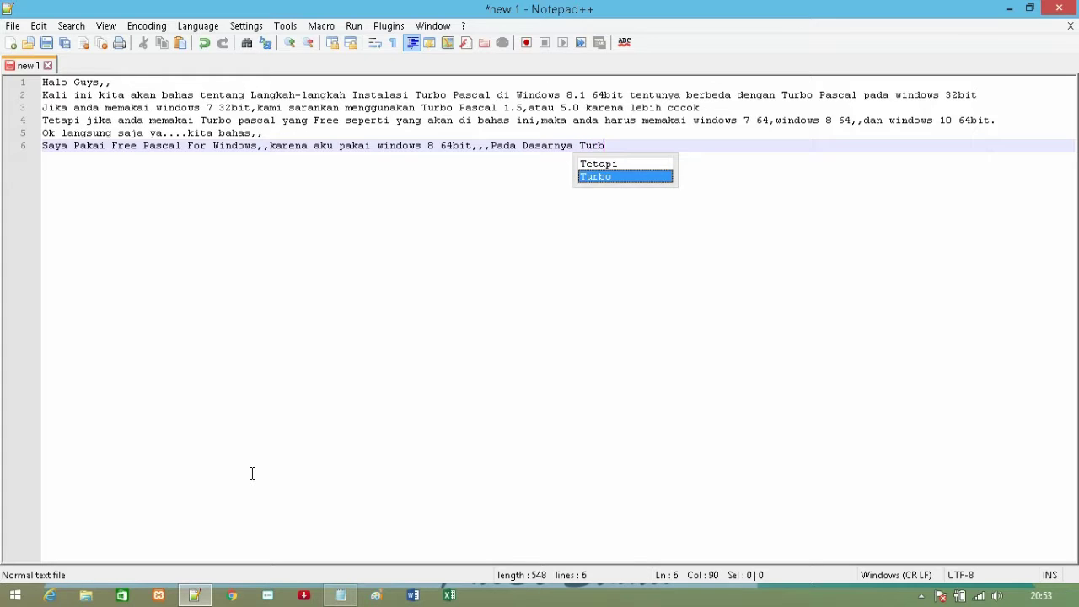
text(o Pas)
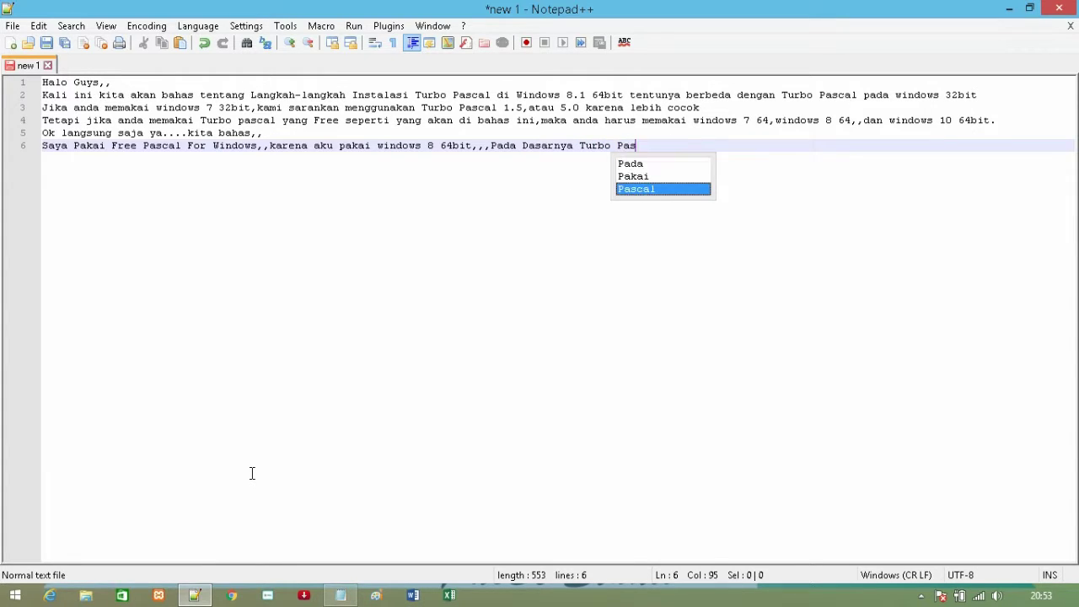
text(cal 1)
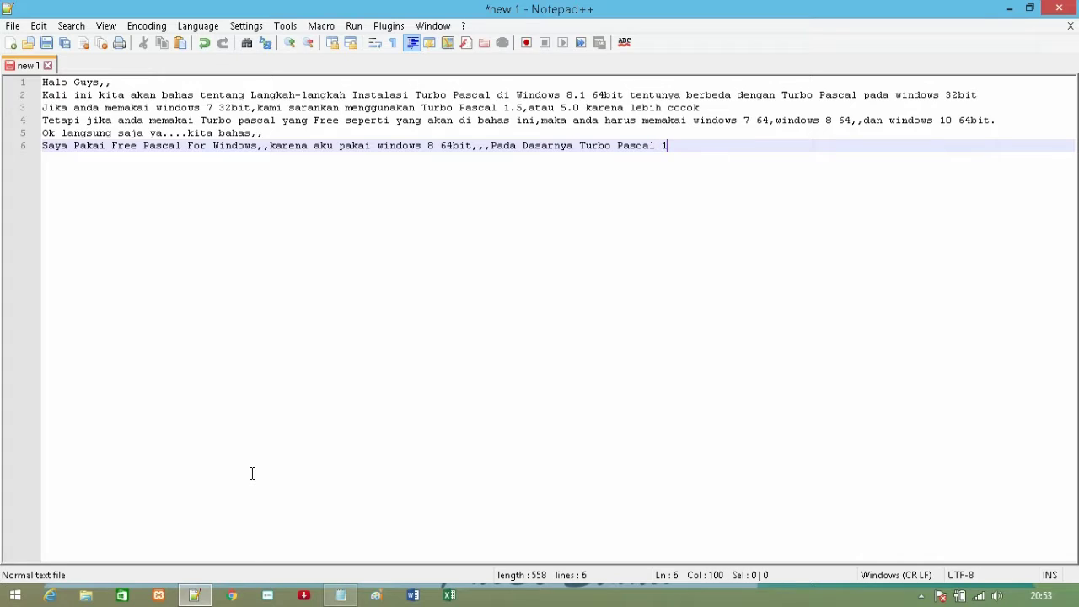
text(.5 ha)
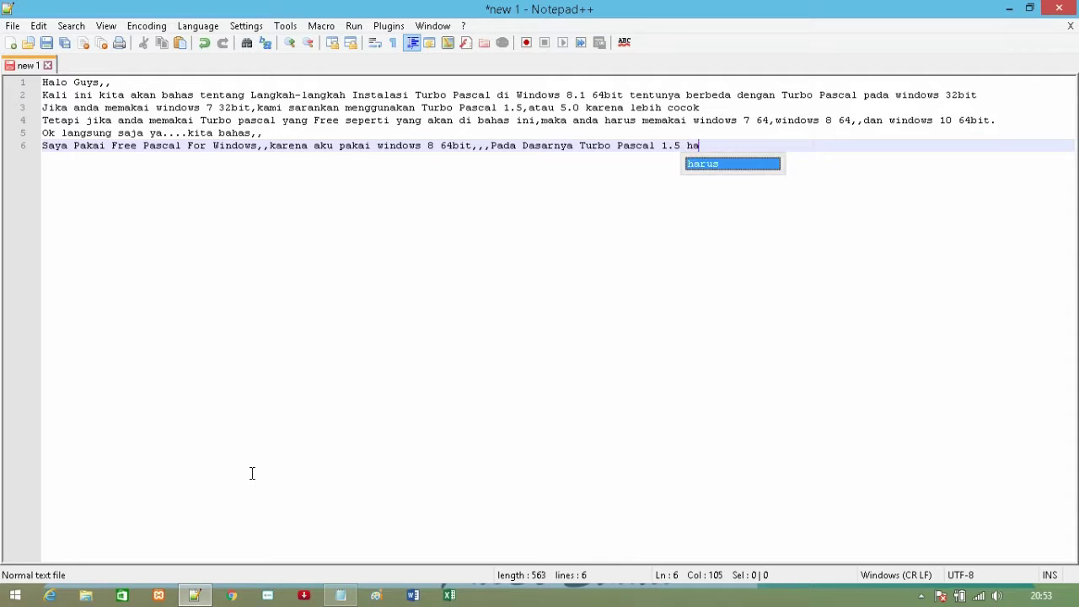
text(mpir )
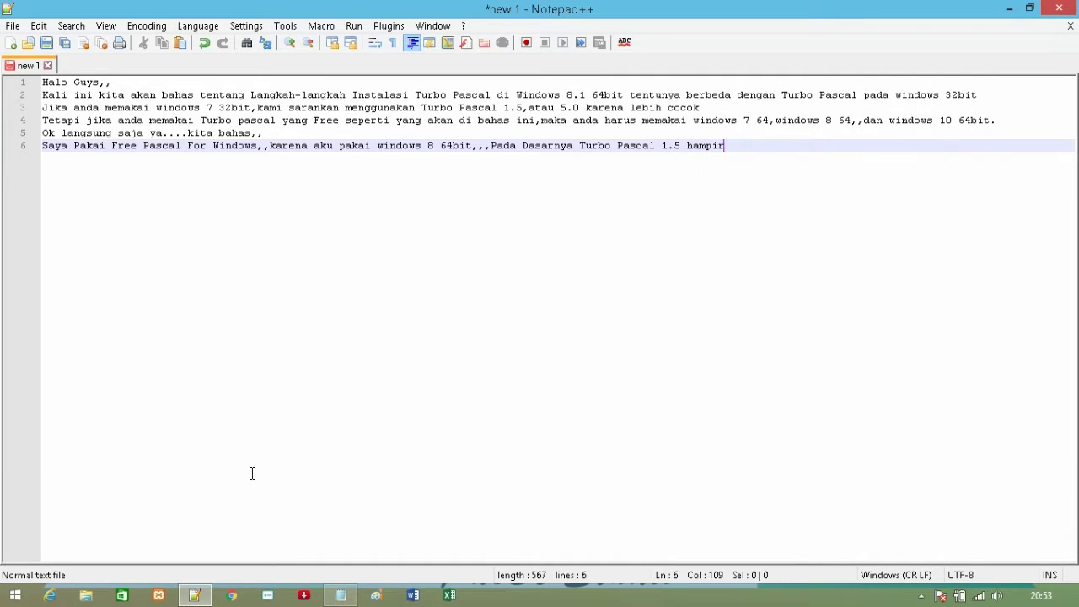
Complete line 6 with "sama dengan Free Pascal,," and start a new line
text(sama de)
text(ngan F)
text(ree P)
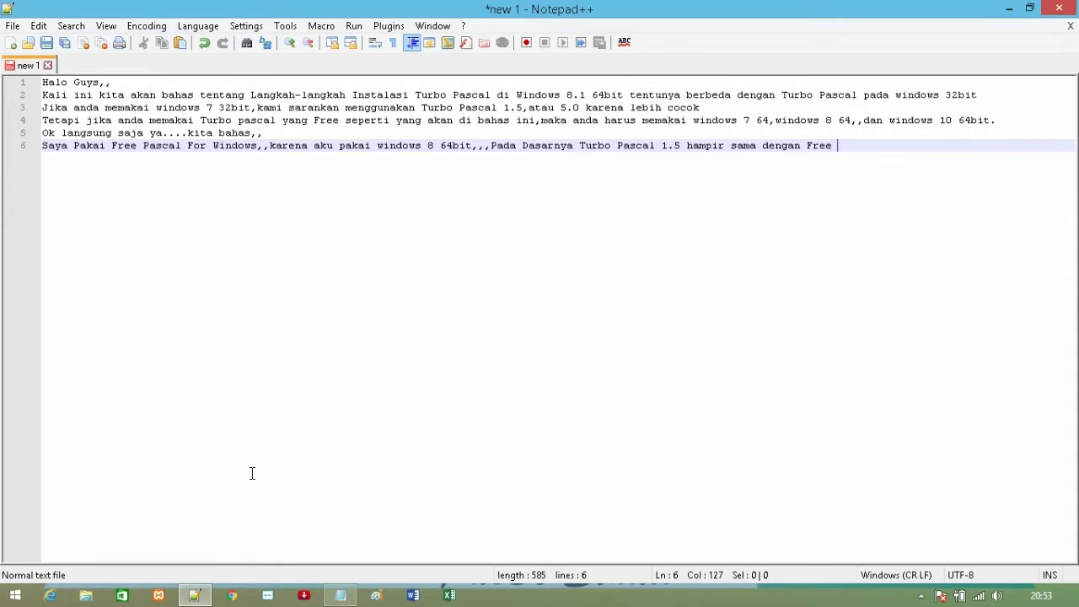
text(ascal)
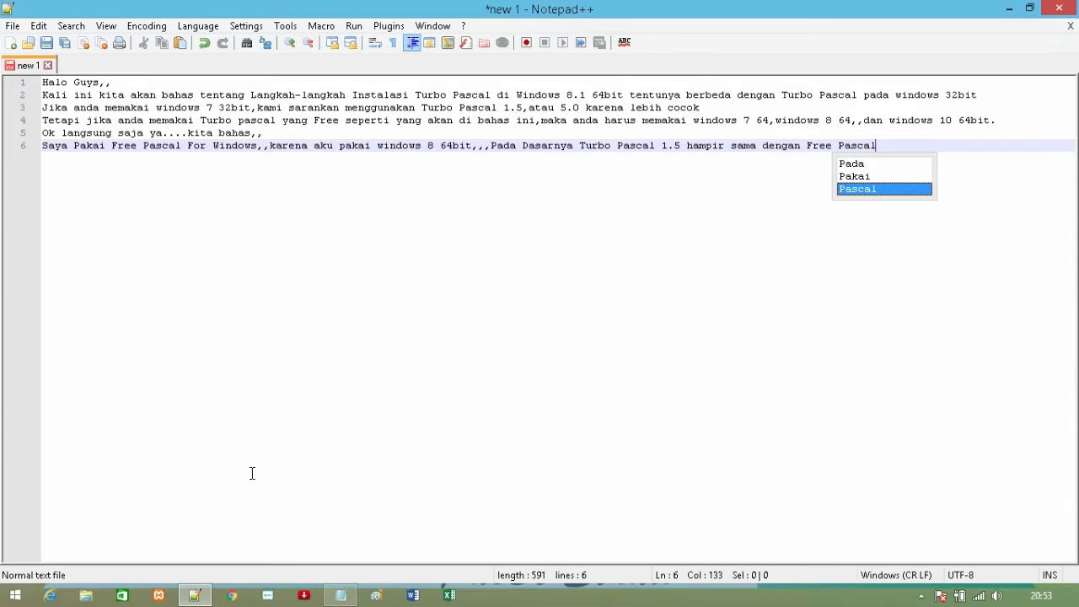
text(,,)
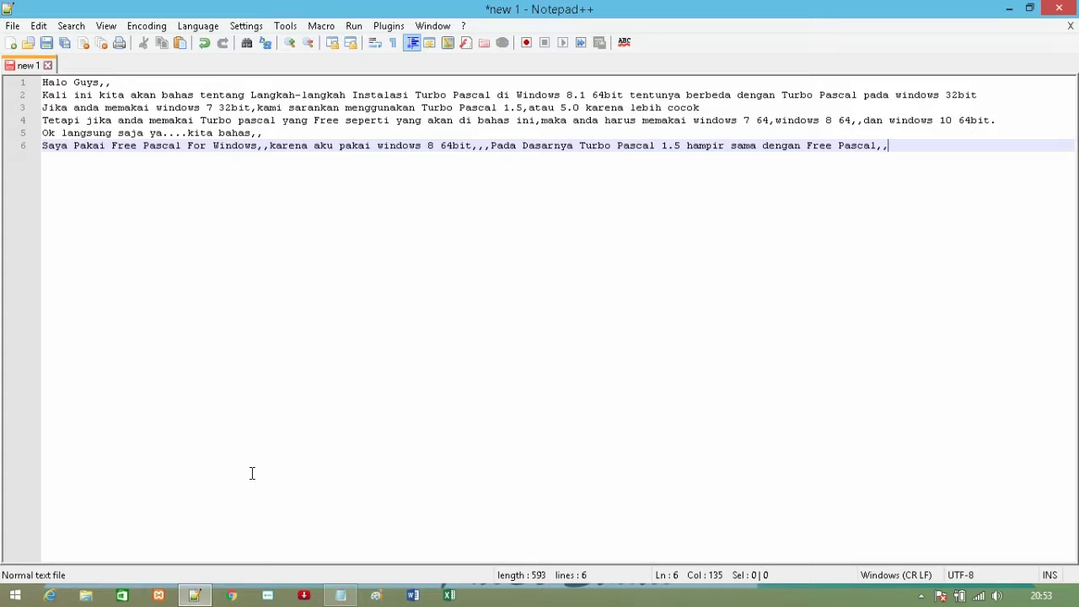
key(Return)
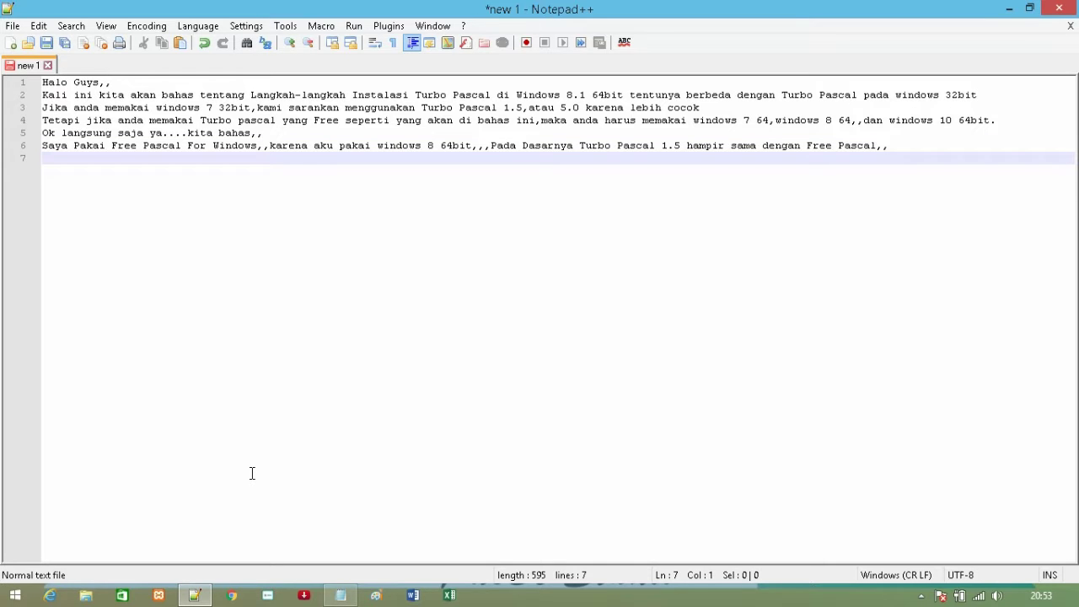
Write "sebenarnya ada Turbo Pascal 7 tapi agak lumayan berat karena membutuhkan bantuan Dropbox,," as line 7 and start a new line
text(sebenarnya )
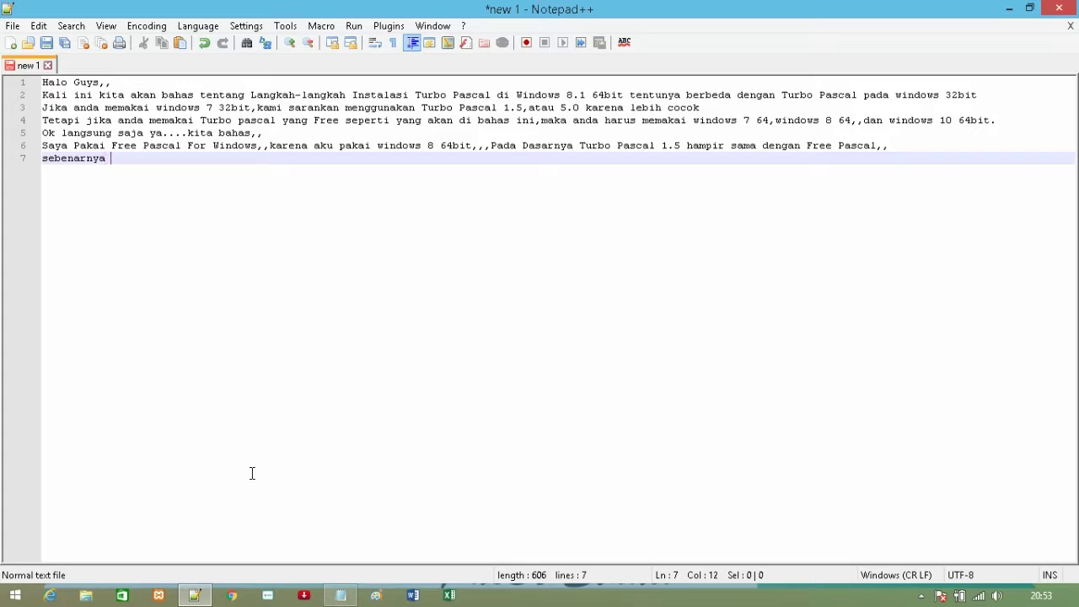
text(ada Turbo Pascal)
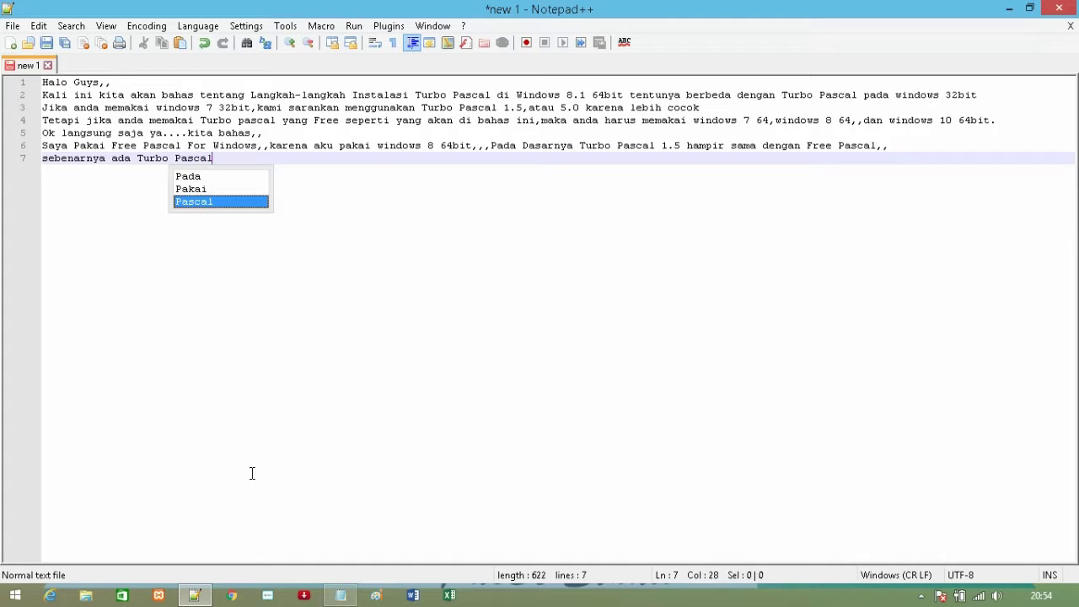
text( 7 )
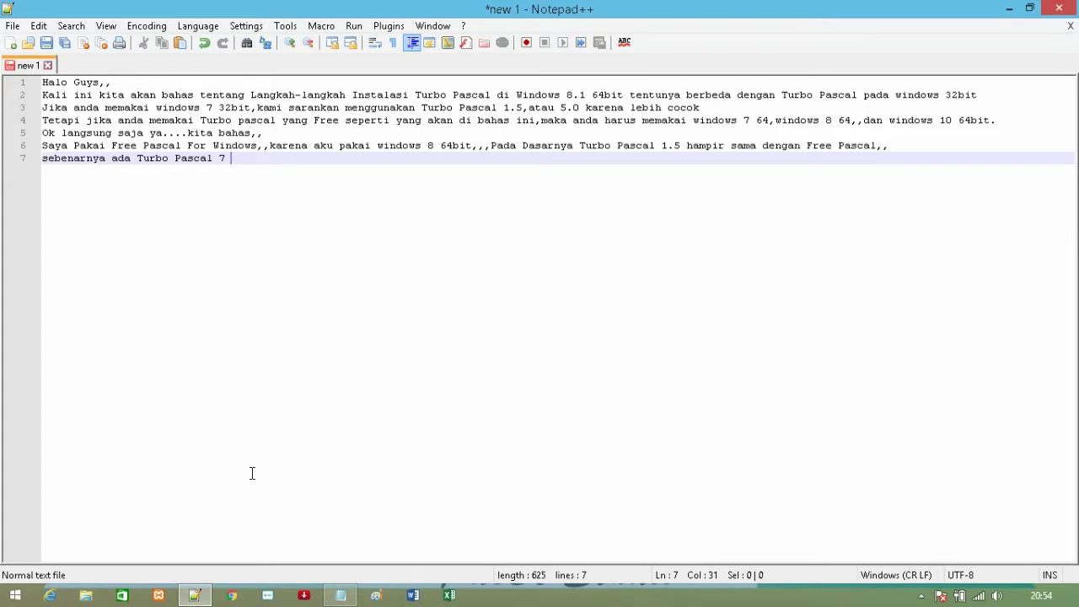
text(tapi agak lumayan berat karena)
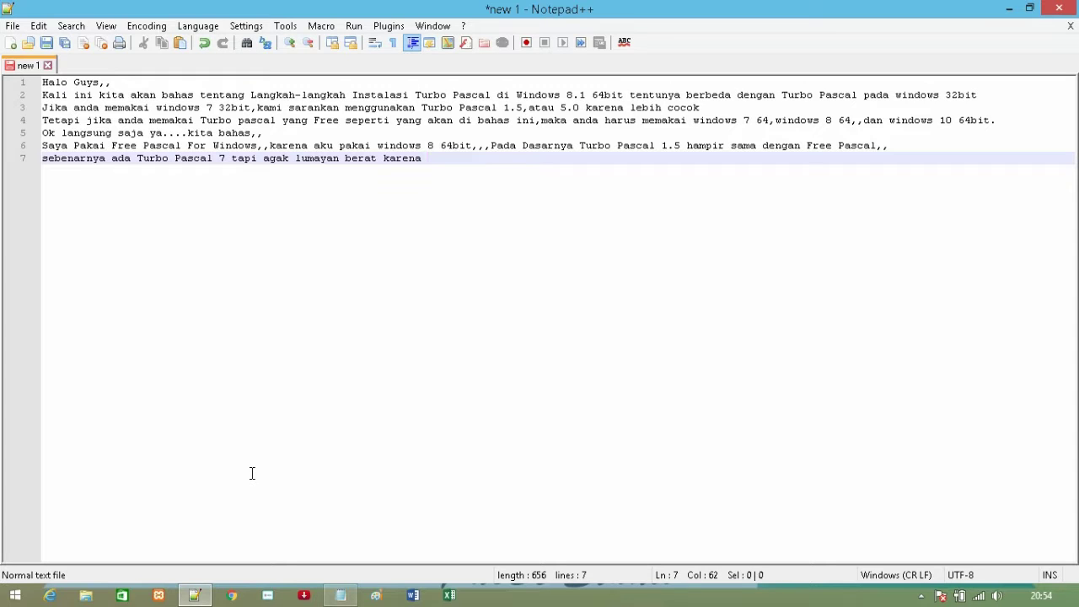
text( membutuhkan bantu)
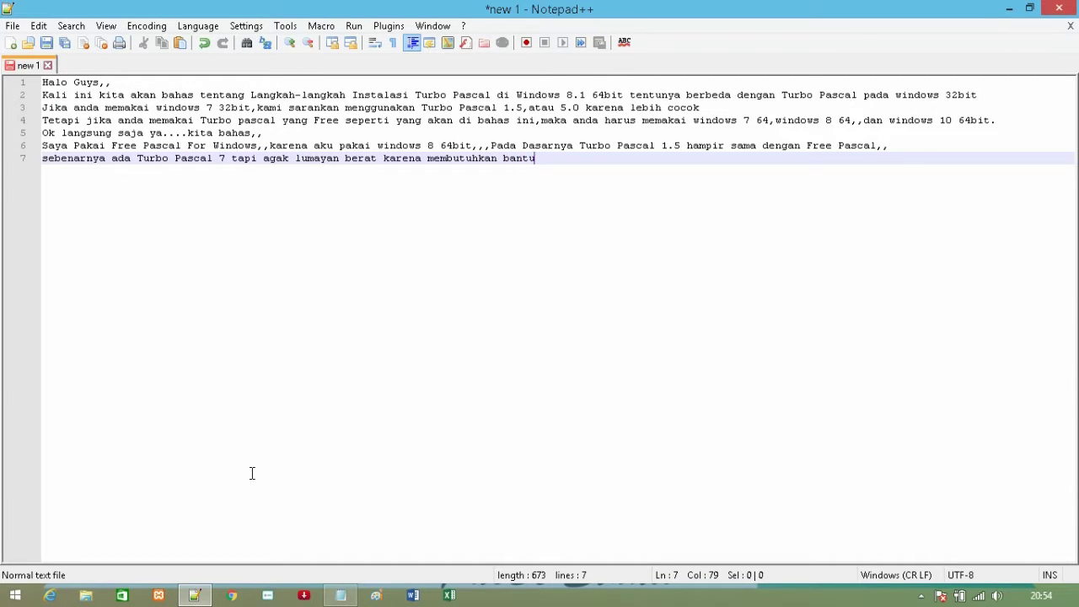
text(an D)
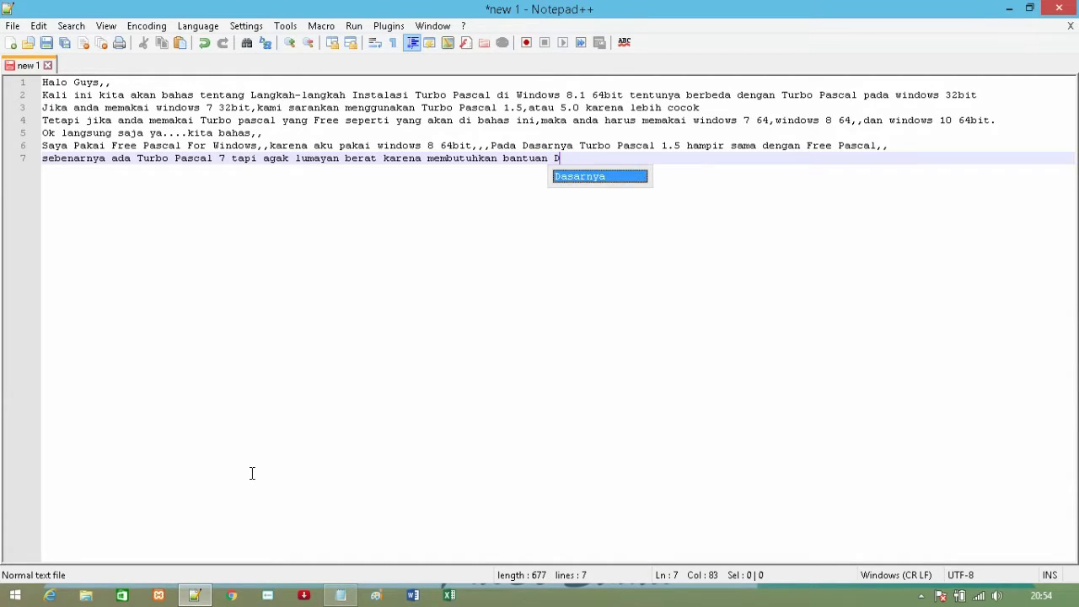
text(ropbox)
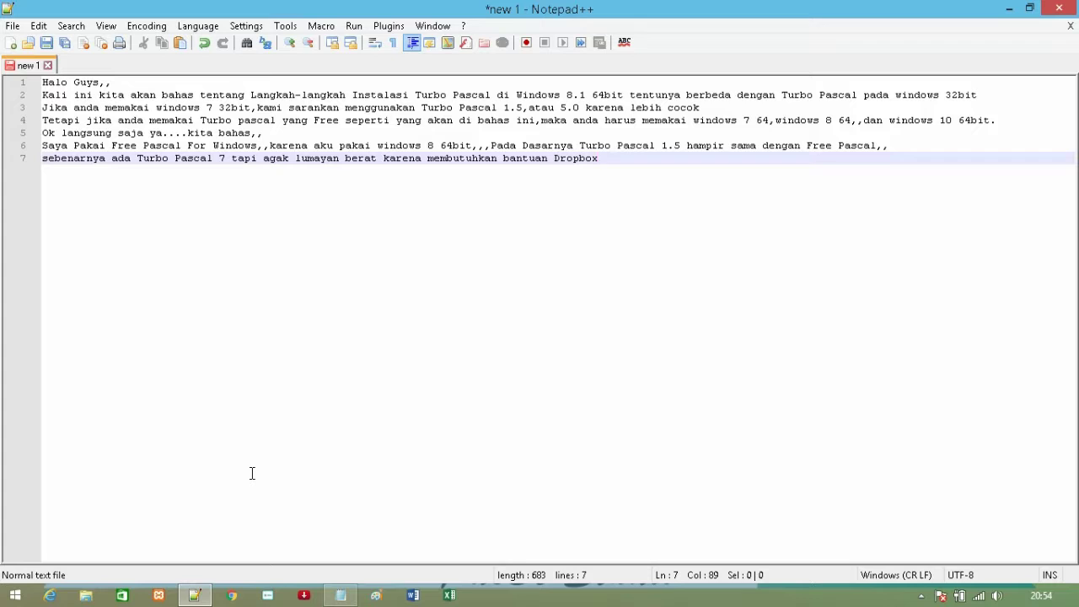
text(,,)
key(Return)
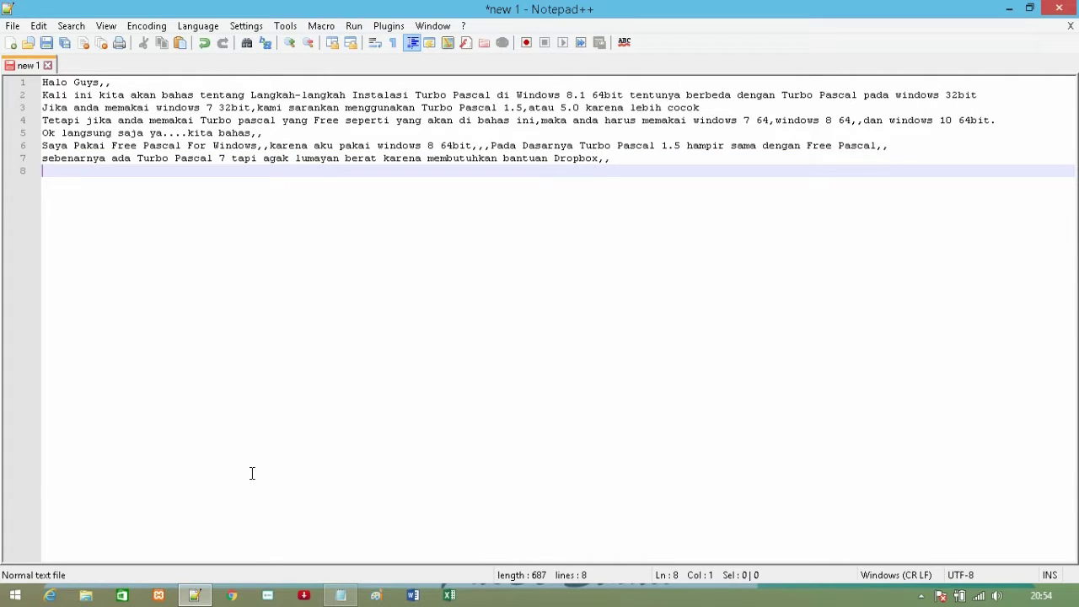
Write "ok,ok,,,langsung saja ya.." as line 8 and start a new line
text(ok,ok,,,langsung)
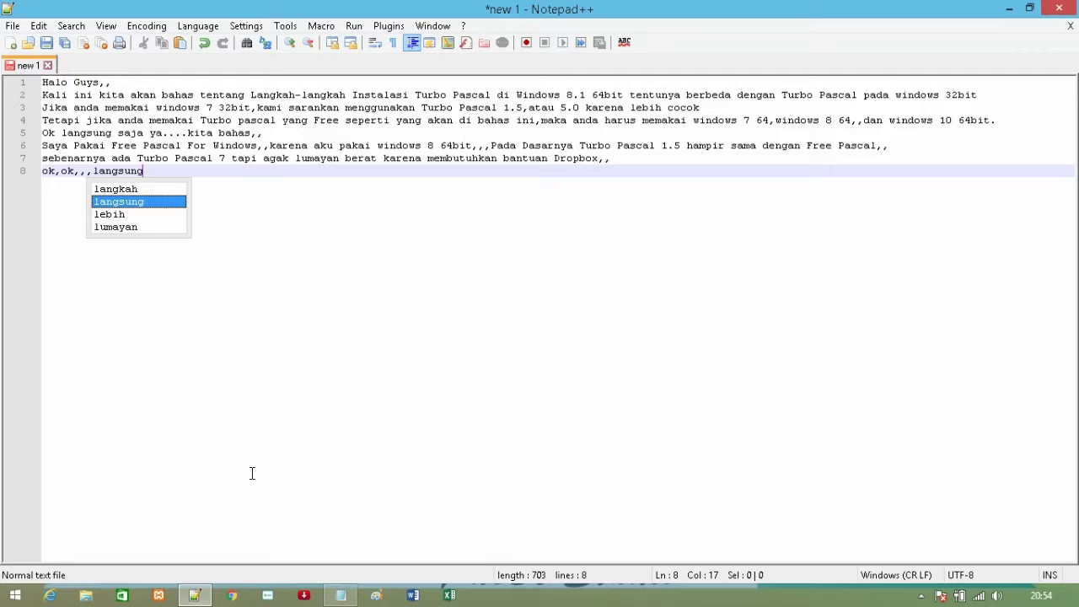
text( sa)
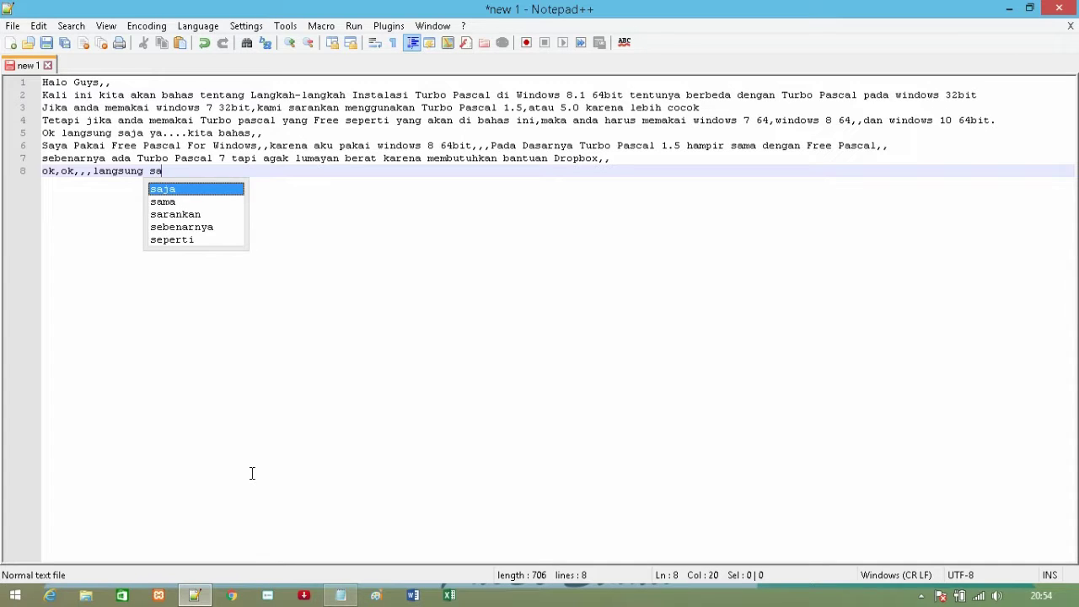
text(ma)
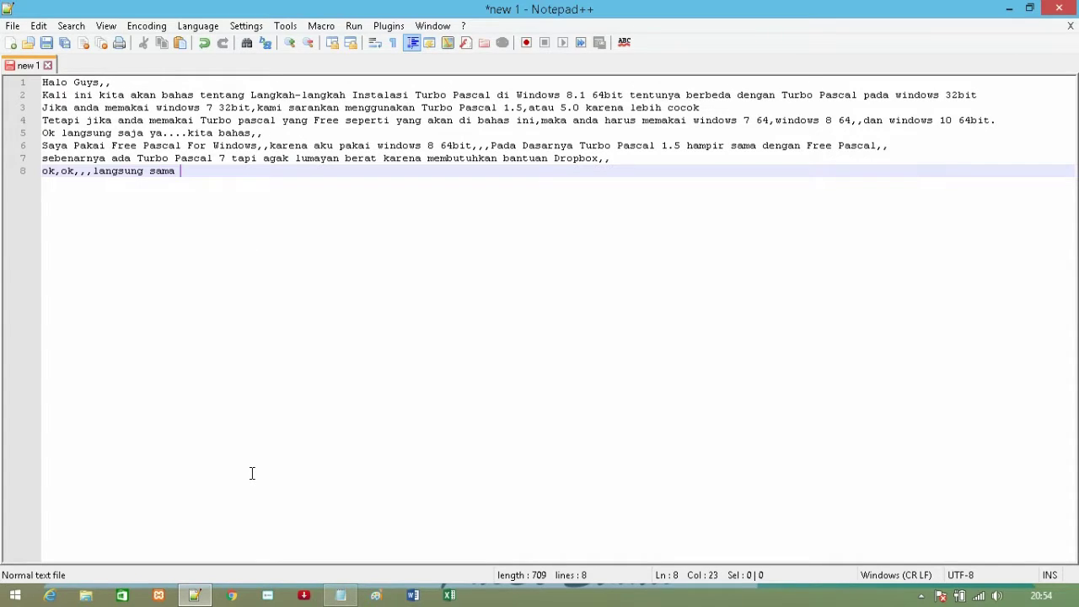
key(BackSpace)
key(BackSpace)
key(BackSpace)
text(m)
key(BackSpace)
text(ja ya..)
key(Return)
Write "1.Download Free Pascal di Internet" as line 9 and begin line 10 with "2."
text(1.)
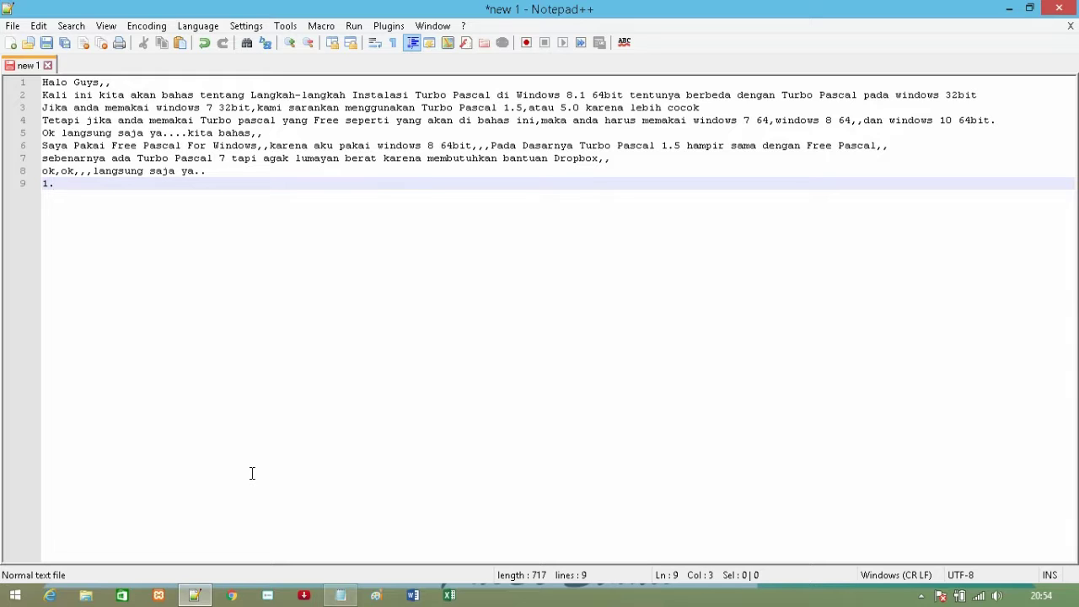
text(D)
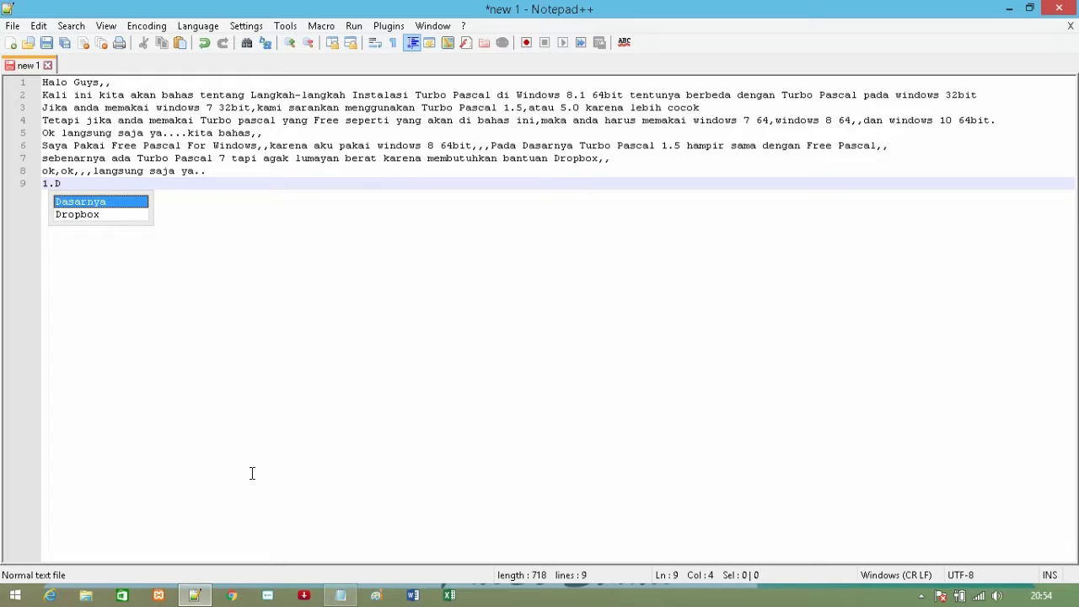
text(ow)
key(BackSpace)
text(wn)
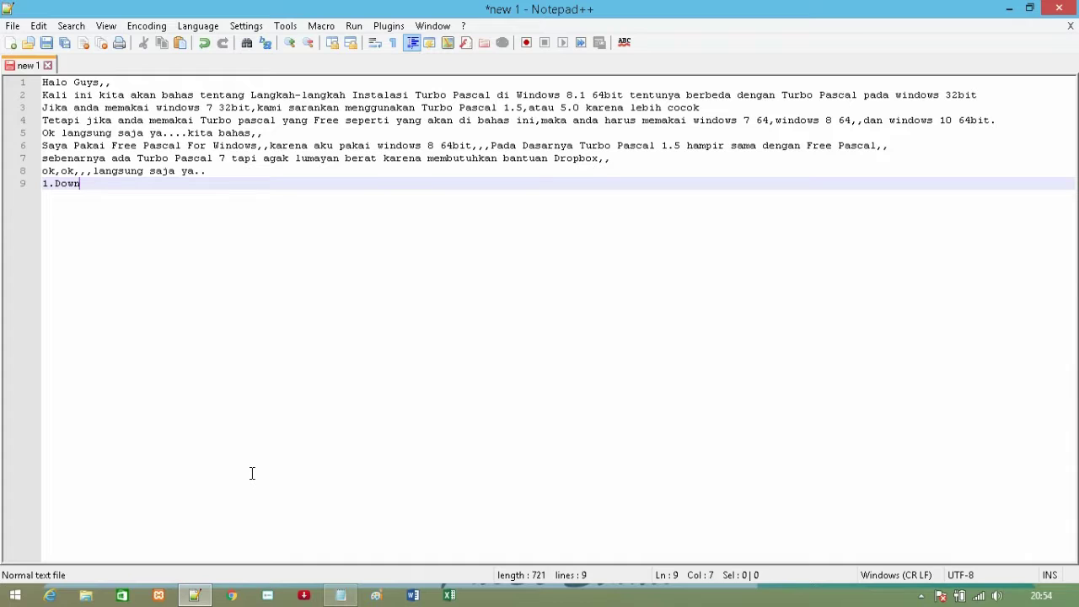
text(load Pr)
text(og)
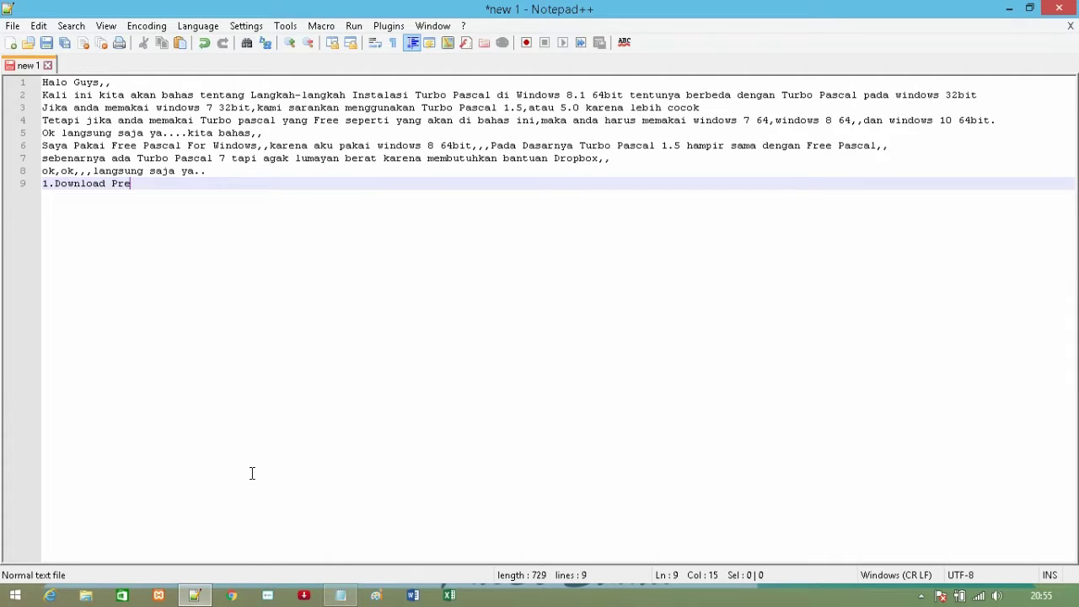
key(BackSpace)
key(BackSpace)
key(BackSpace)
key(BackSpace)
text(Free Pascal di Internet)
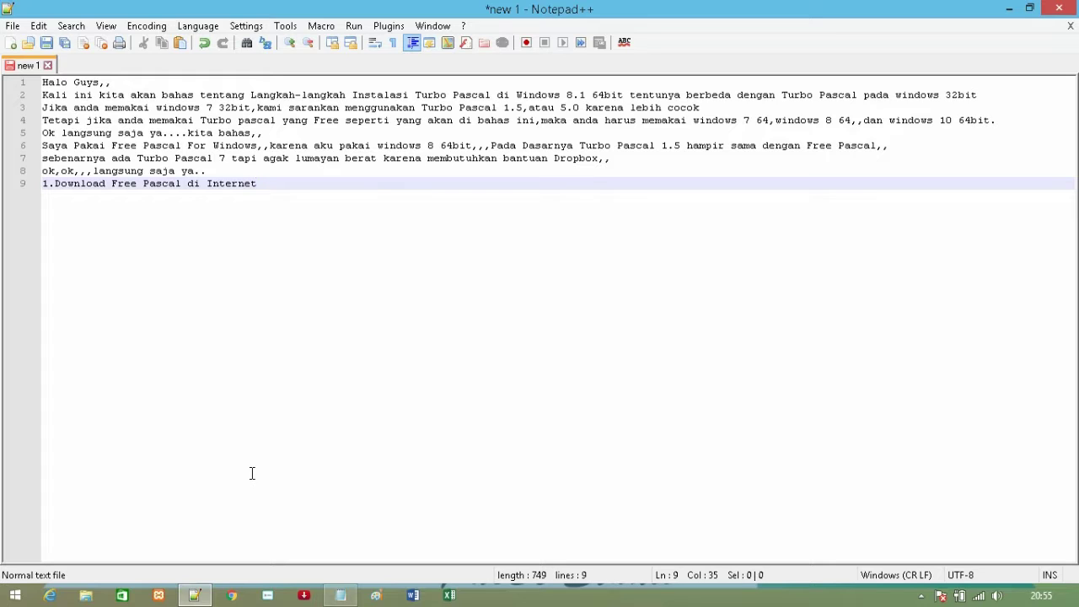
key(Return)
text(2.)
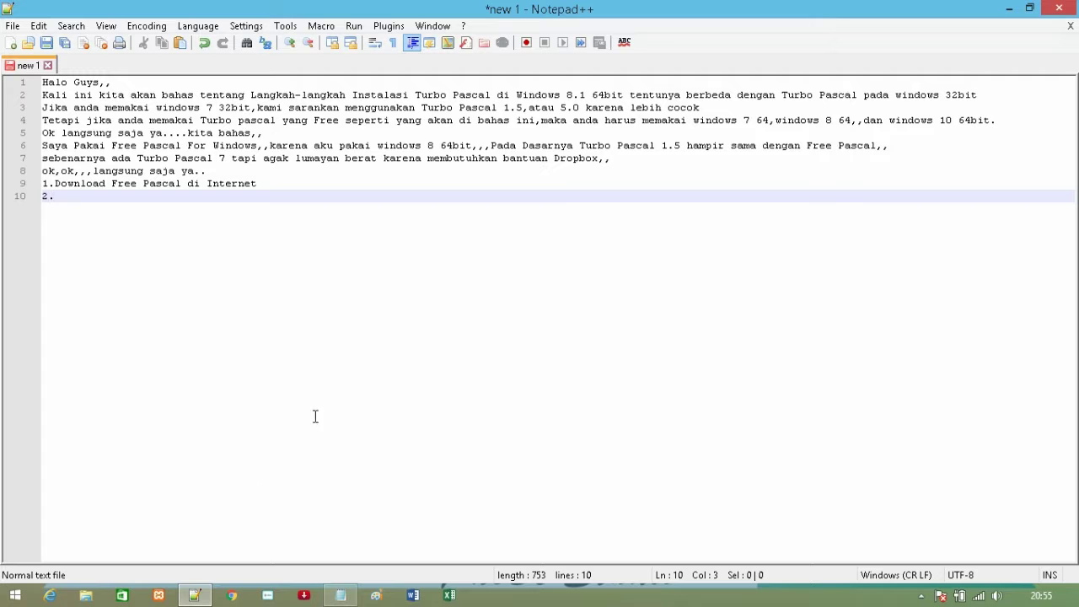
click(1007, 10)
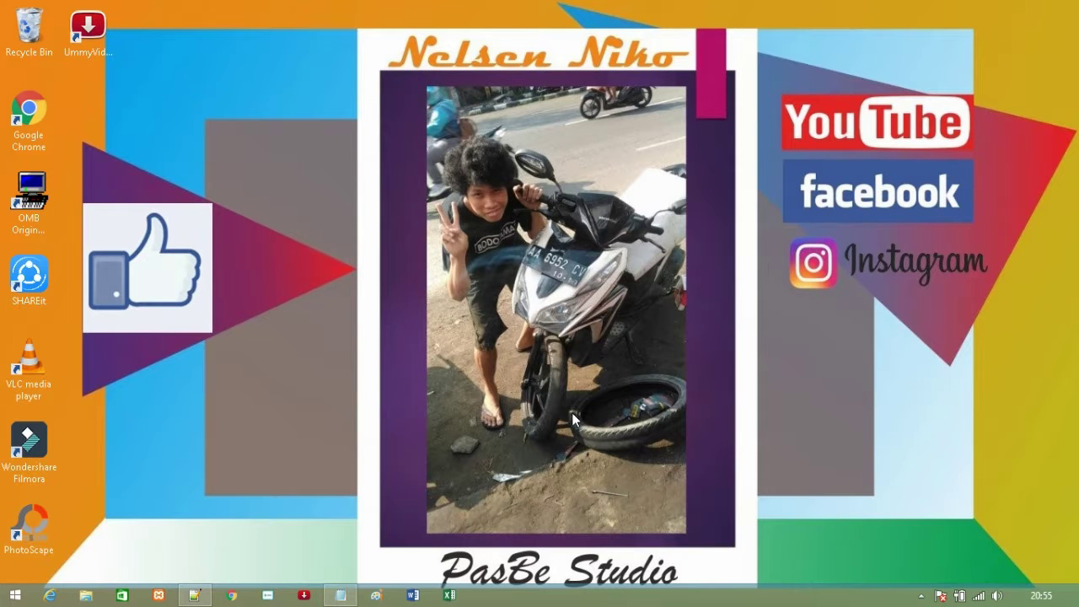
click(344, 597)
drag(534, 385, 139, 380)
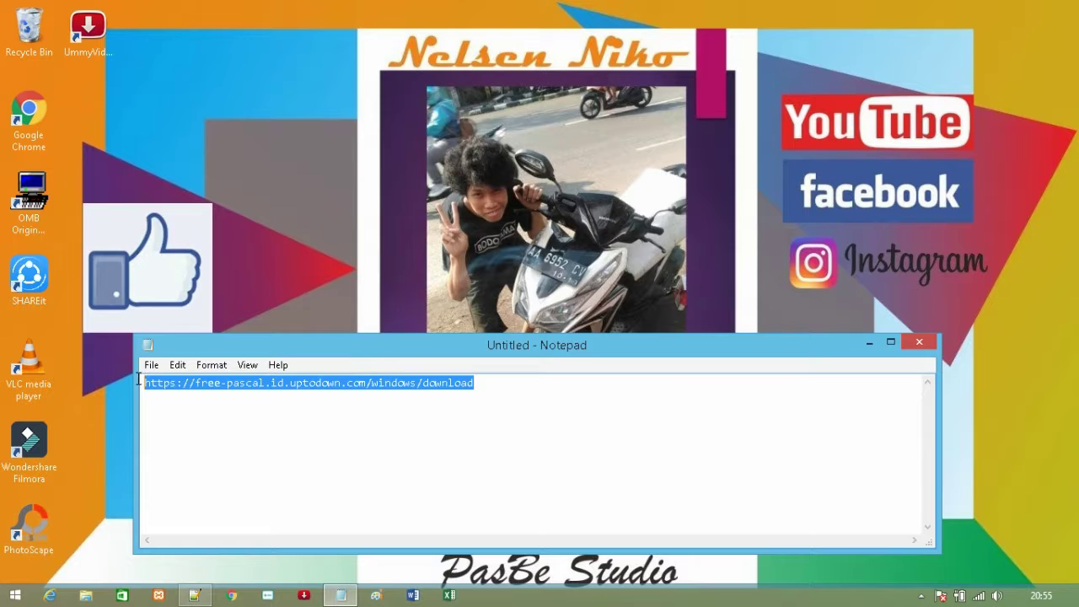
right_click(213, 385)
click(282, 217)
click(867, 342)
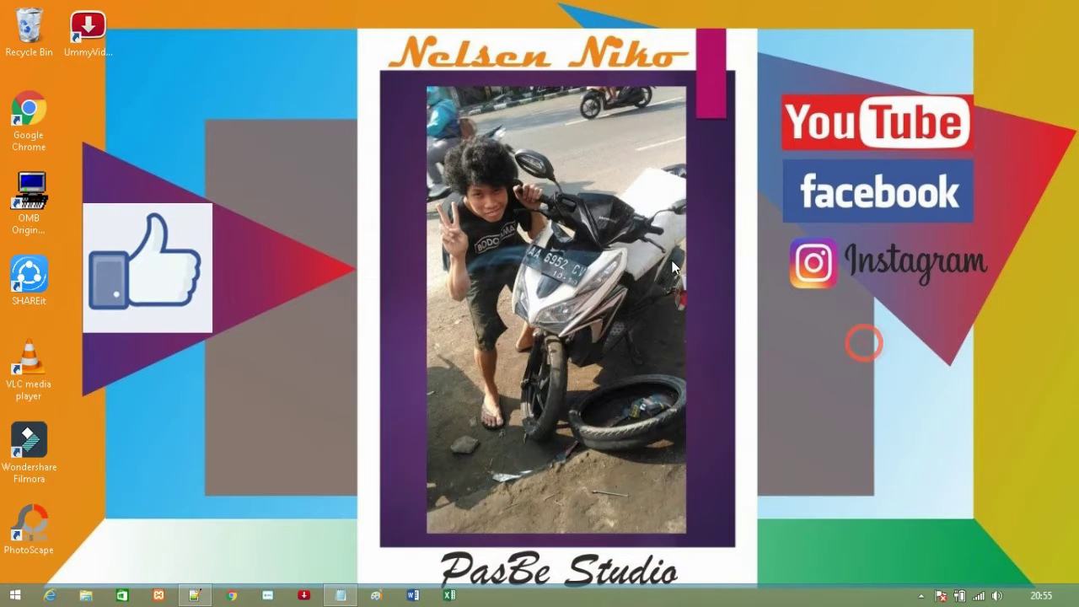
Switch to Google Chrome by opening a browser window and add a new blank tab
right_click(233, 597)
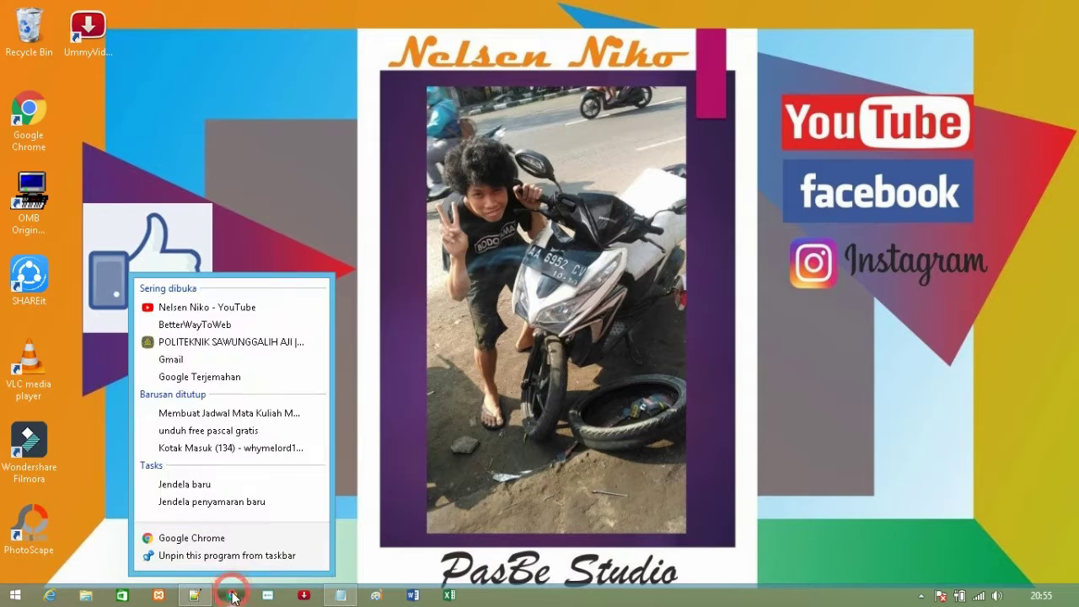
right_click(227, 536)
click(290, 482)
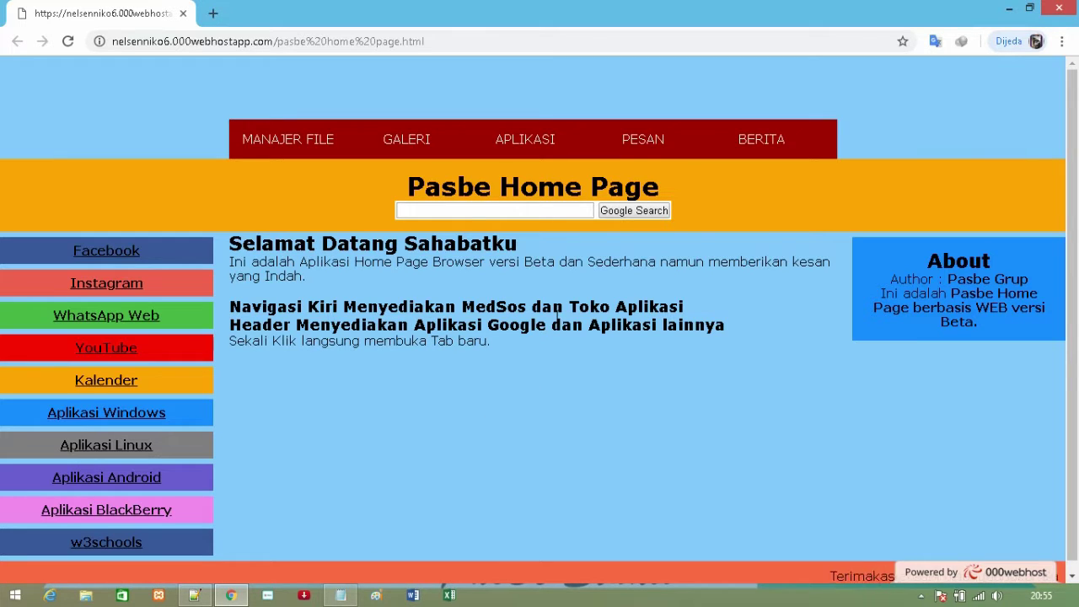
scroll(90, 362, down, 1)
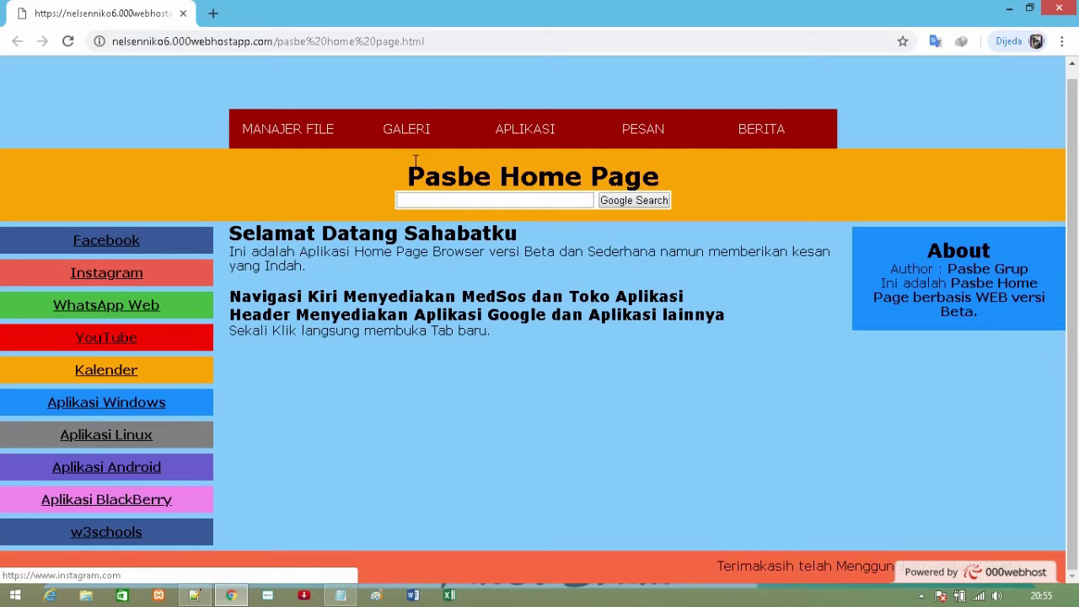
click(437, 205)
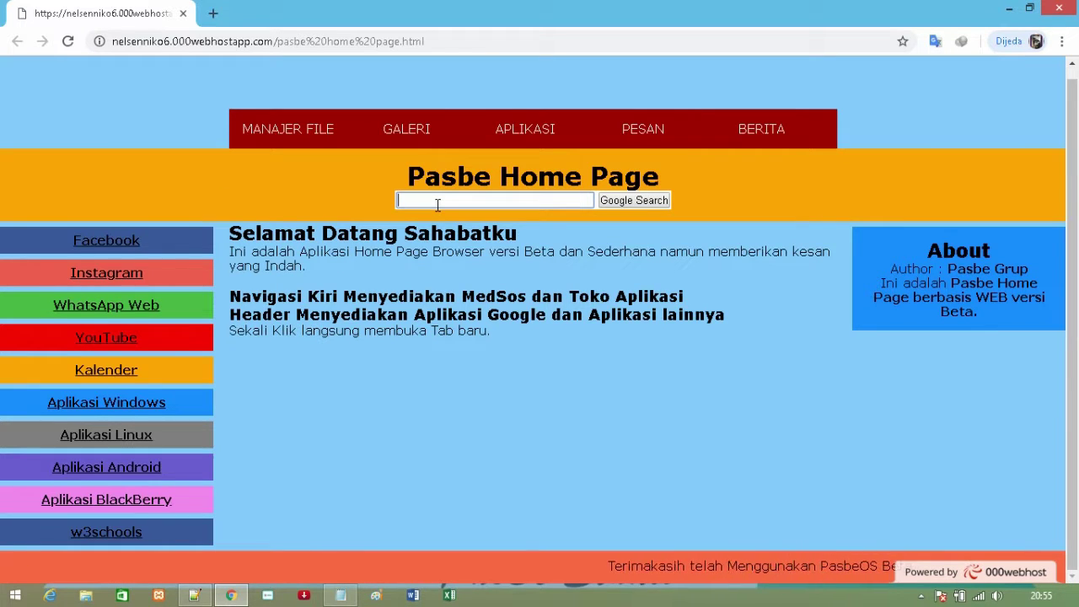
click(214, 13)
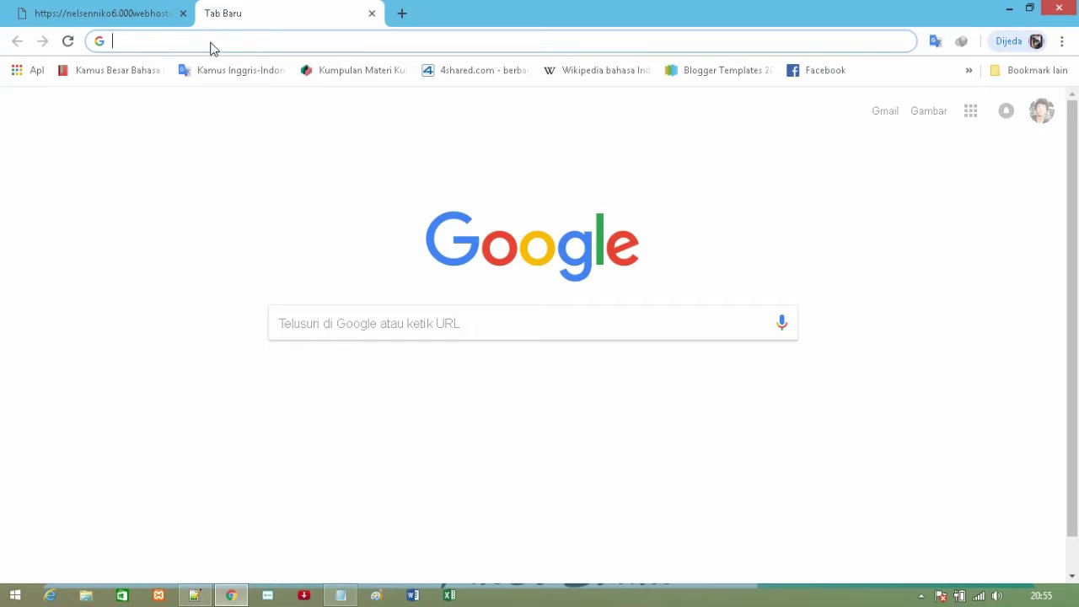
right_click(210, 43)
click(249, 123)
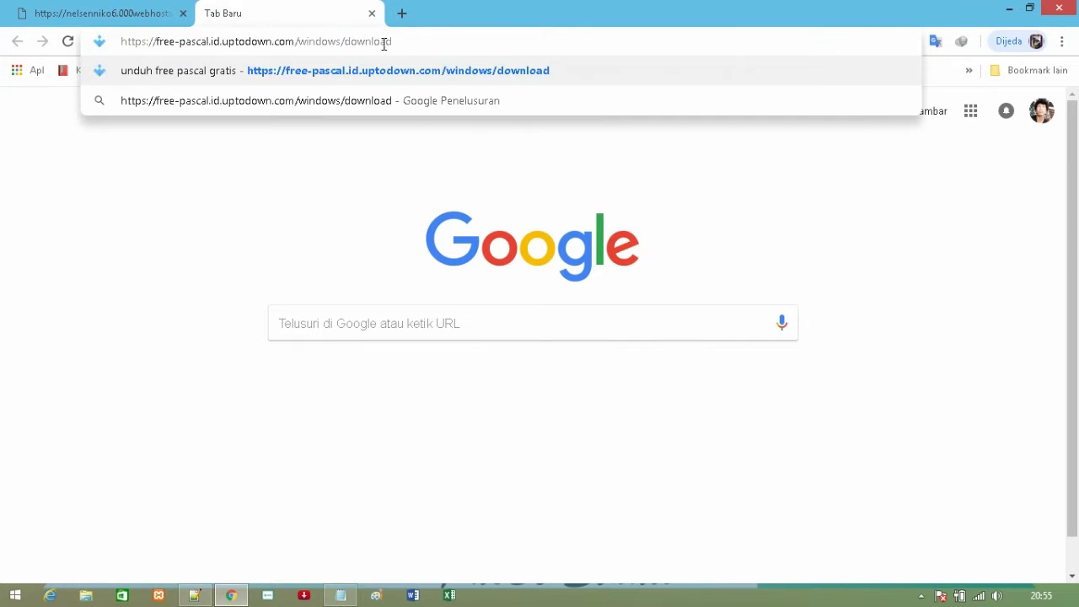
key(Return)
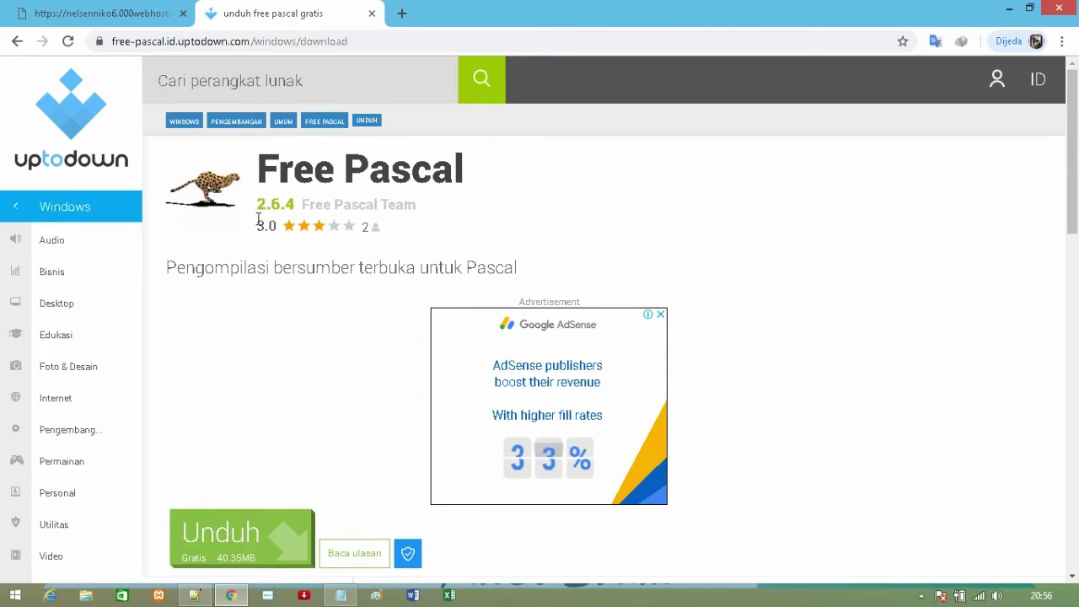
Look through the Free Pascal download page, including its version details, recommended apps and title
scroll(227, 279, down, 3)
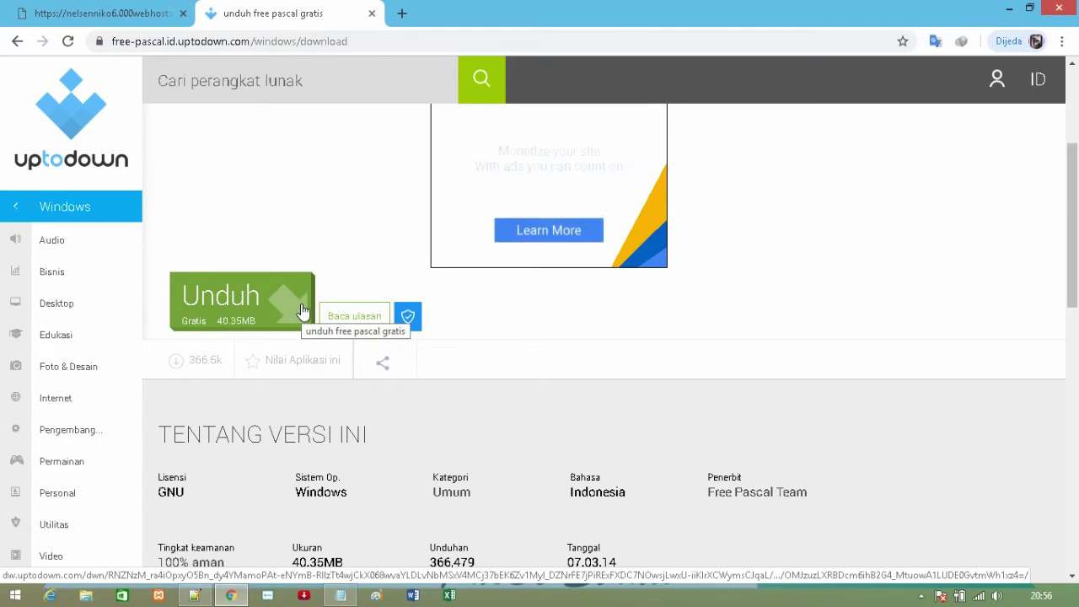
scroll(352, 443, down, 2)
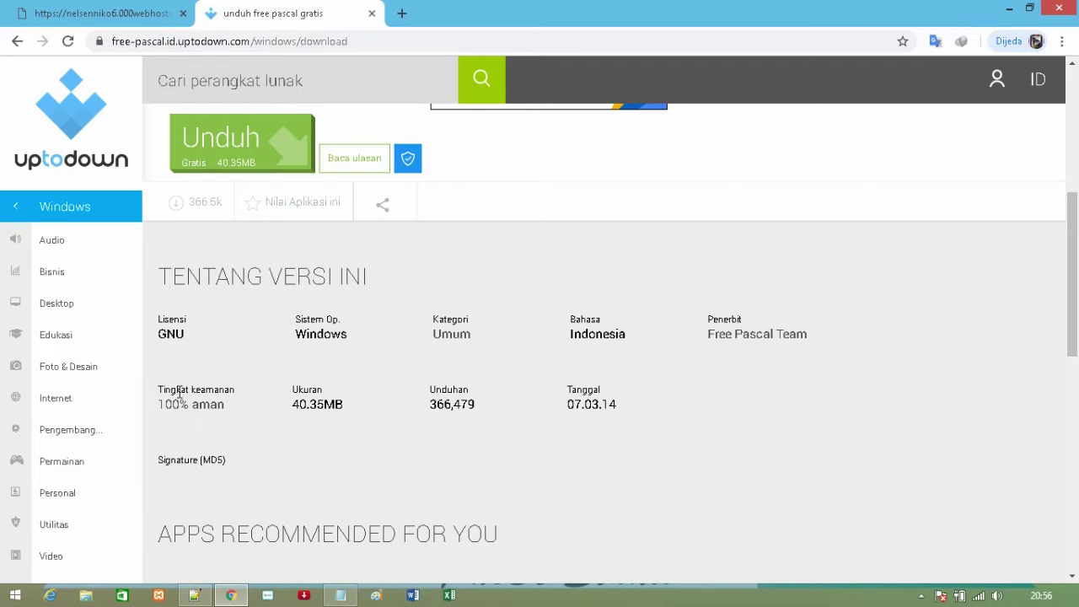
scroll(175, 439, down, 2)
scroll(279, 433, down, 2)
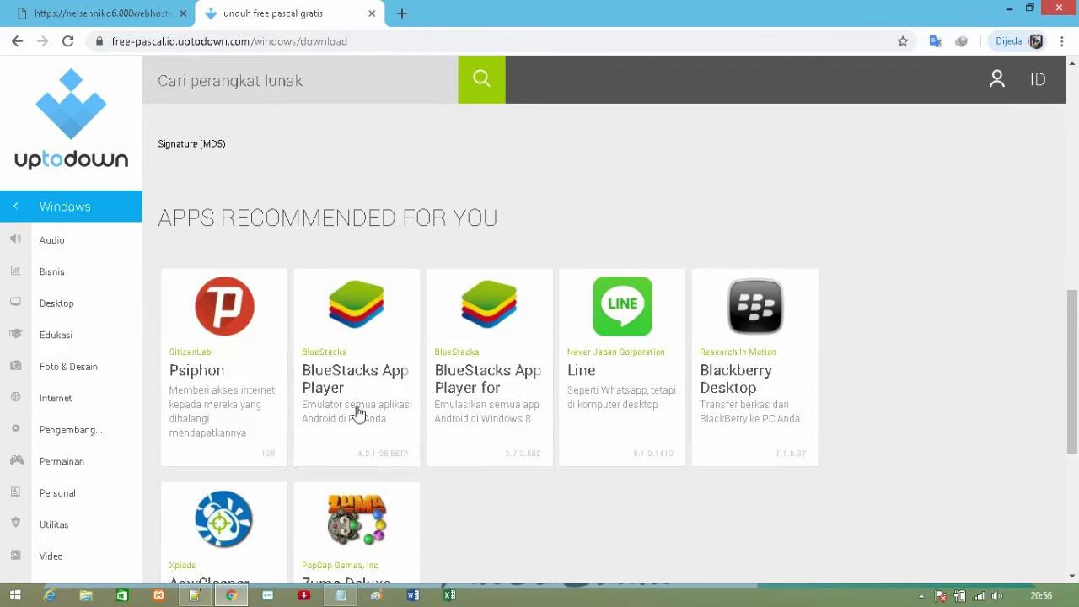
scroll(337, 442, up, 7)
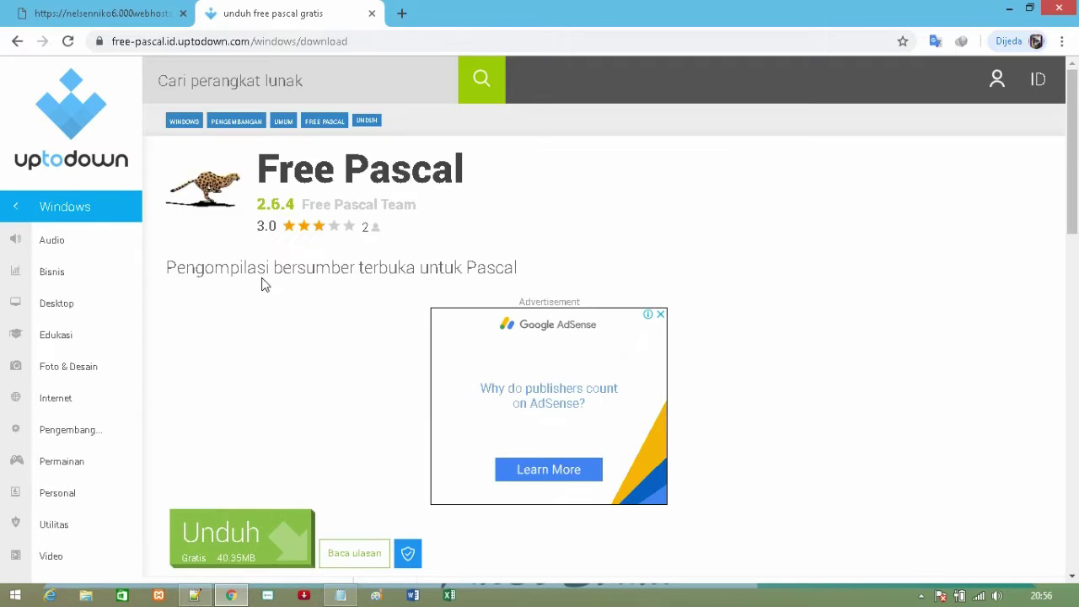
drag(255, 171, 508, 178)
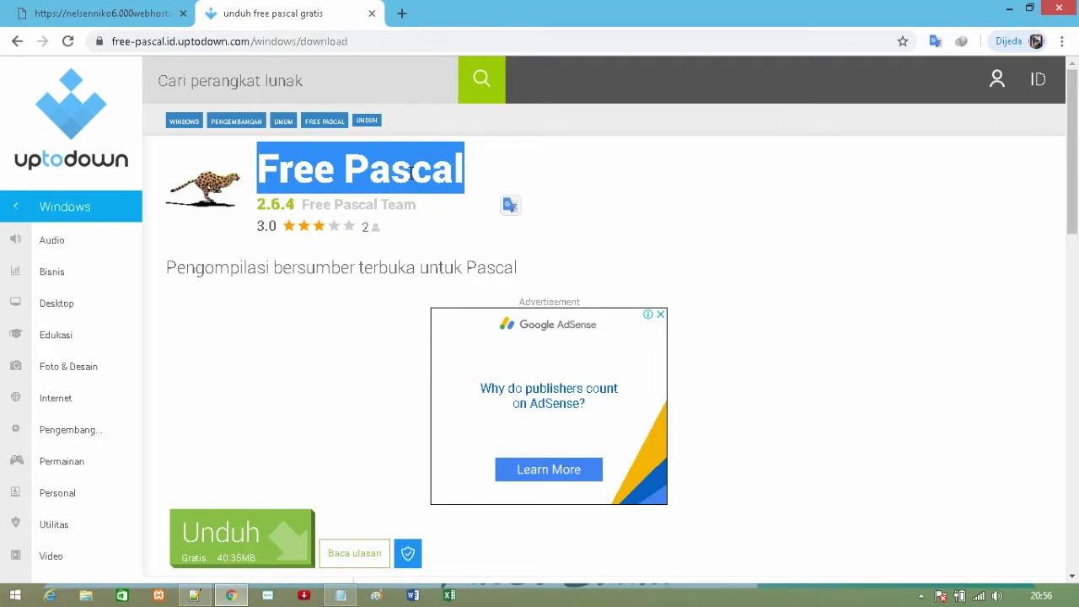
click(444, 180)
Download the Free Pascal installer from the page and save it to Diary (F:) as free-pascal-2-6-4-en-win (1).exe
scroll(379, 295, down, 1)
scroll(379, 295, down, 2)
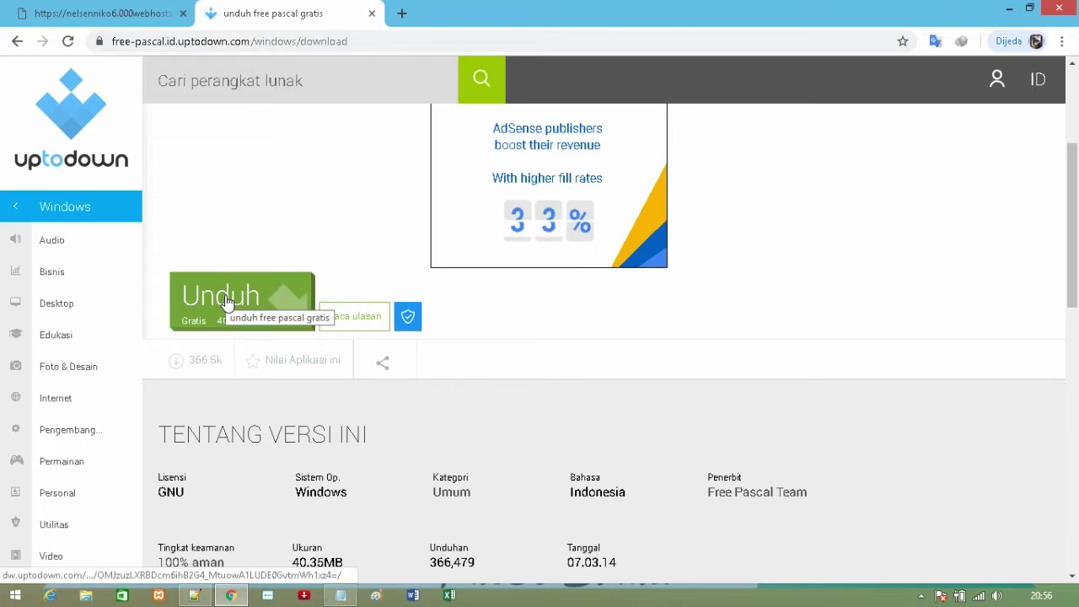
right_click(227, 300)
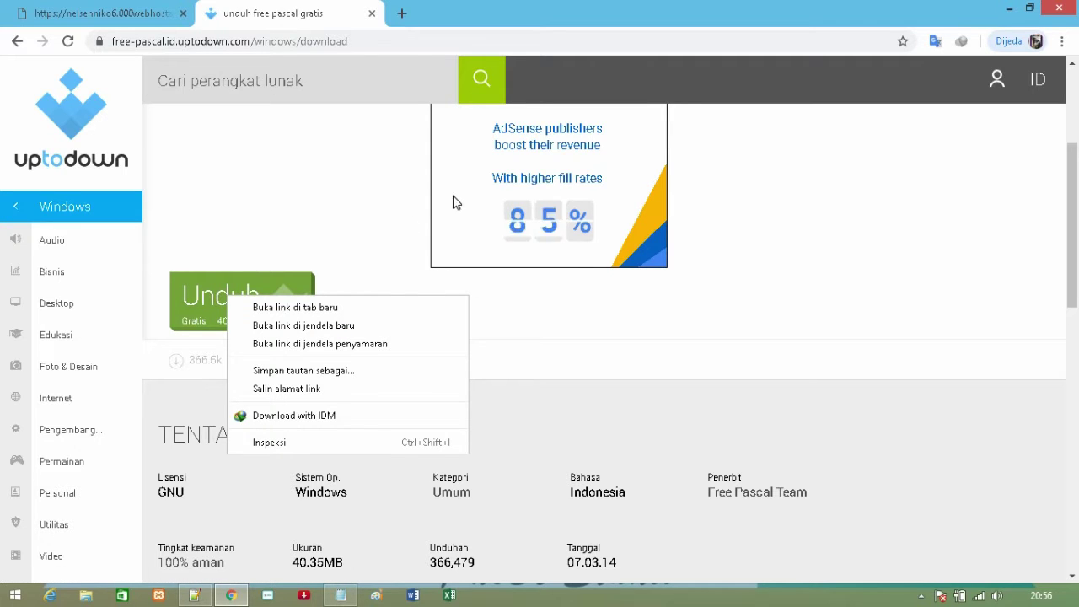
click(278, 324)
click(269, 302)
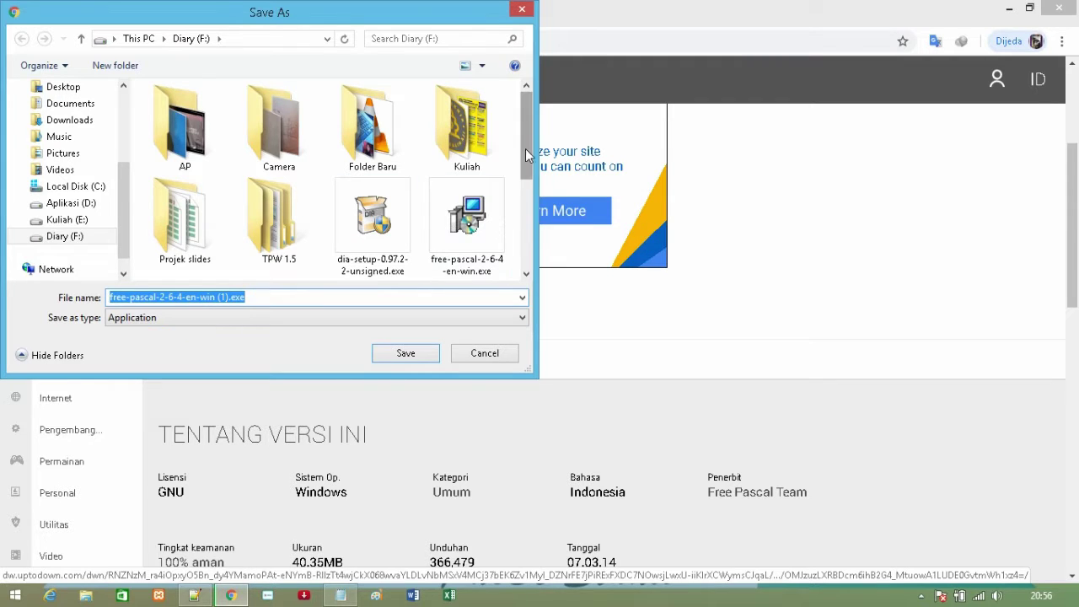
scroll(373, 147, down, 3)
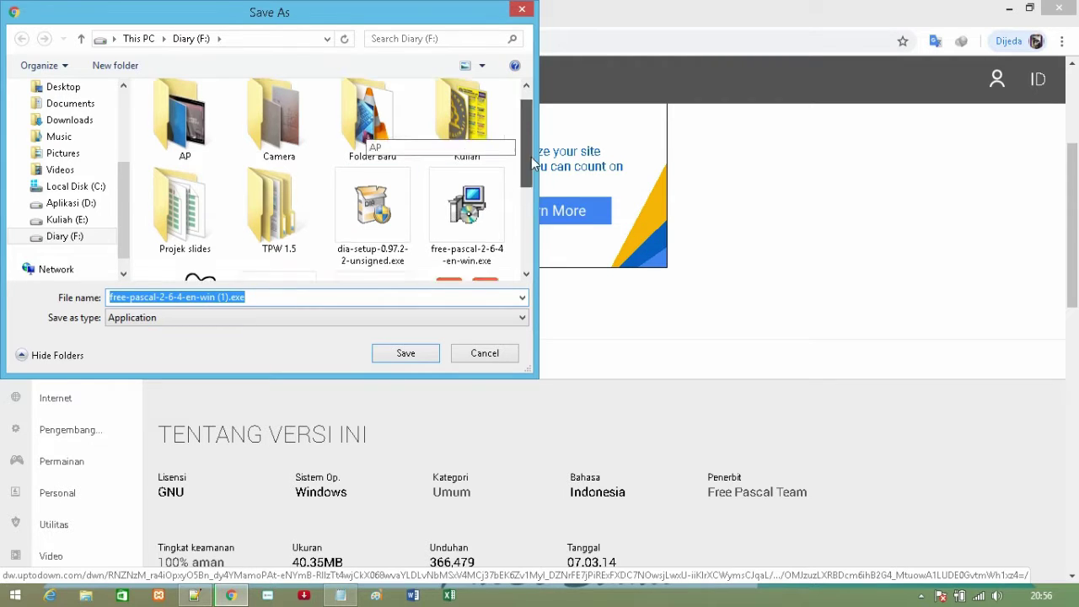
click(406, 355)
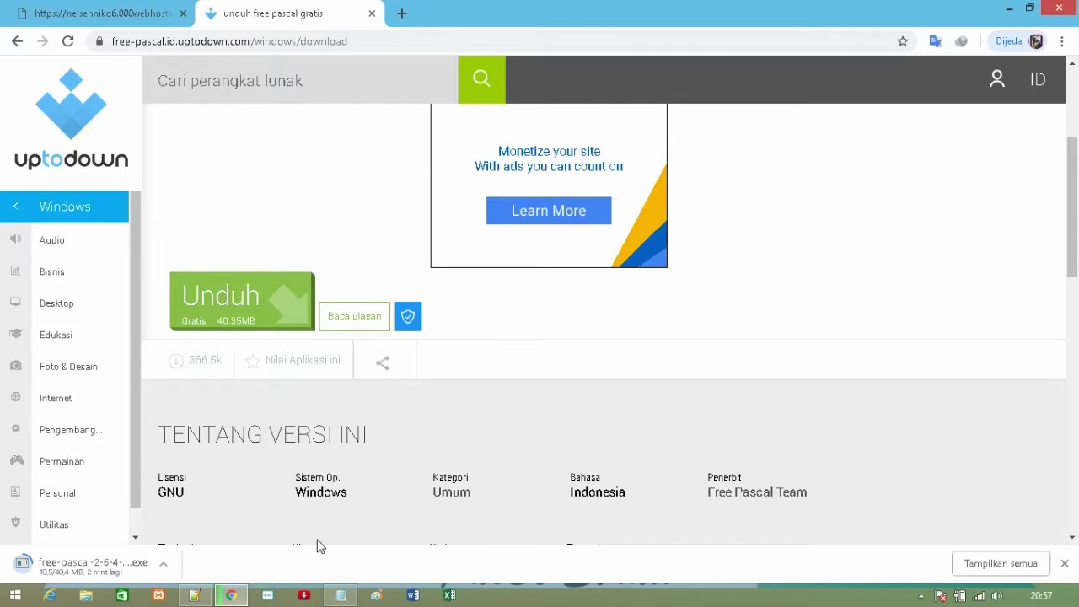
View the options for the running download, close them, and open the browser's full download list
click(165, 572)
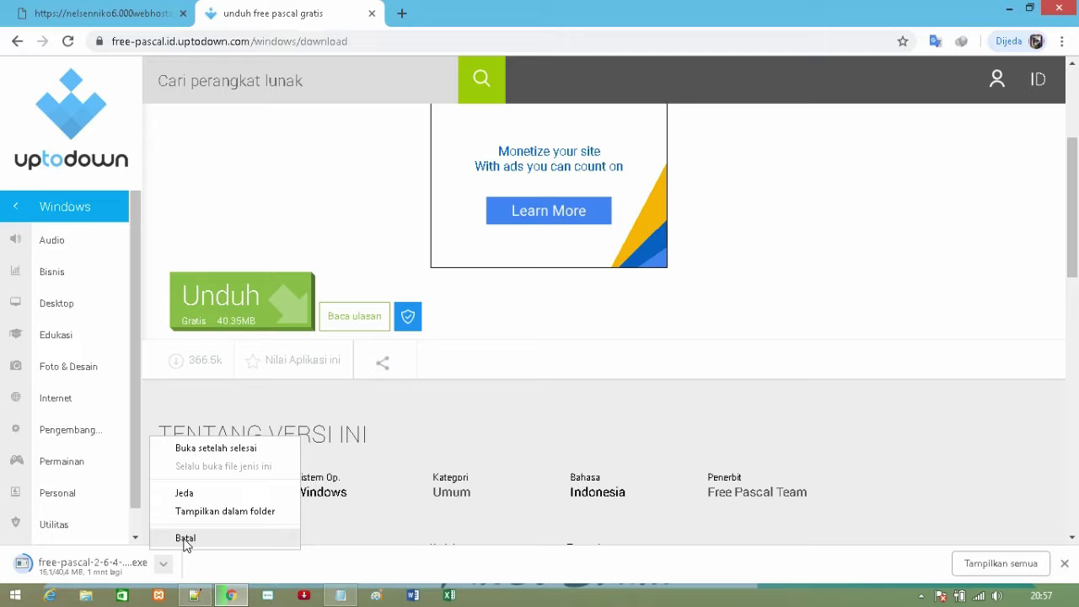
click(571, 369)
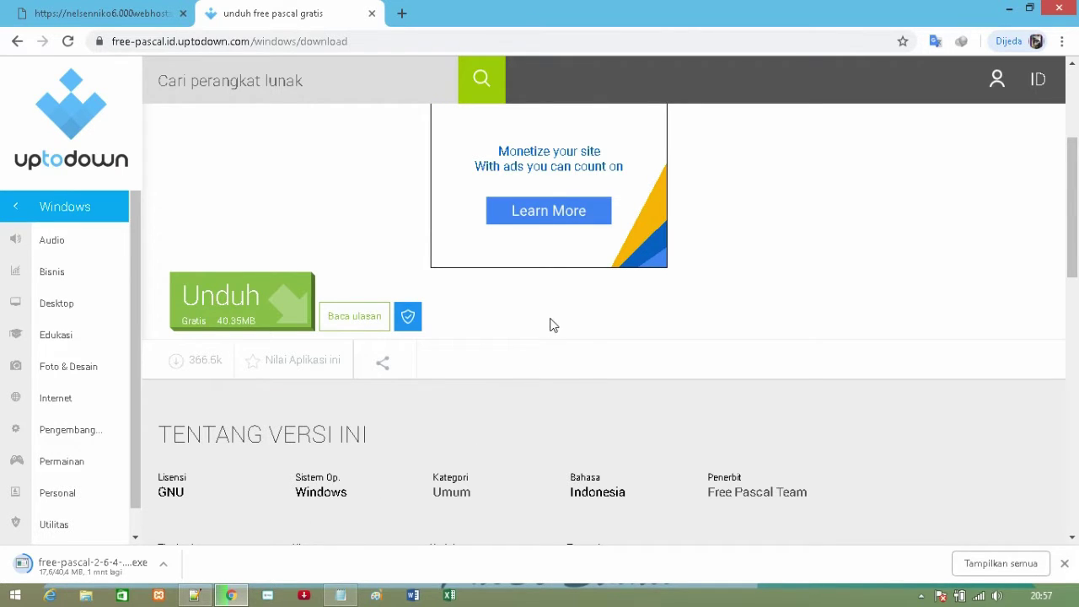
click(1064, 44)
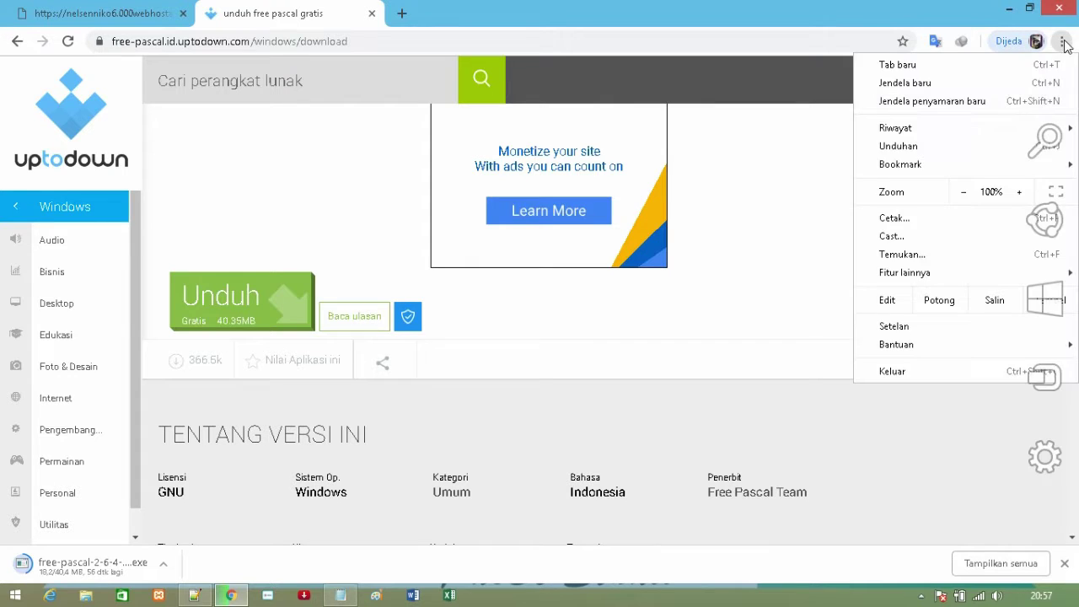
click(919, 150)
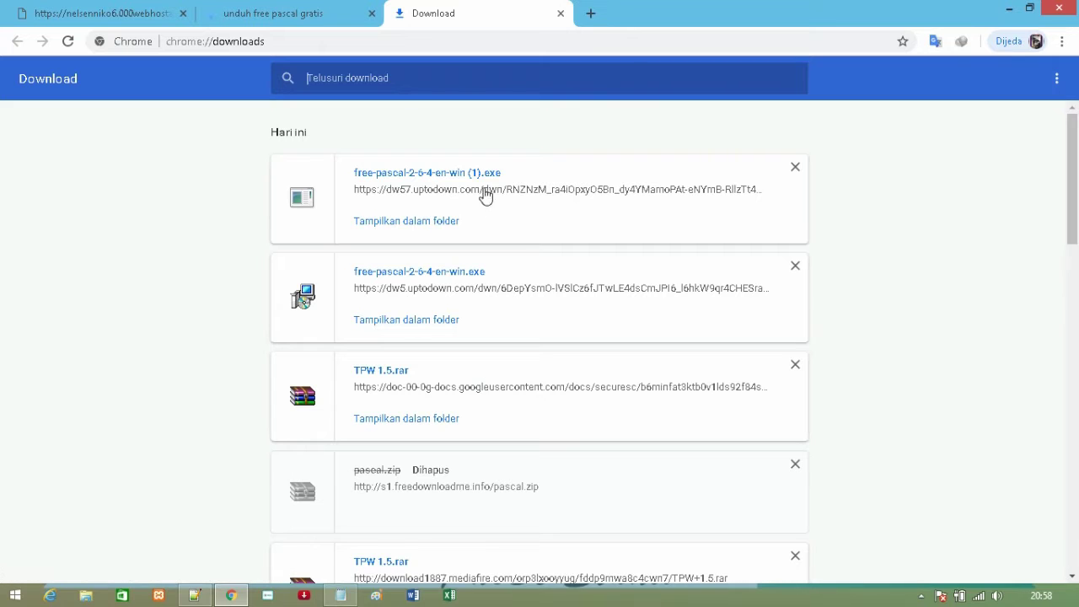
Switch to Notepad++, complete line 10 as "2.Jika Sudah terdownload,,silahkan di instal.." and begin line 11 with "3."
click(352, 600)
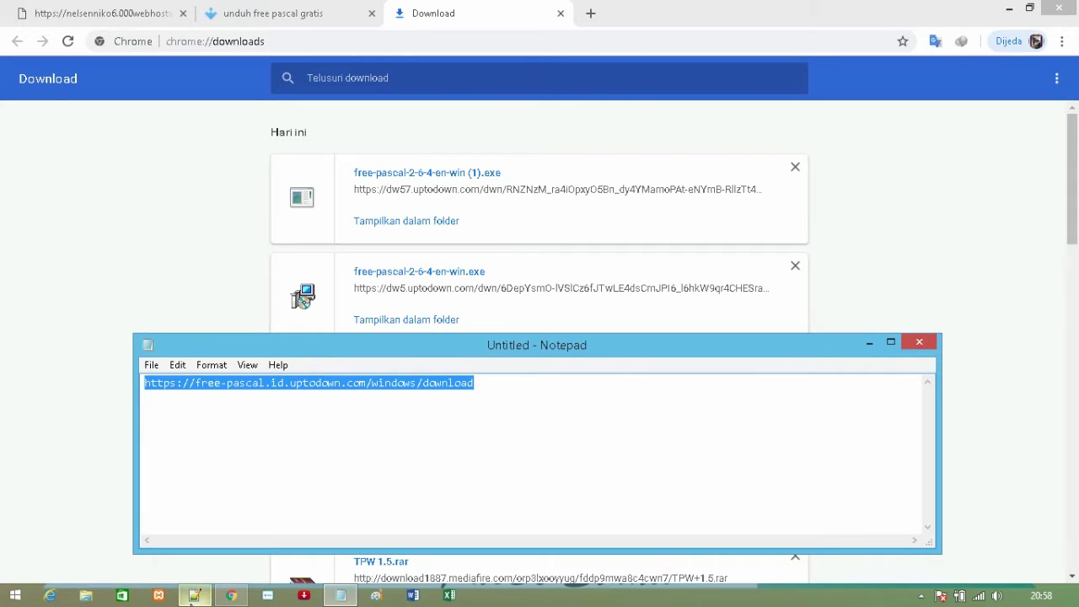
click(178, 601)
click(108, 203)
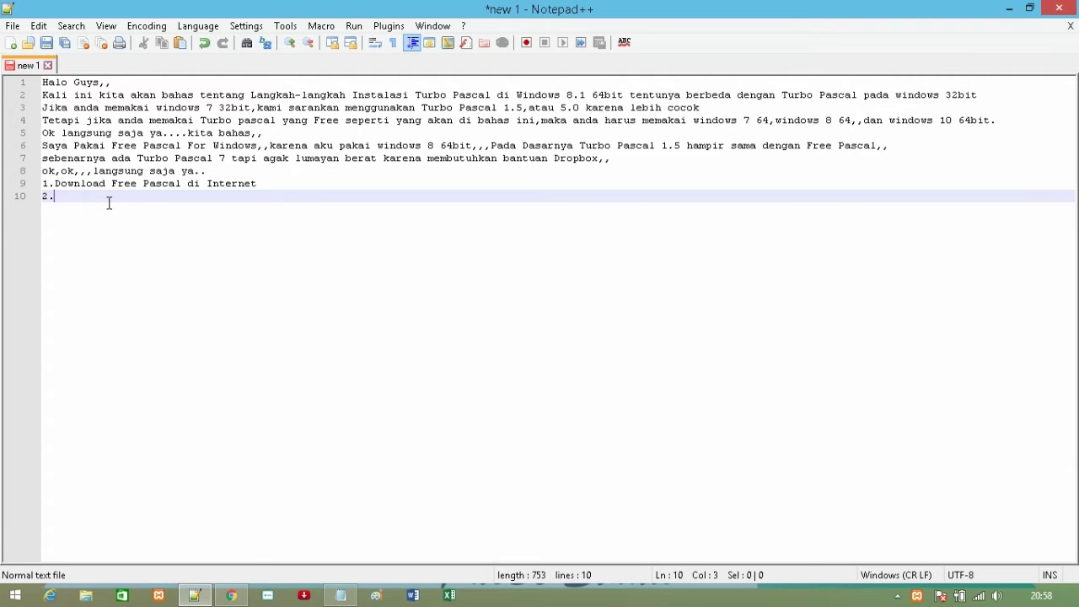
text(Jika Suda)
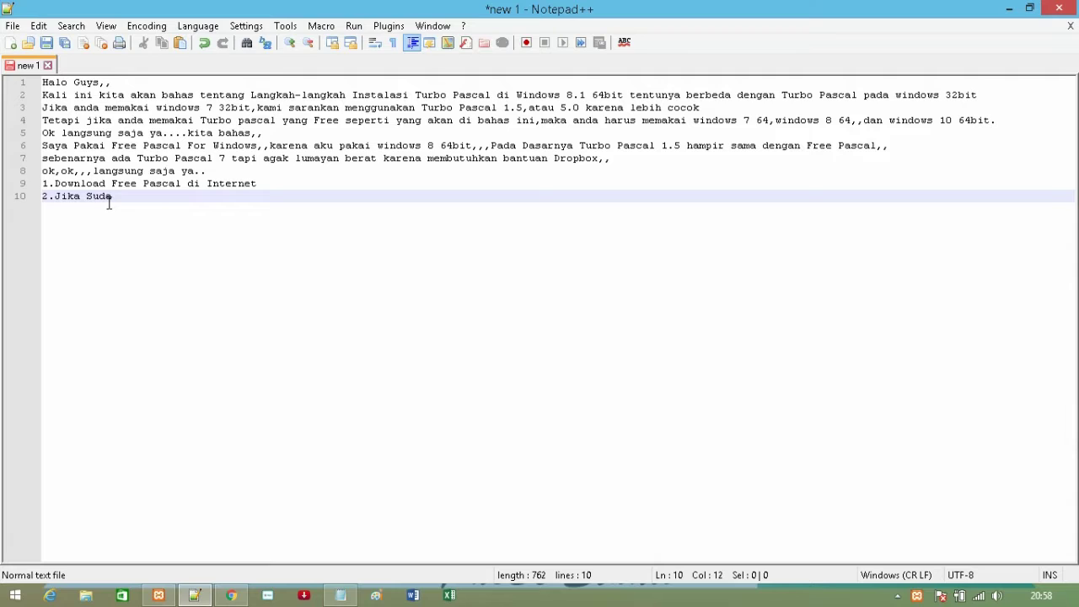
text(h terdownload,,silahka)
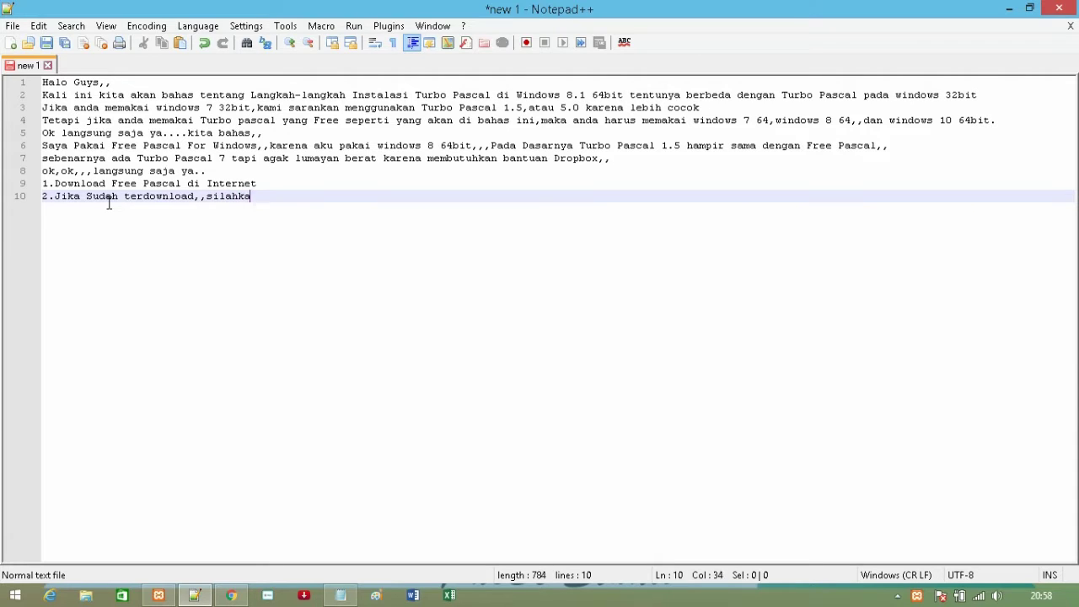
text(n di i)
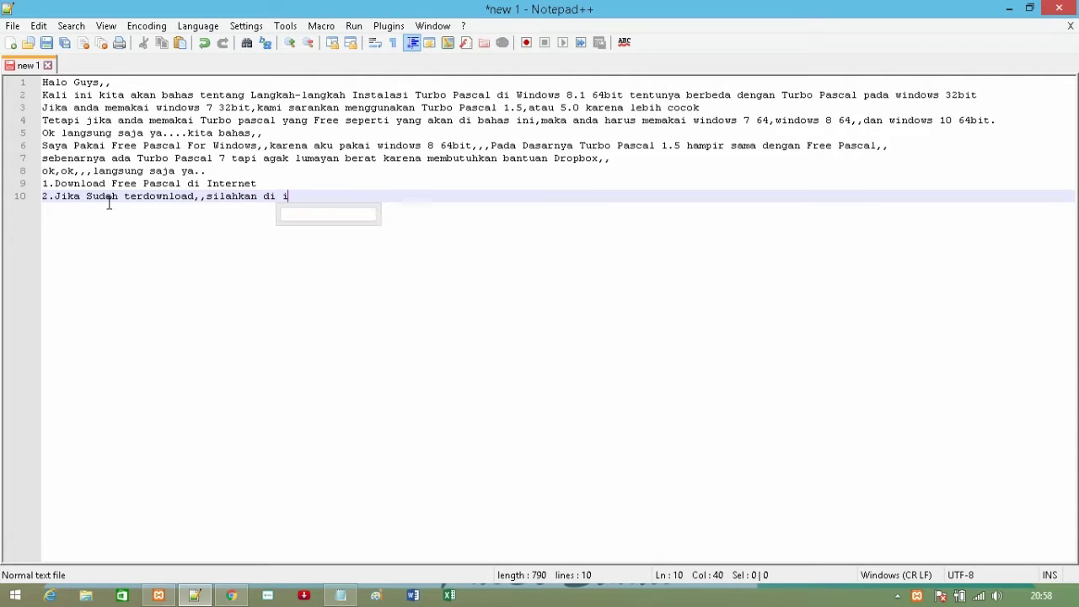
text(nstal..)
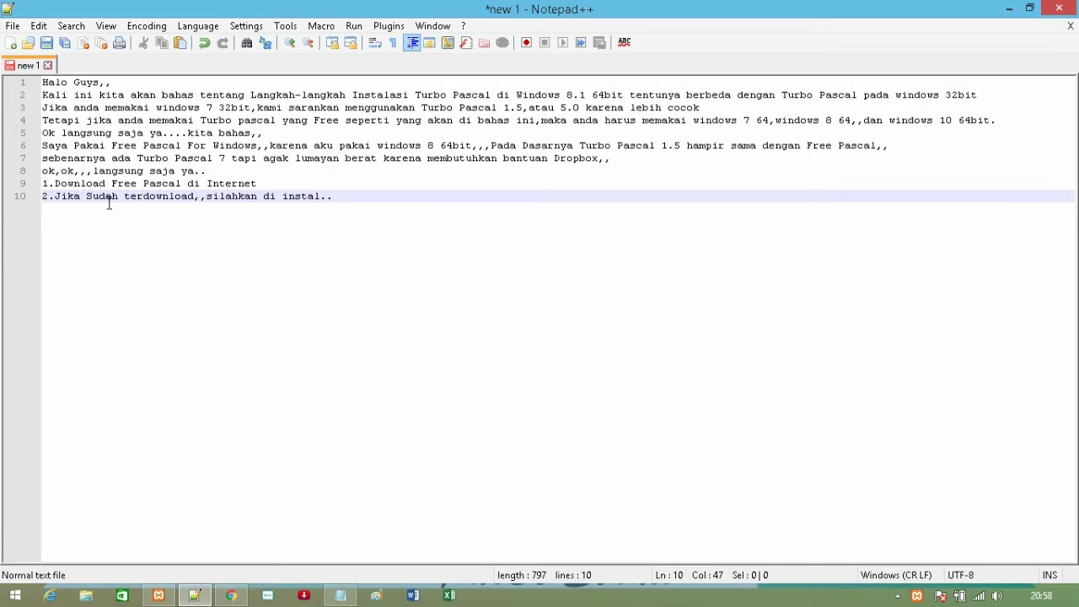
key(Return)
text(3.)
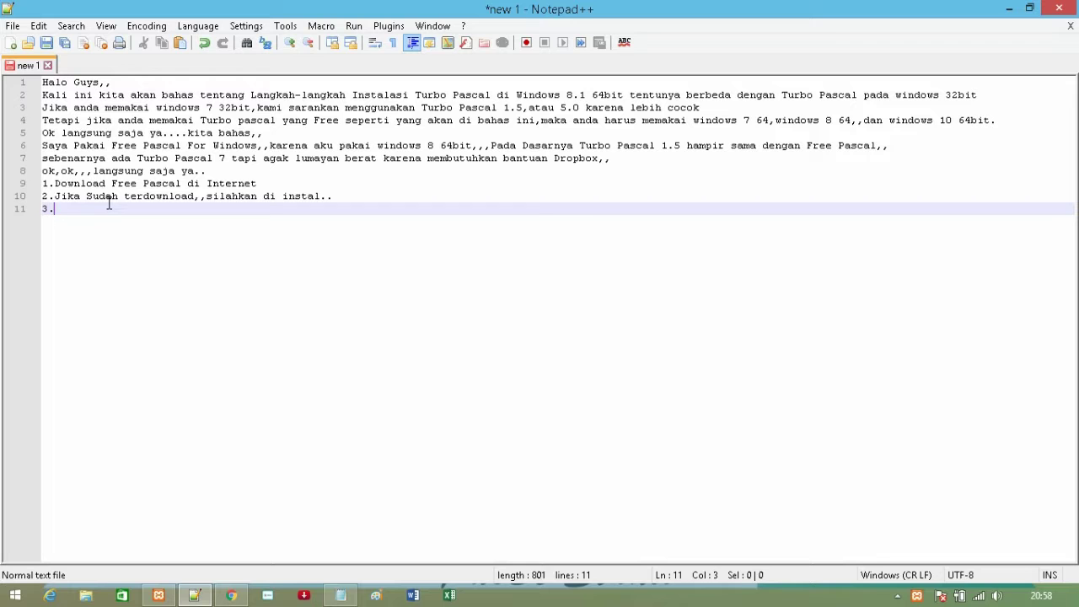
Minimize Notepad++ and Notepad, close the XAMPP Control Panel, and run free-pascal-2-6-4-en-win (1).exe from Chrome's download list
click(1009, 8)
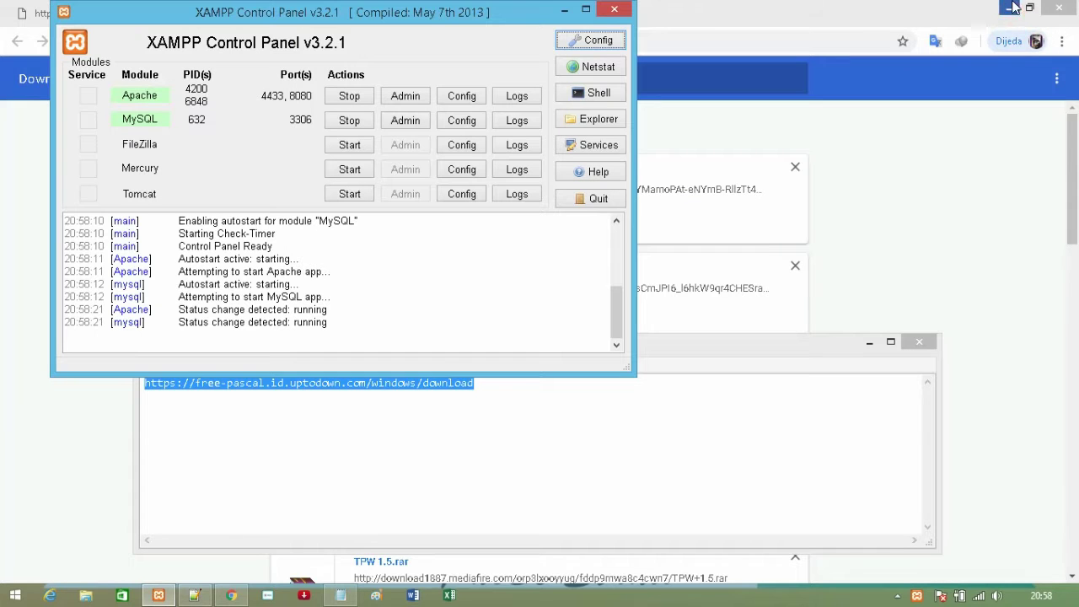
click(611, 10)
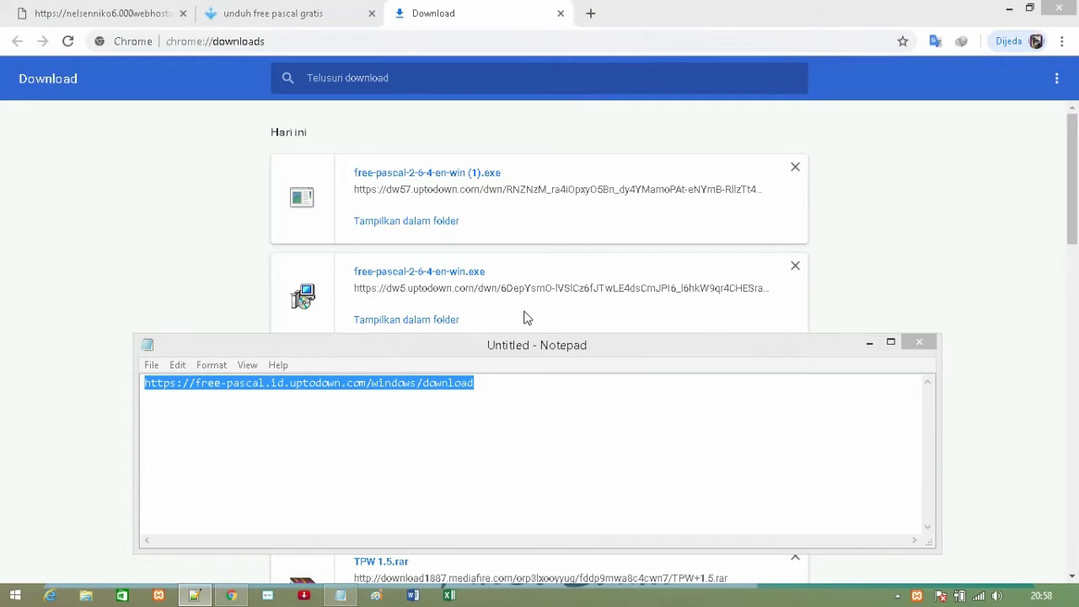
click(869, 344)
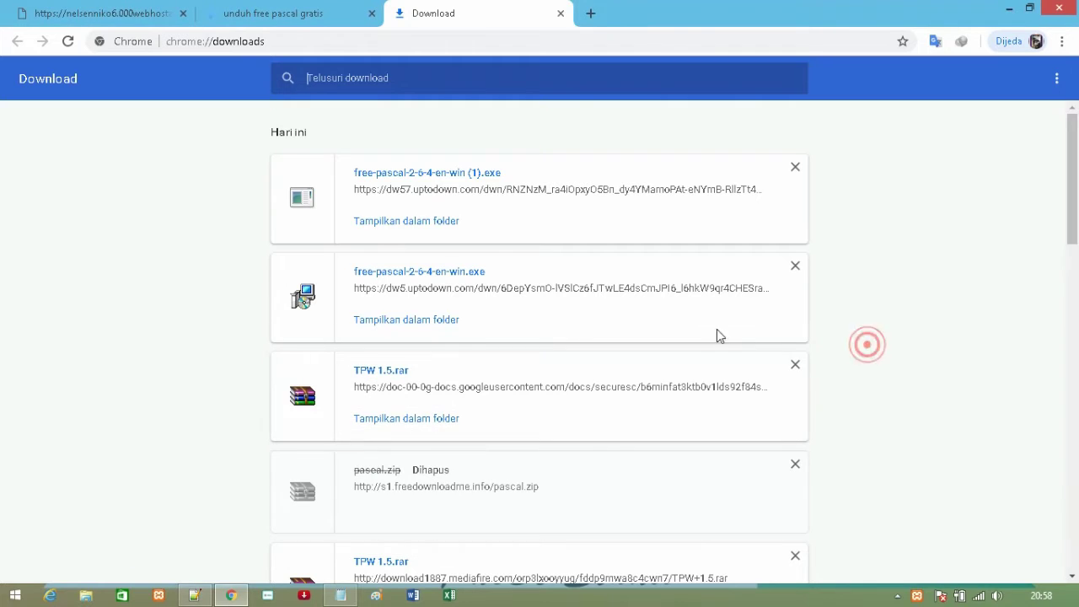
click(456, 174)
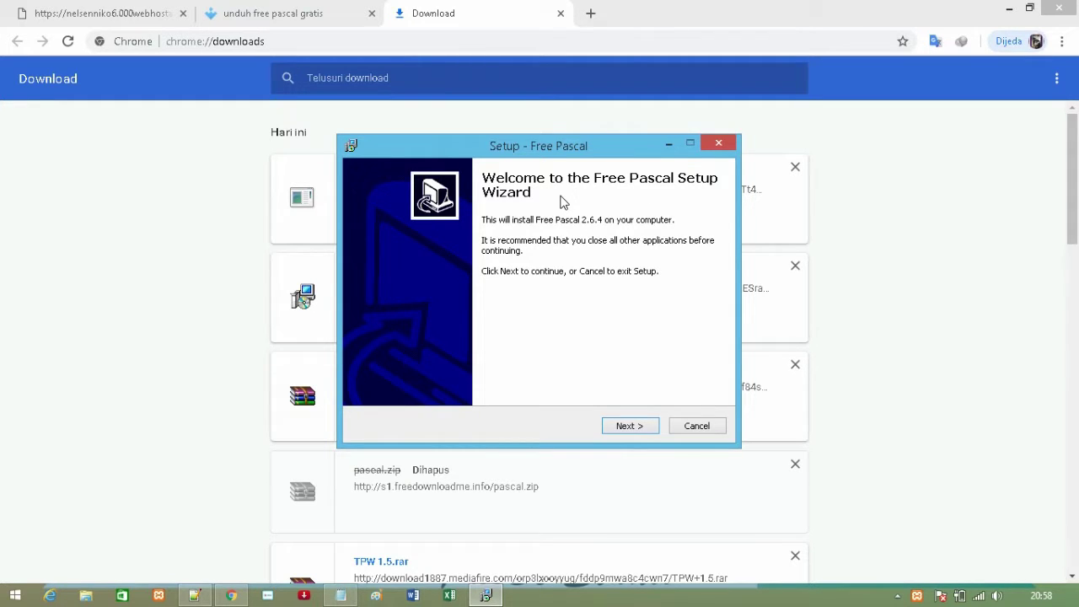
Accept the destination C:\FPC\2.6.4, choose Full installation, and accept the Start Menu folder Free Pascal in the setup wizard
click(629, 426)
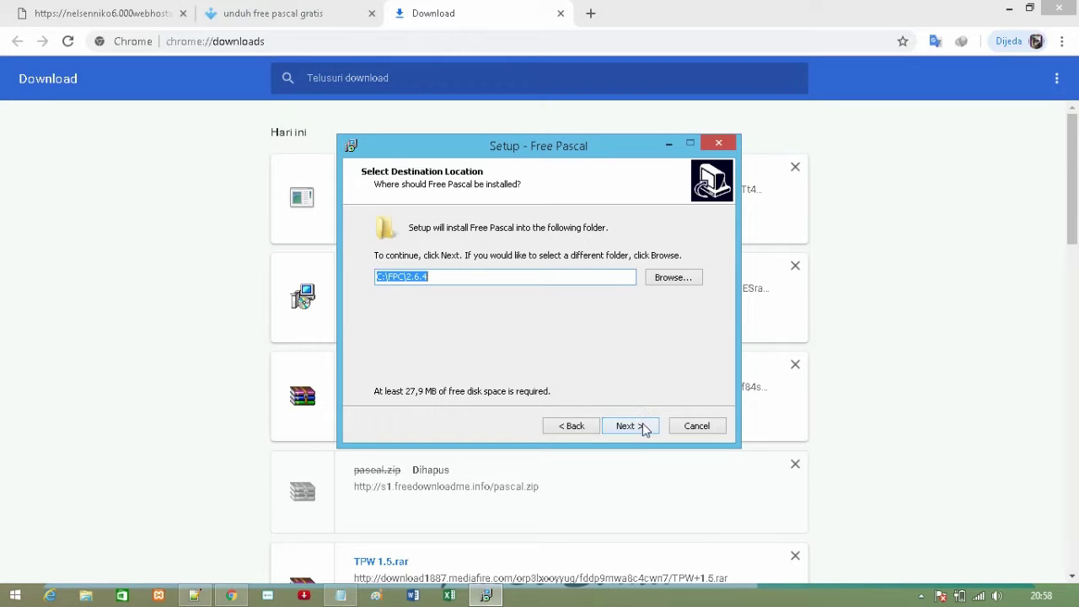
click(639, 428)
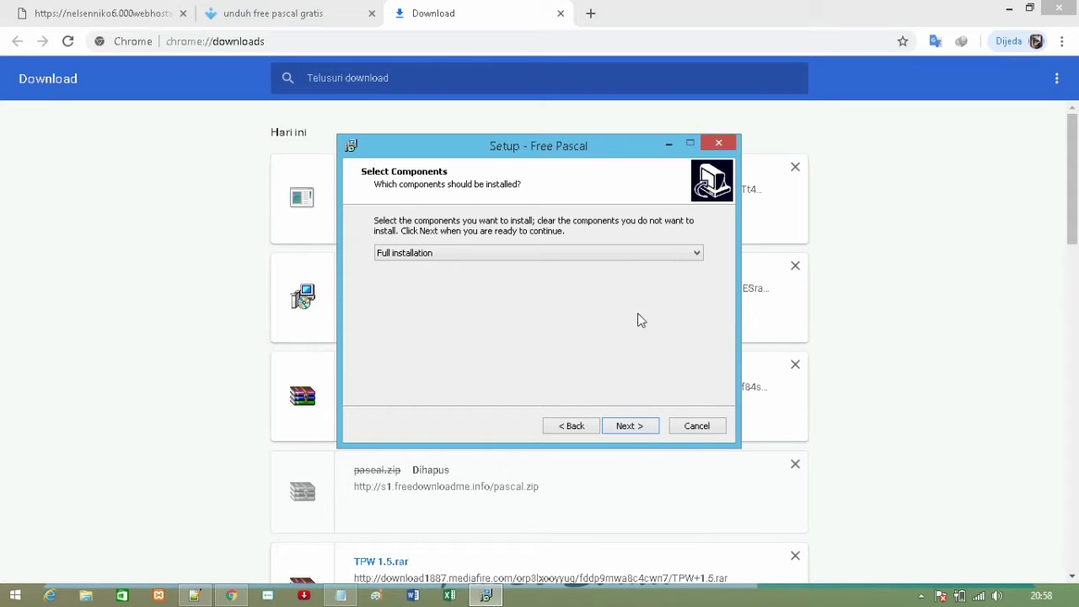
click(694, 255)
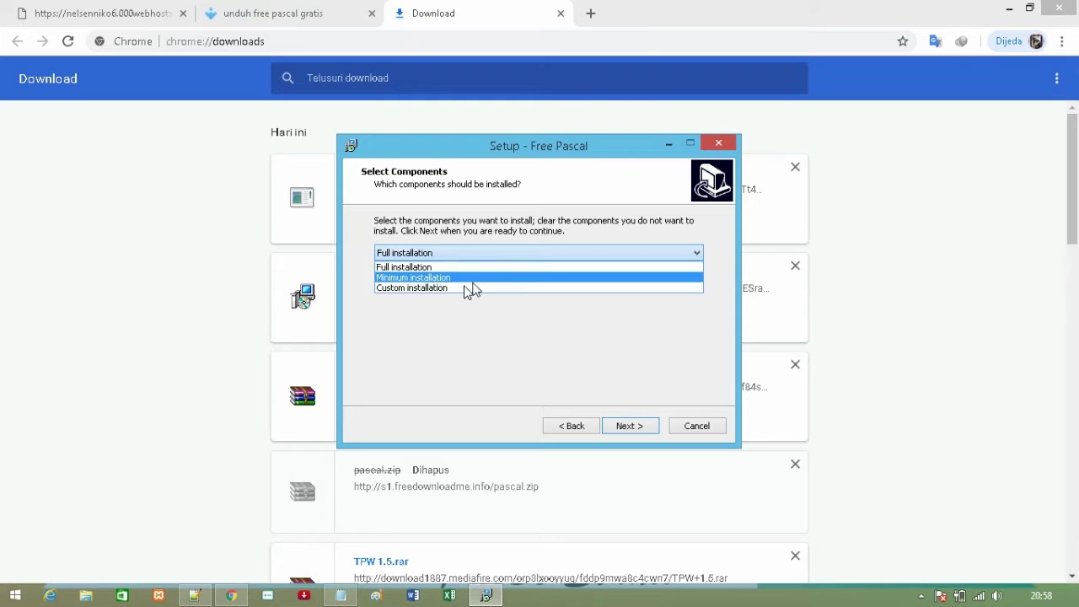
click(449, 267)
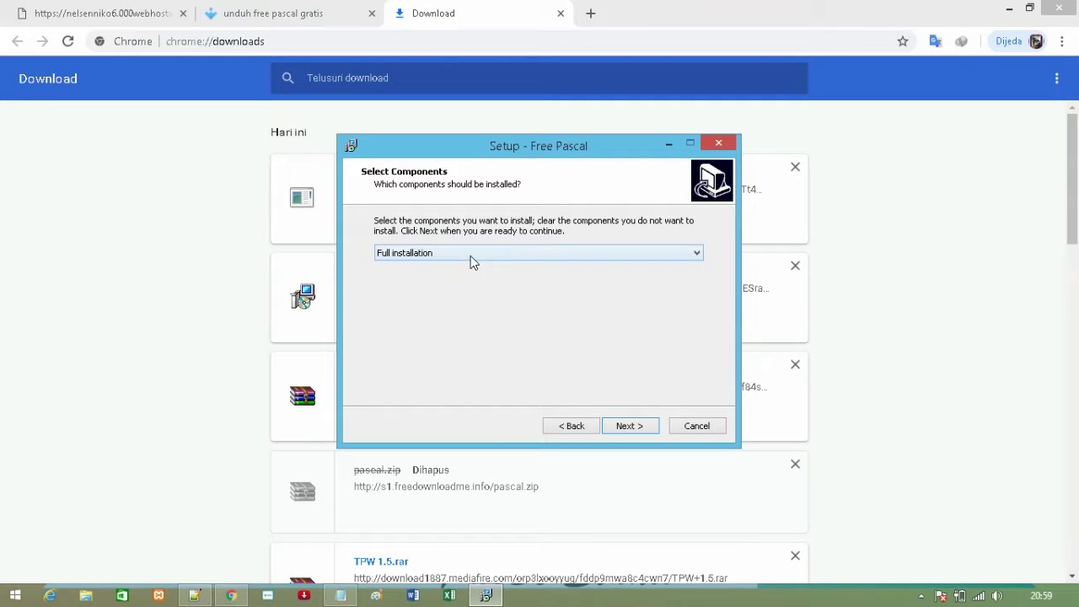
click(629, 427)
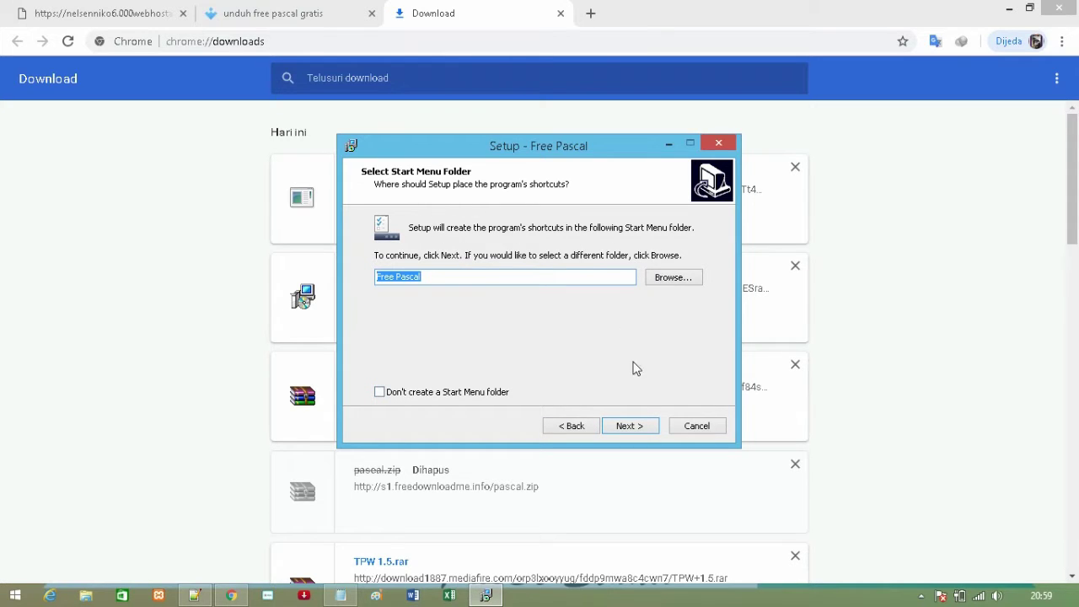
click(629, 426)
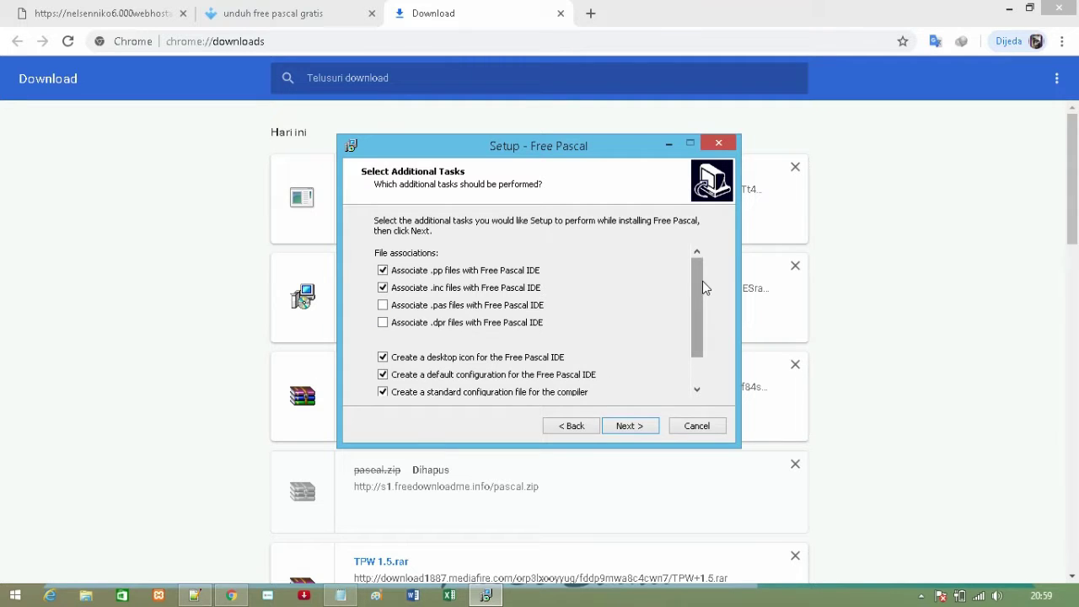
Enable the .pas and .dpr file associations with Free Pascal IDE, and review the additional tasks in the installation summary
scroll(691, 295, down, 1)
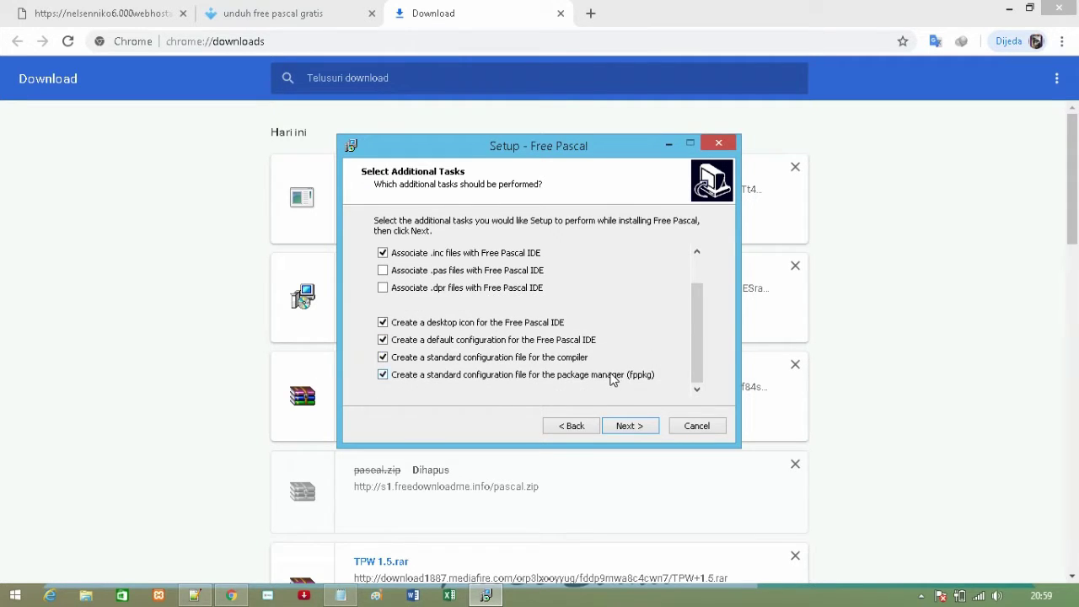
click(383, 288)
click(626, 426)
drag(696, 291, 697, 346)
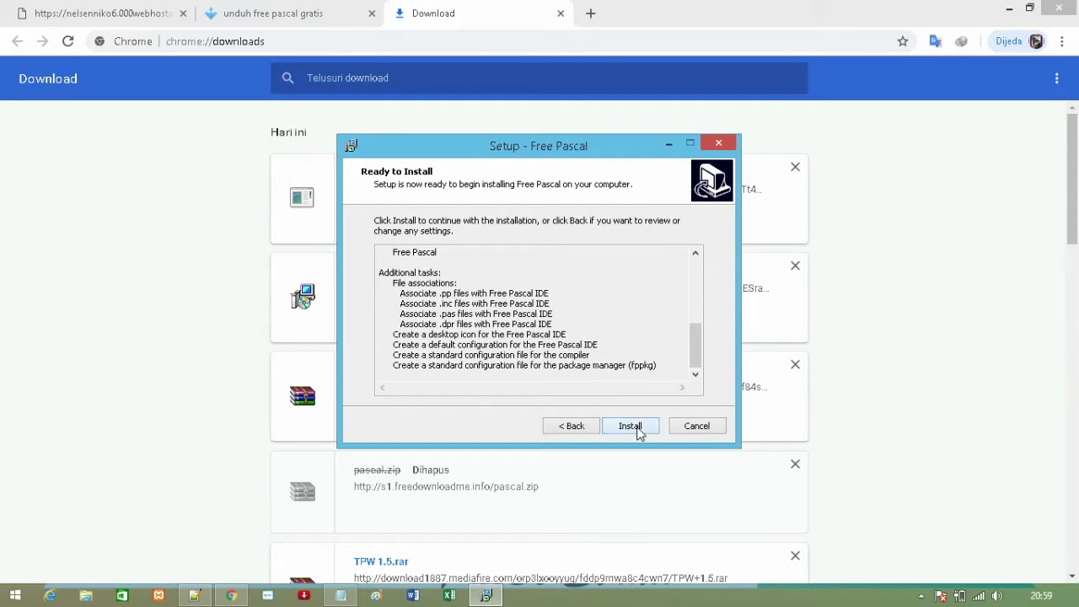
Start the Free Pascal installation, switch to Notepad++, and move the setup window over it, clear of line 11
click(637, 427)
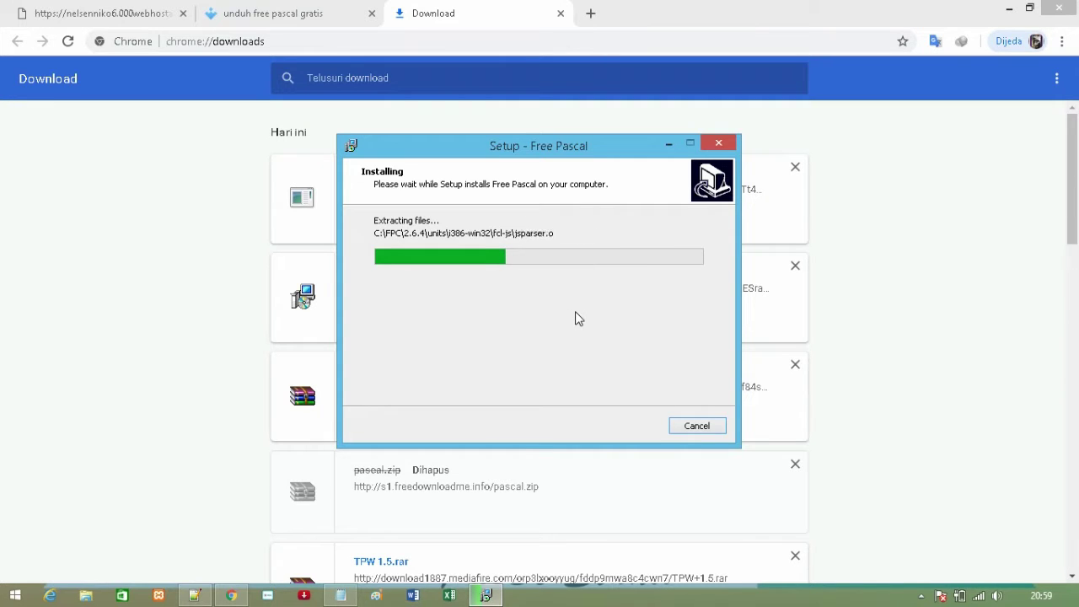
click(340, 596)
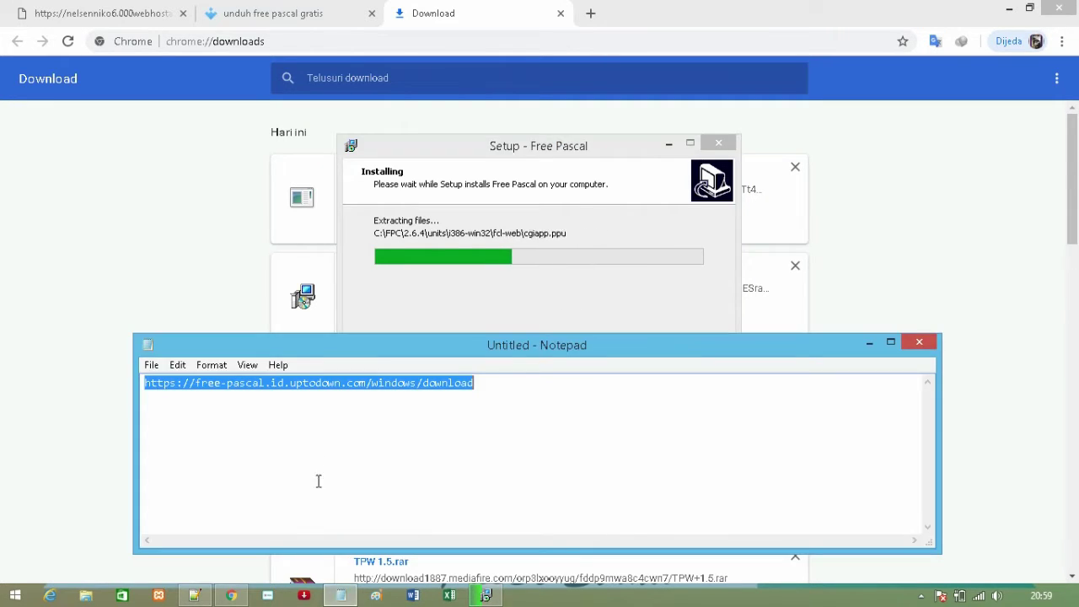
click(194, 596)
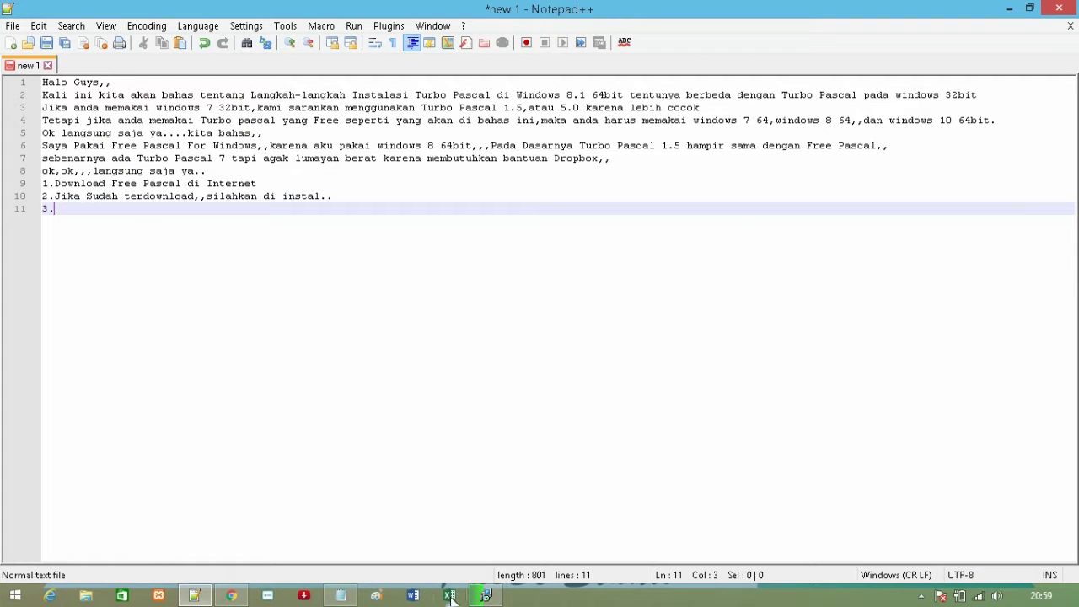
click(485, 596)
drag(512, 145, 761, 169)
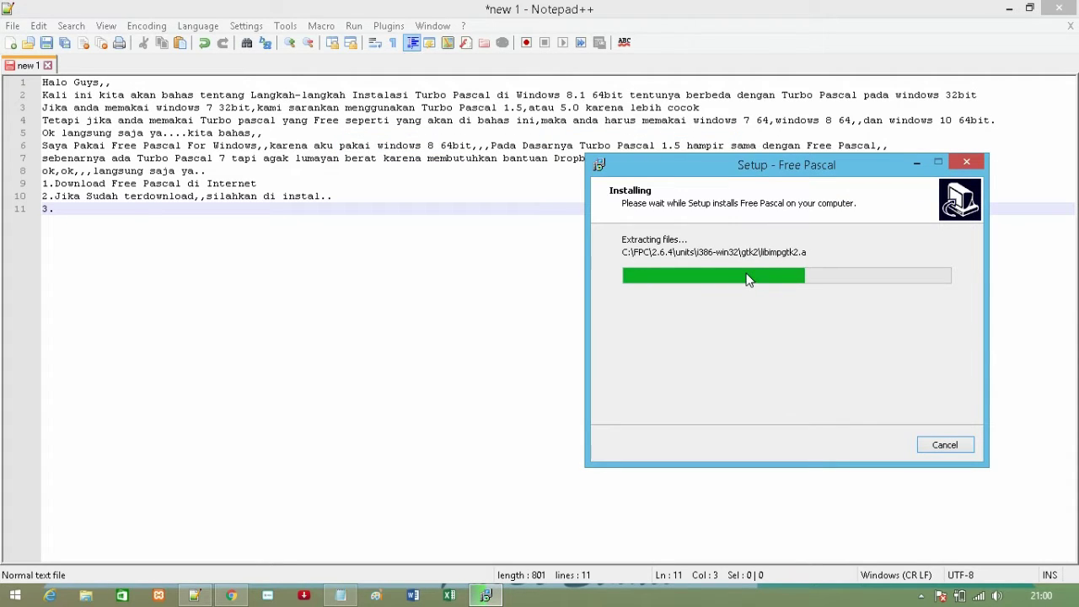
Complete line 11 in Notepad++ as "3.tunggu proses instalasi sampai selesai.." and begin line 12 with "4."
click(79, 210)
text(tun)
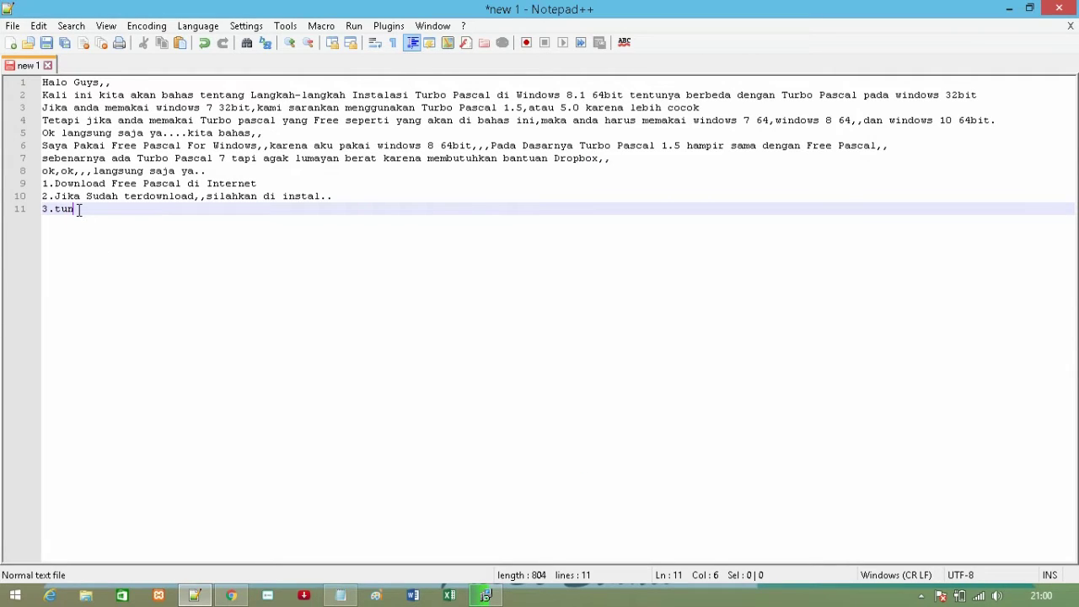
text(ggu proses )
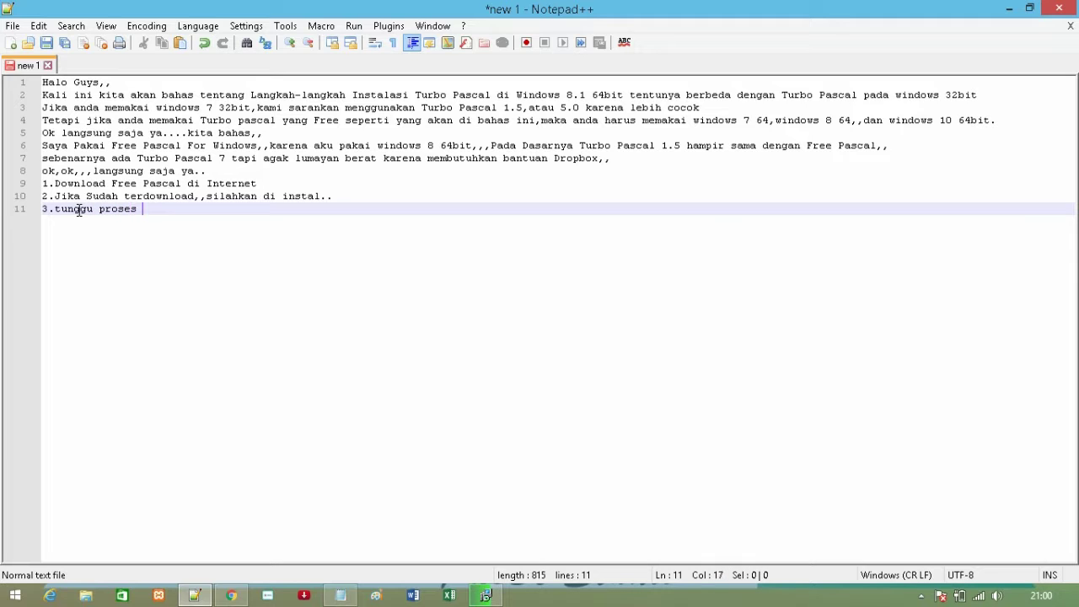
text(insta)
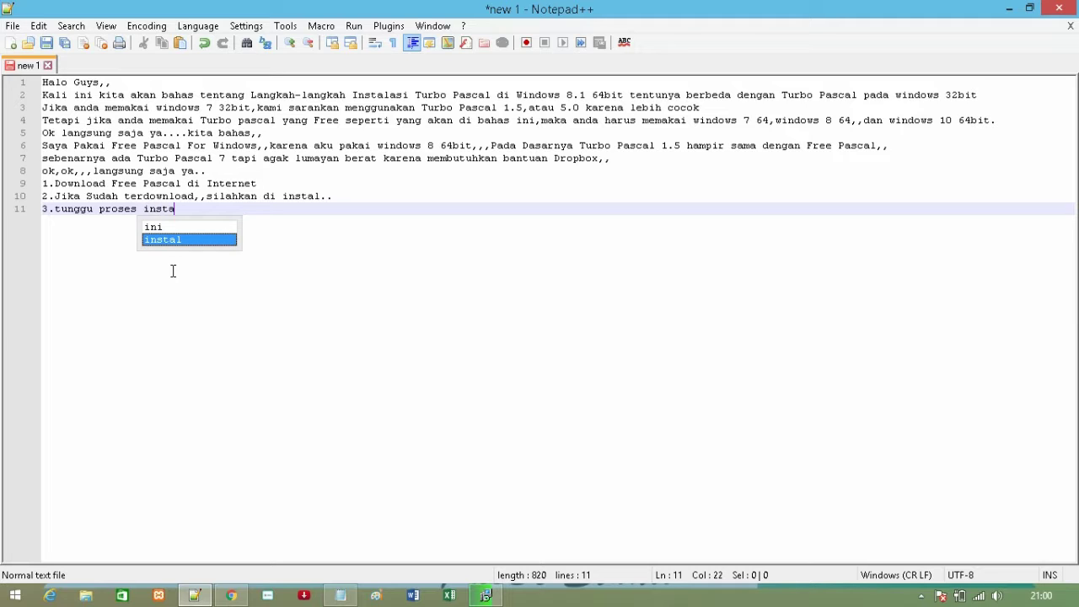
text(lasi sam)
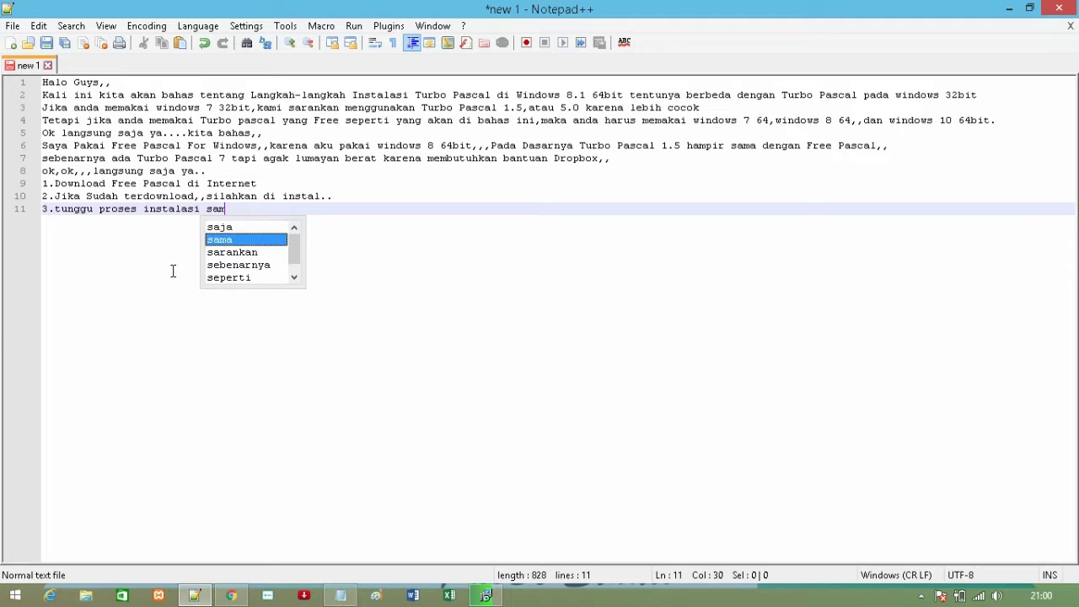
text(pai selesai..)
key(Return)
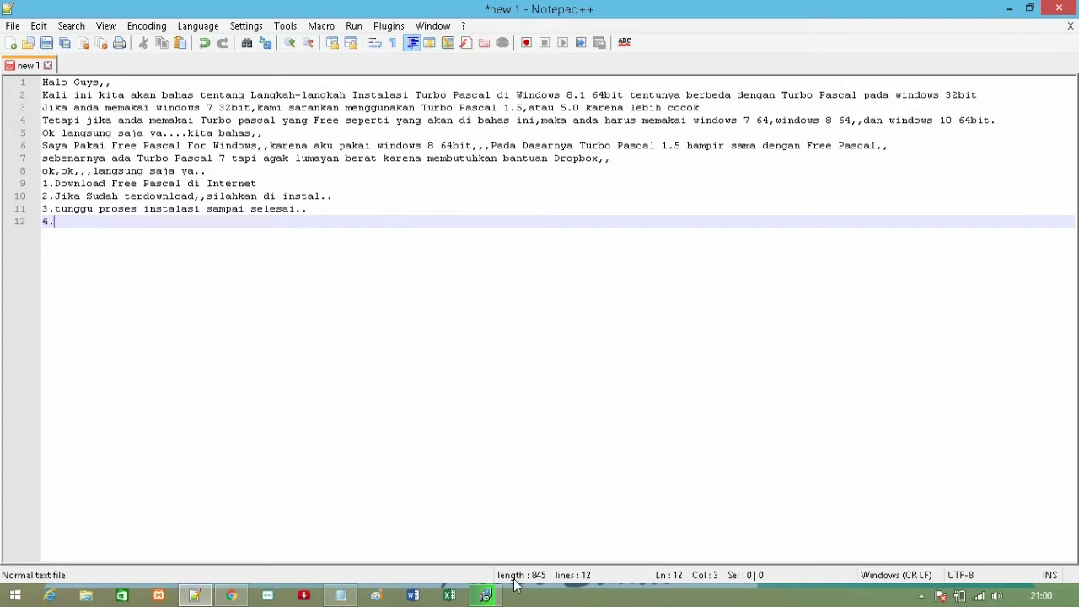
Return to the Free Pascal setup window and examine the version 2.6.4 release notes on its Information page
click(486, 595)
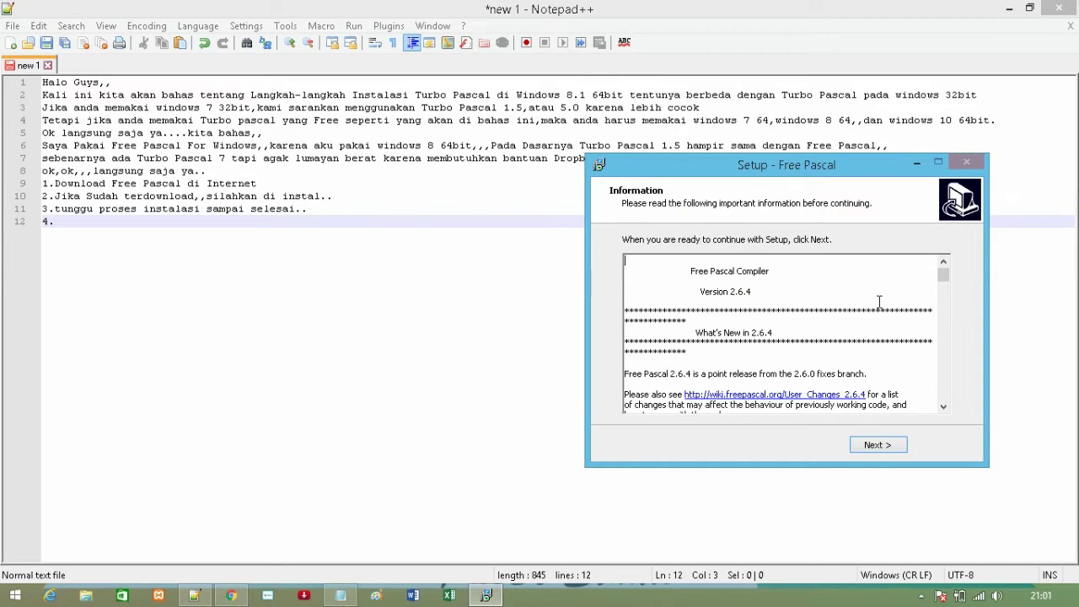
scroll(944, 276, down, 2)
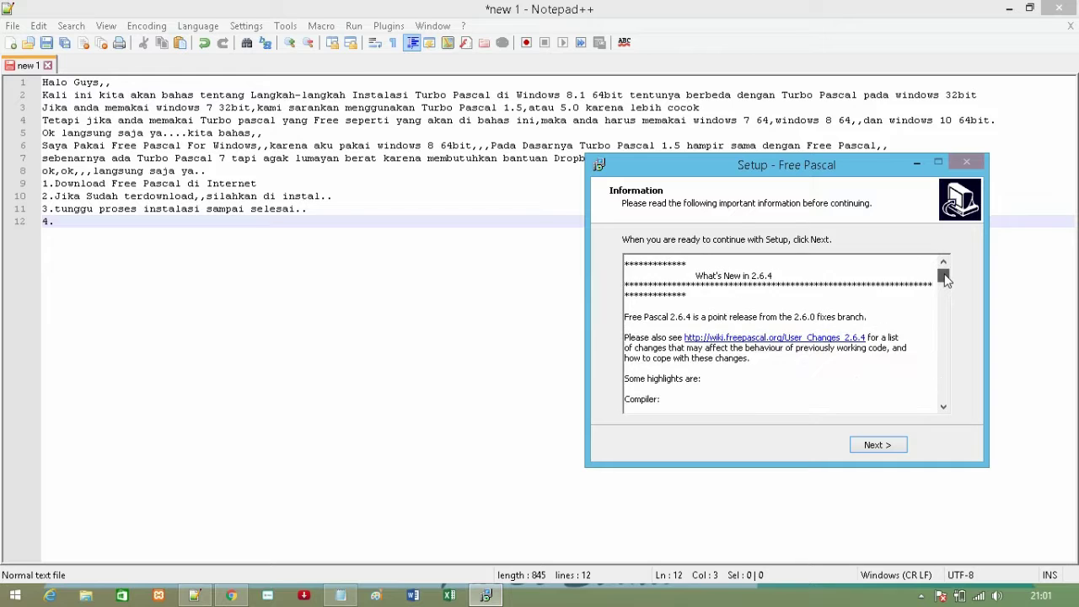
click(944, 407)
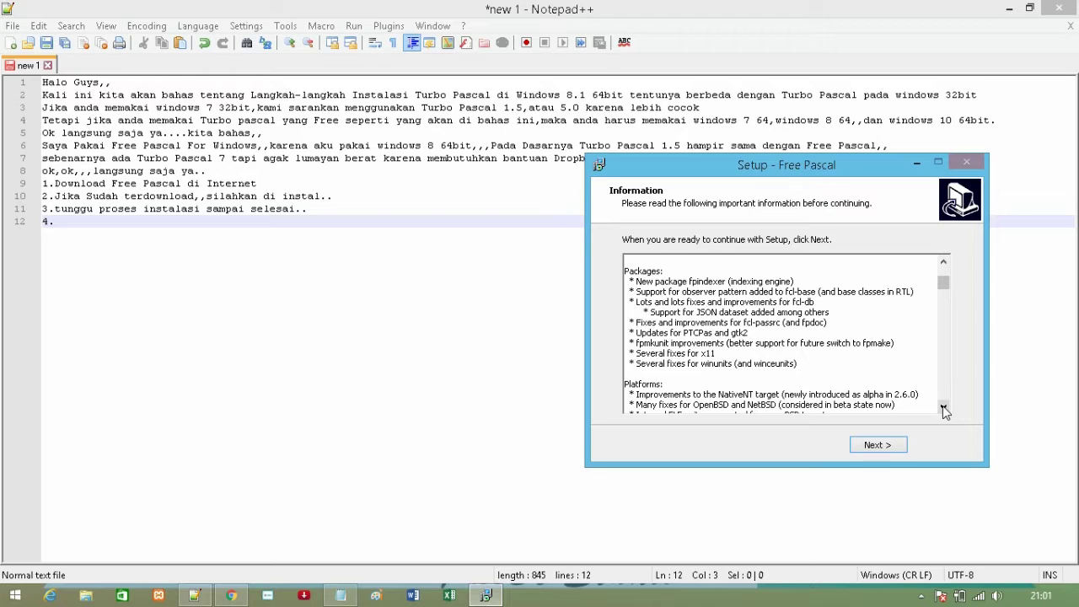
click(943, 408)
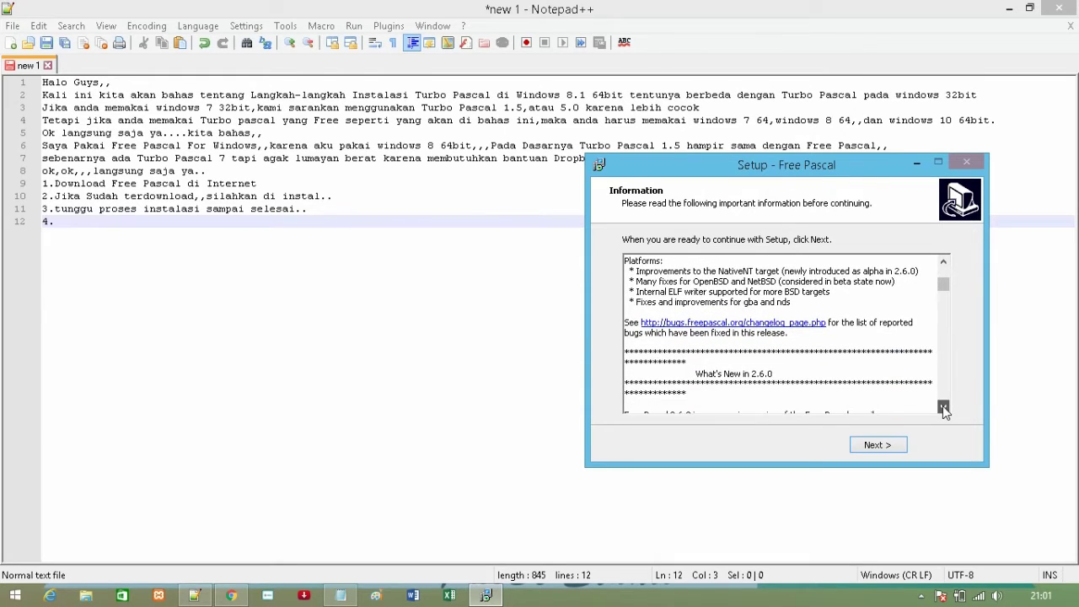
click(943, 408)
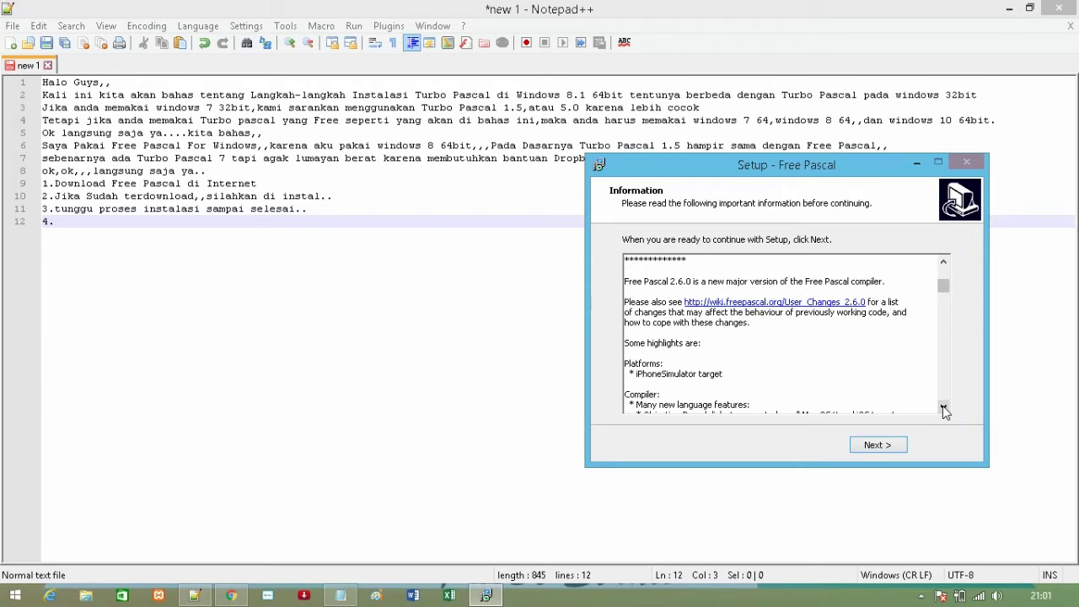
scroll(701, 371, down, 1)
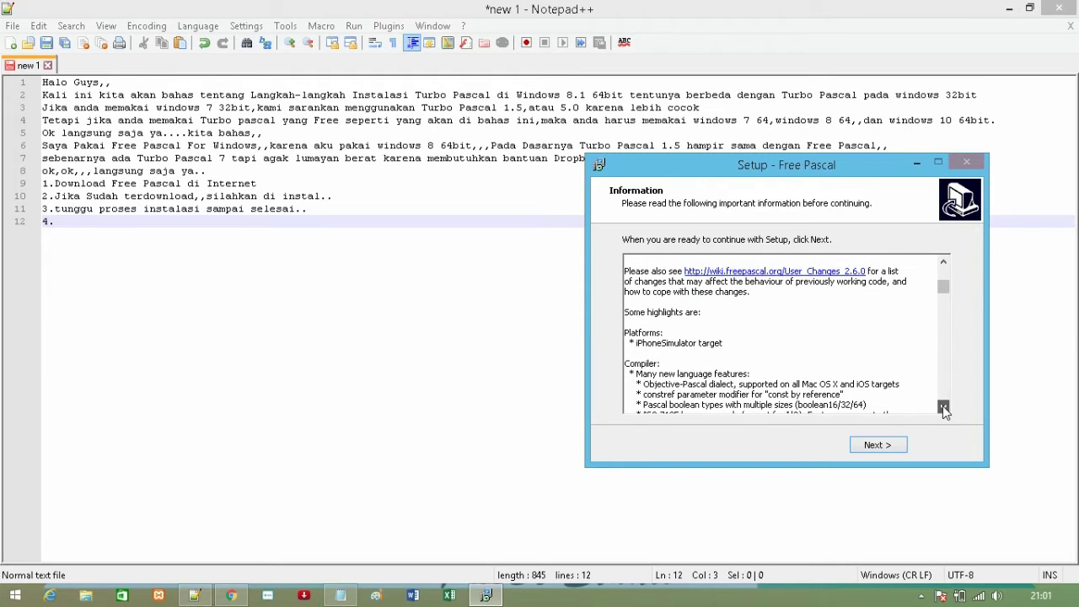
drag(723, 344, 672, 334)
click(730, 350)
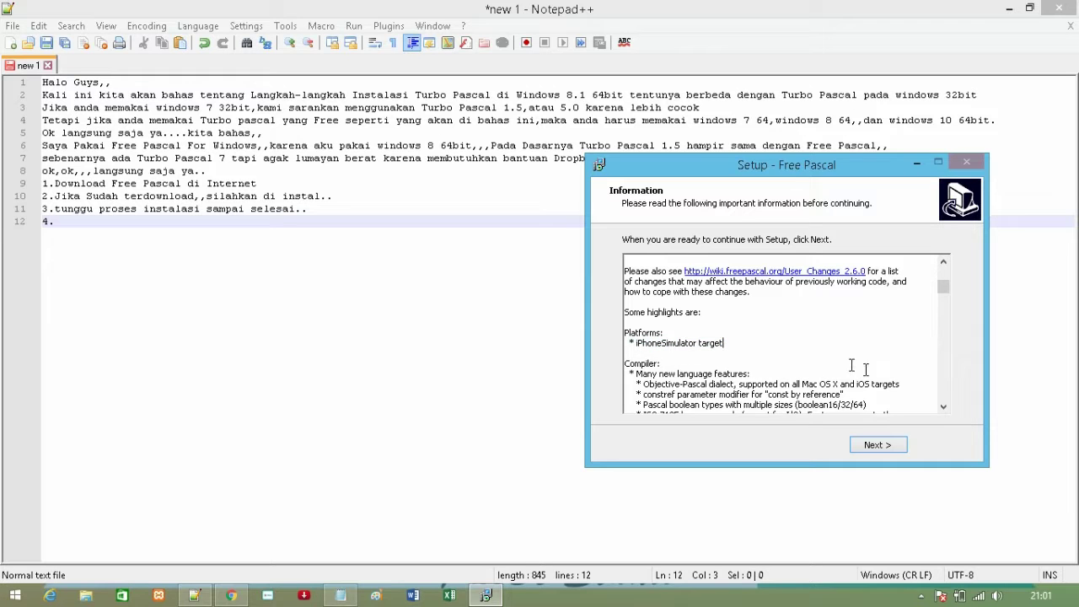
click(944, 408)
click(943, 408)
click(944, 408)
click(943, 409)
click(944, 408)
click(944, 408)
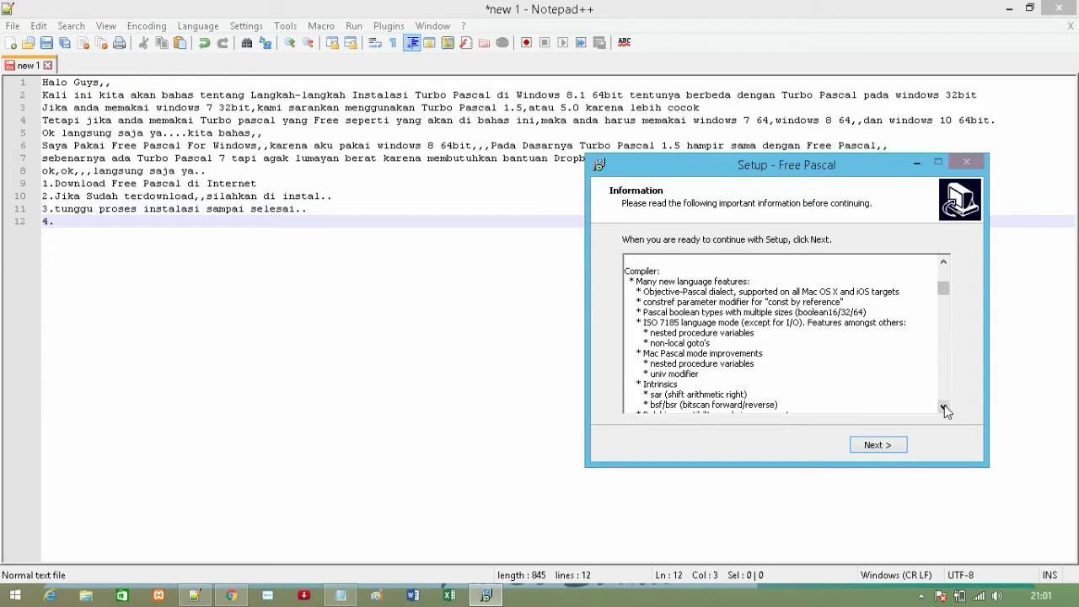
click(943, 409)
drag(638, 271, 788, 403)
click(794, 381)
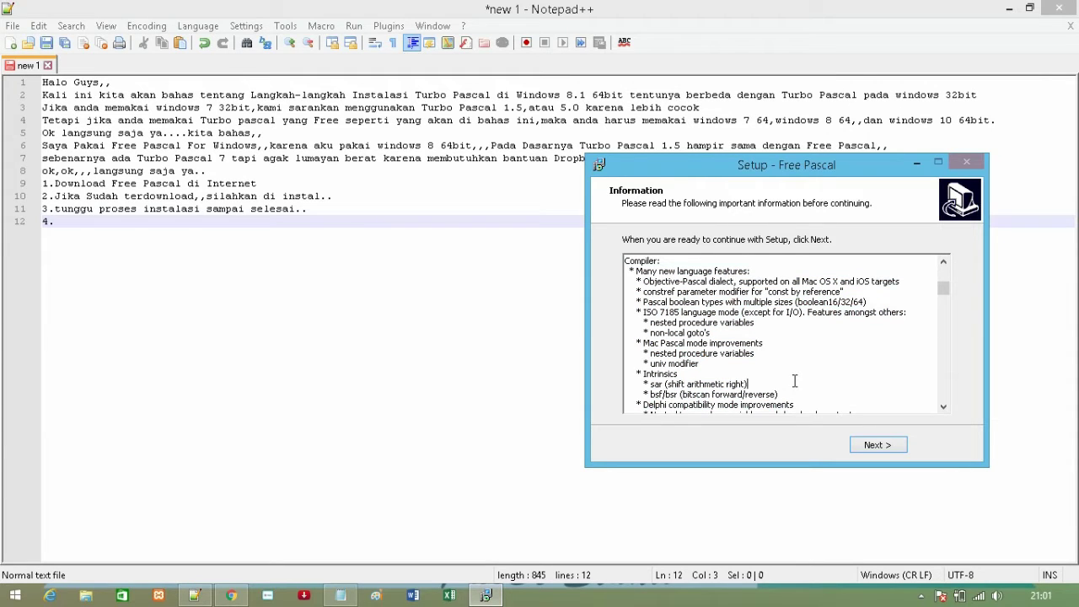
click(943, 407)
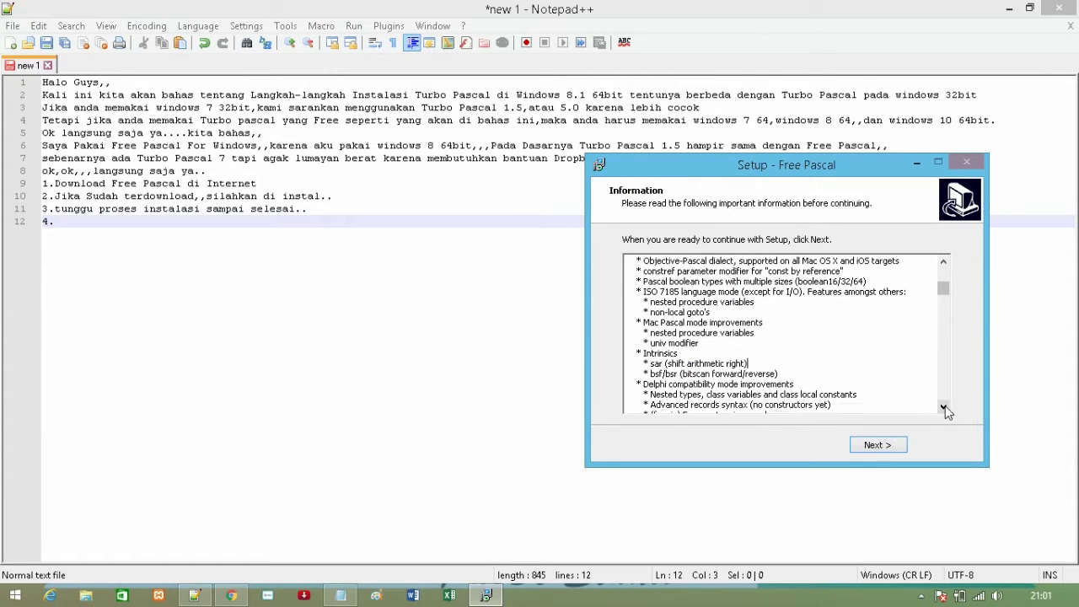
drag(945, 410, 945, 410)
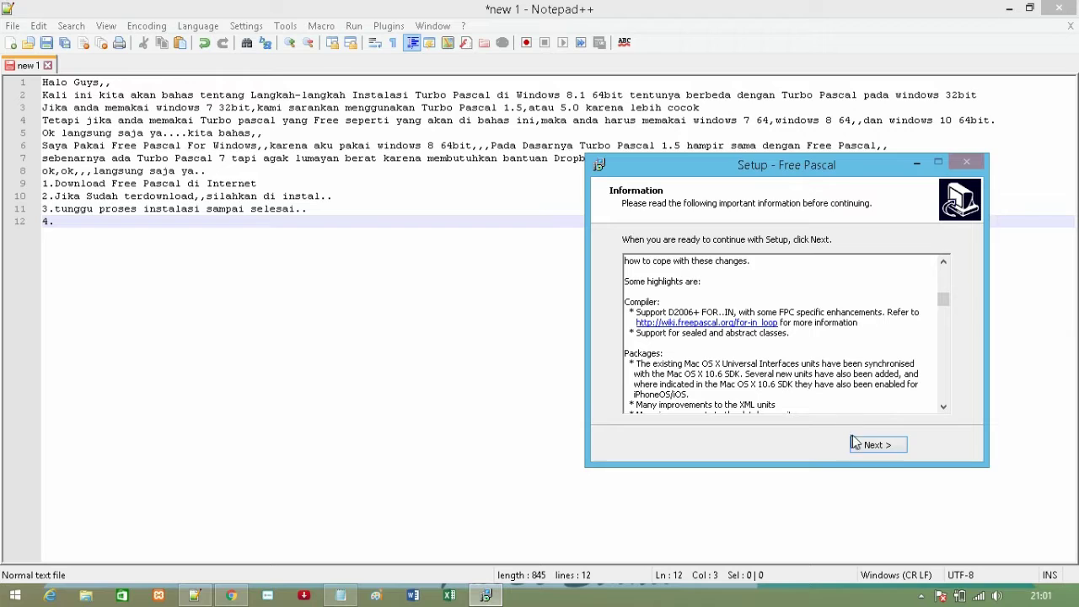
Finish the Free Pascal setup wizard with View readme.txt enabled, and close readme.txt after a brief look
click(877, 445)
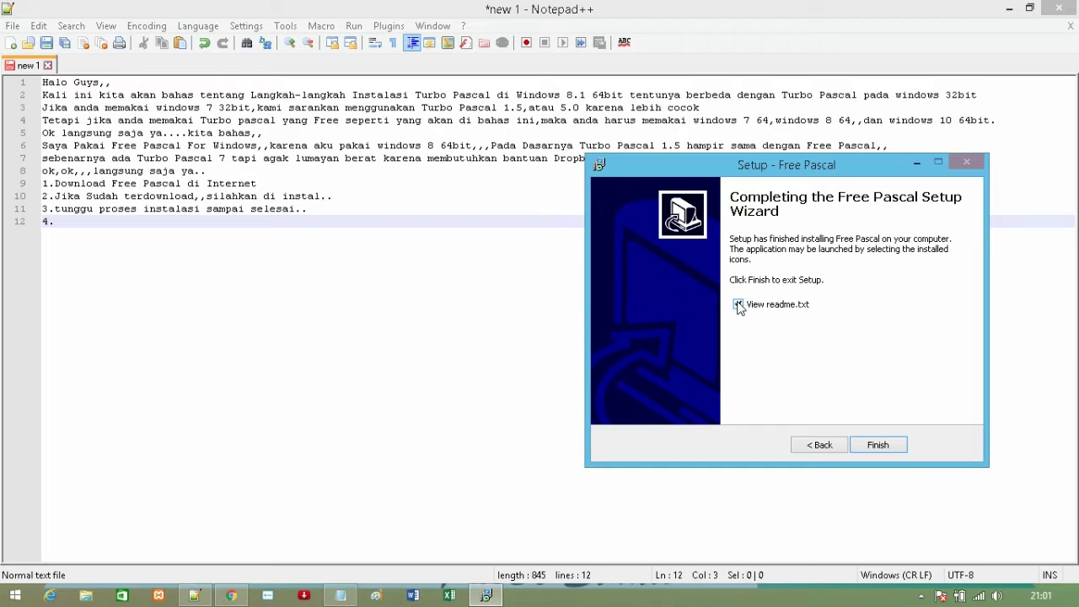
click(878, 444)
scroll(877, 421, down, 5)
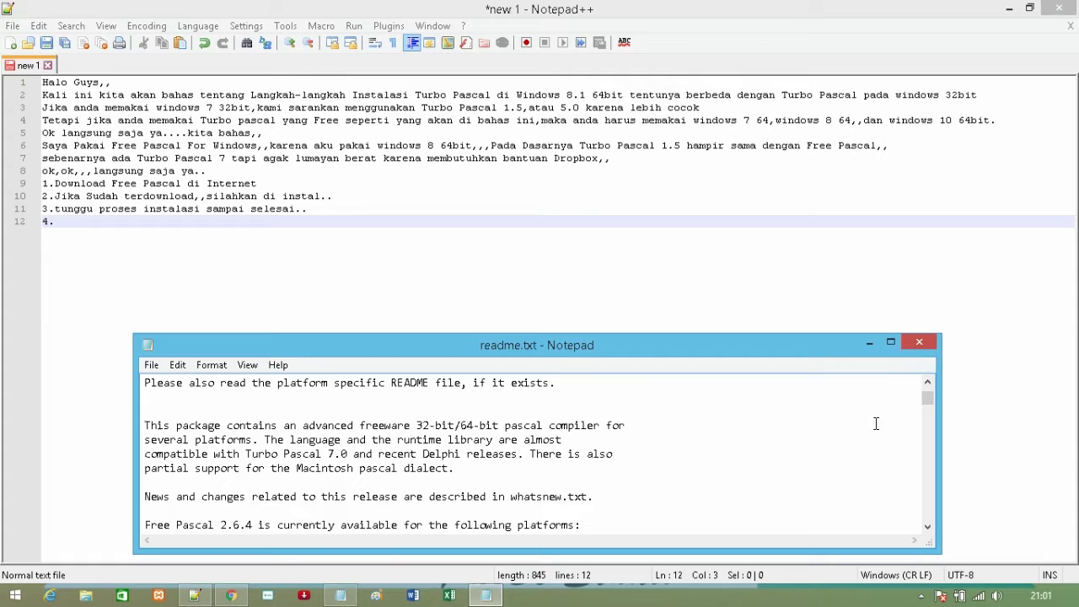
click(919, 341)
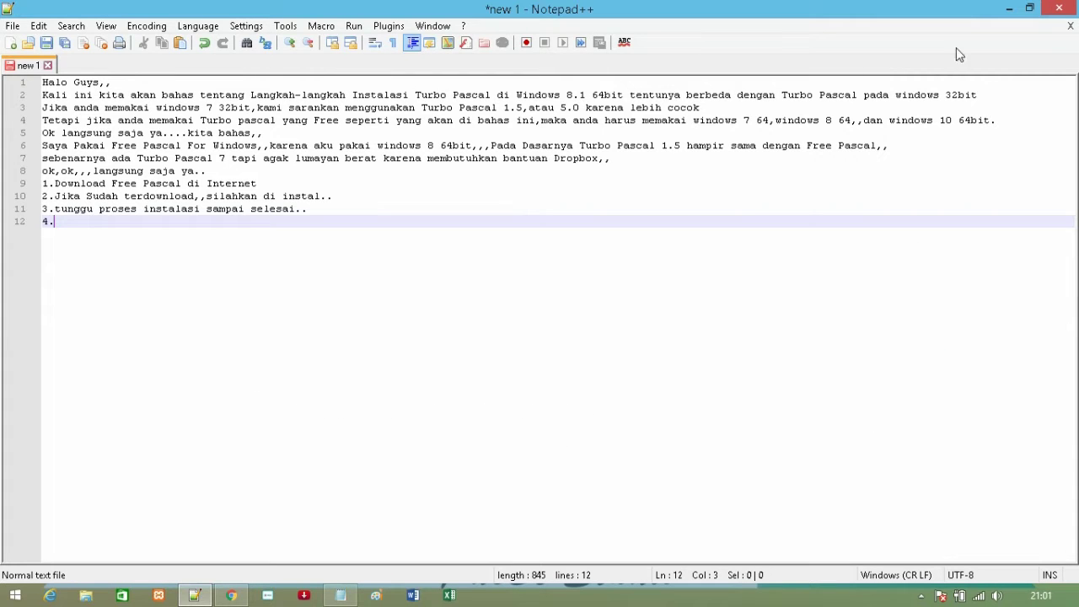
Minimize Notepad++, Notepad and Chrome, and check the desktop for the Free Pascal IDE shortcut
click(1009, 9)
click(869, 345)
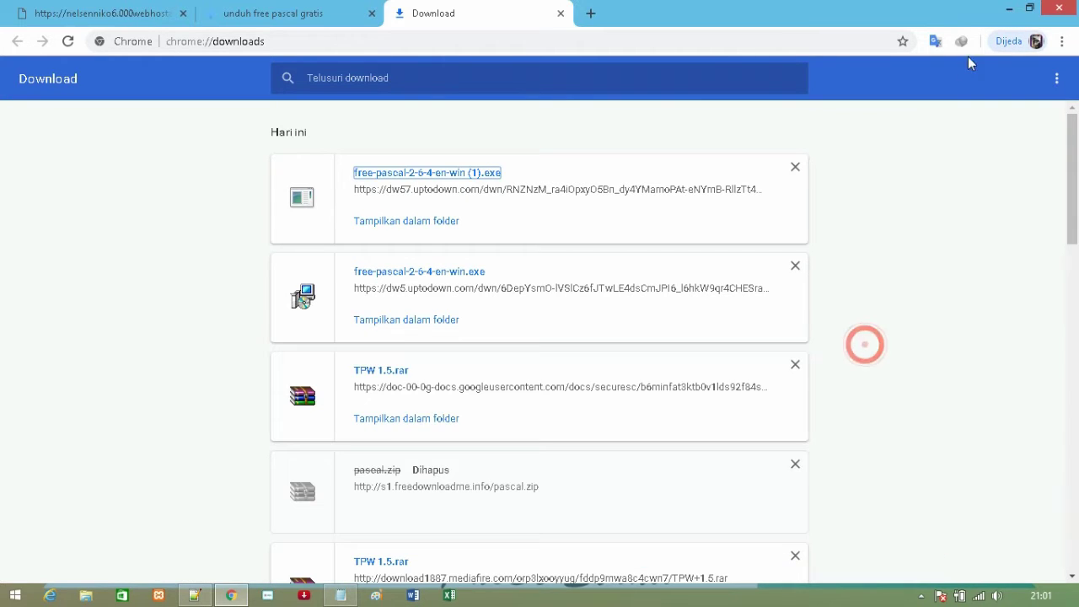
click(1007, 9)
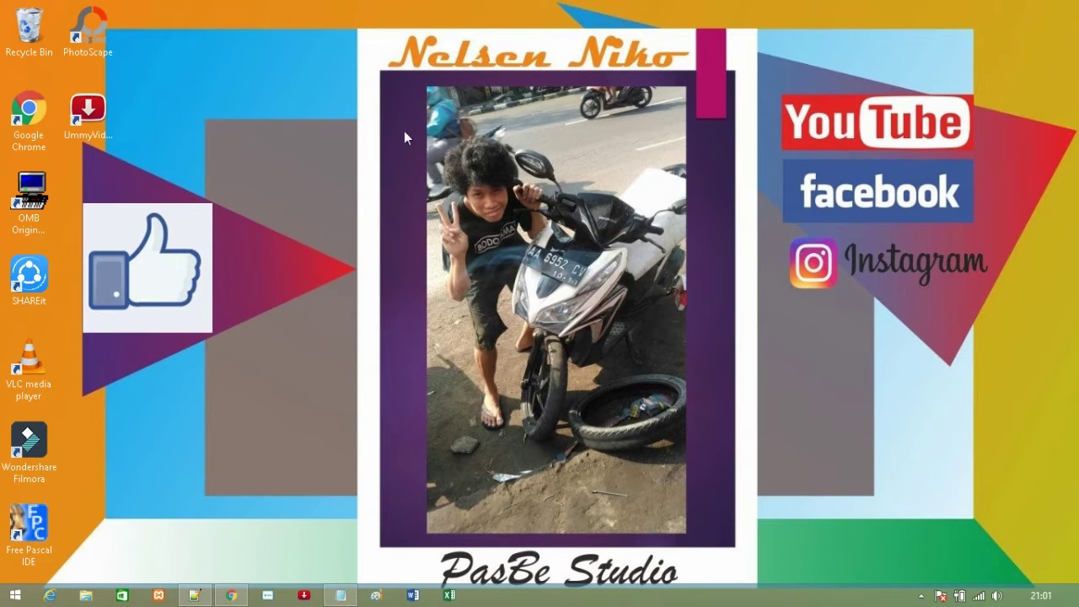
right_click(317, 128)
click(372, 173)
right_click(363, 162)
click(400, 208)
right_click(369, 179)
click(413, 225)
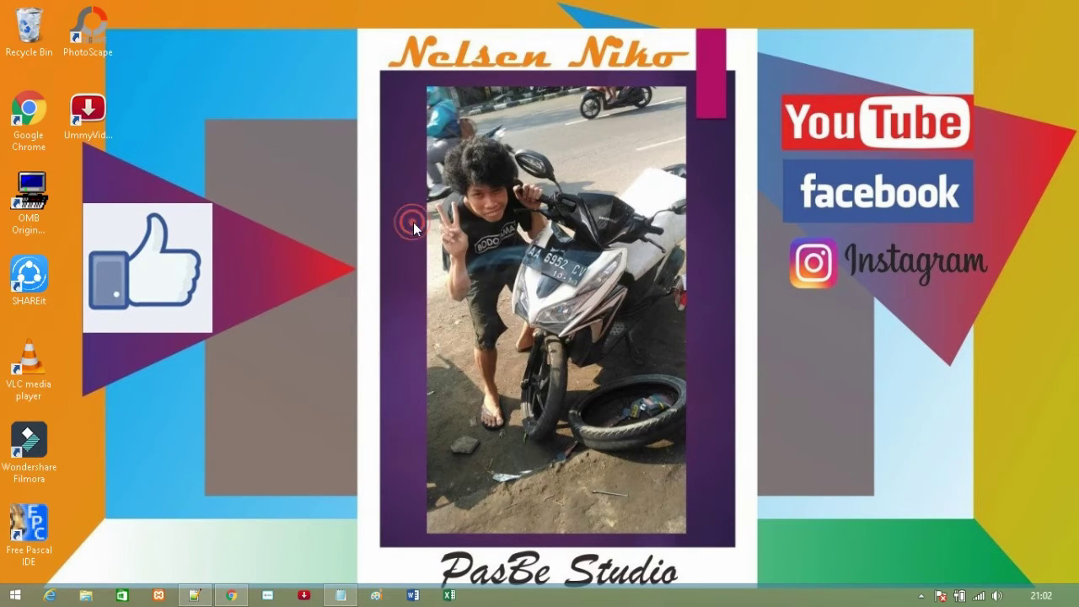
double_click(50, 527)
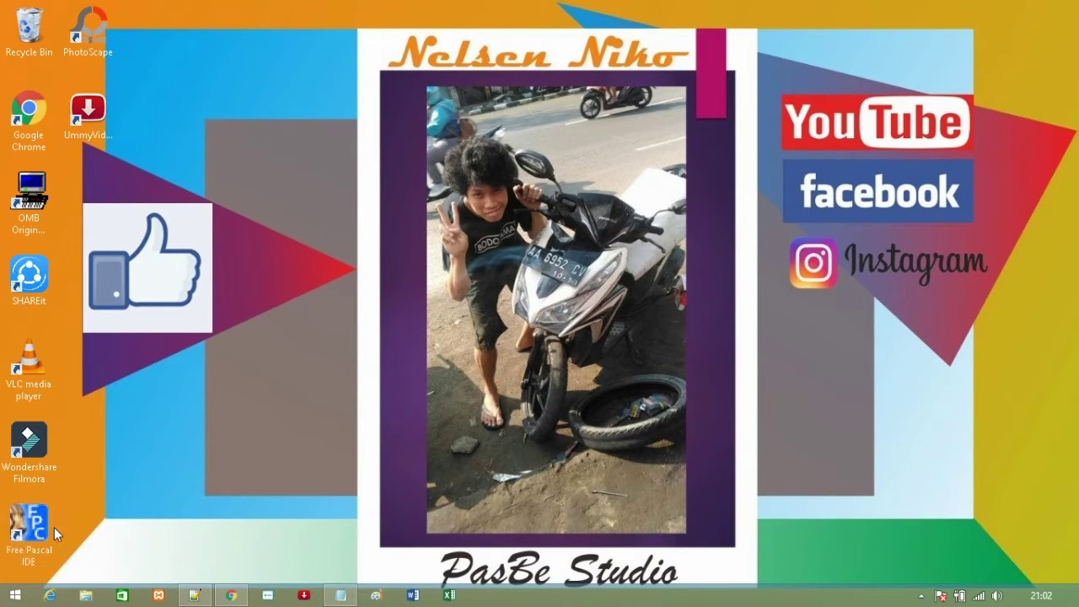
Switch to Notepad++, complete line 12 as "4.Selesai,,Pascal Free sudah terinstal.." and leave a blank line below it
click(195, 595)
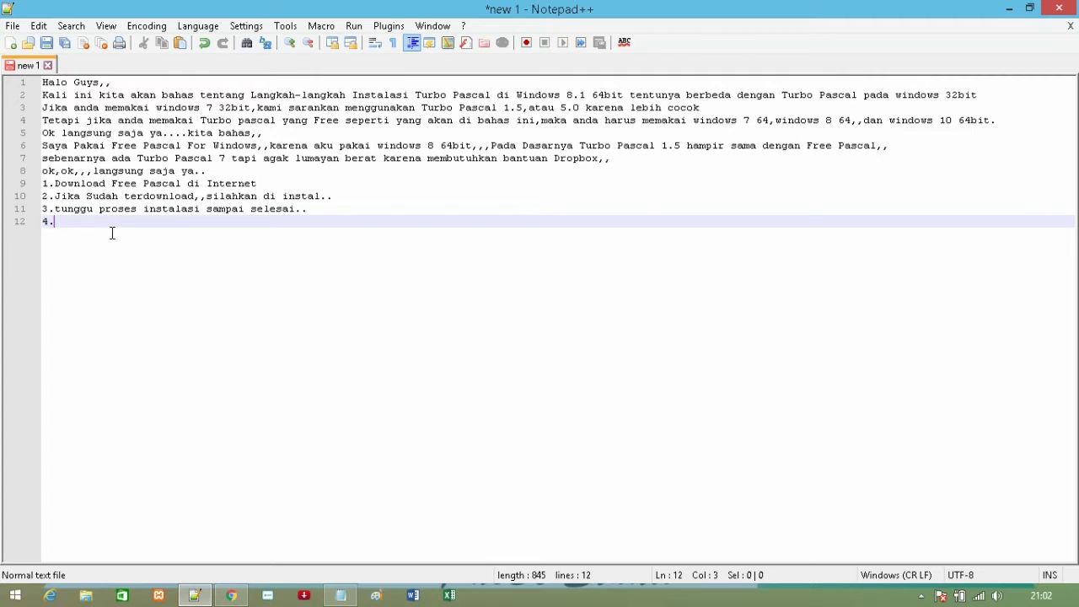
text(Selesai)
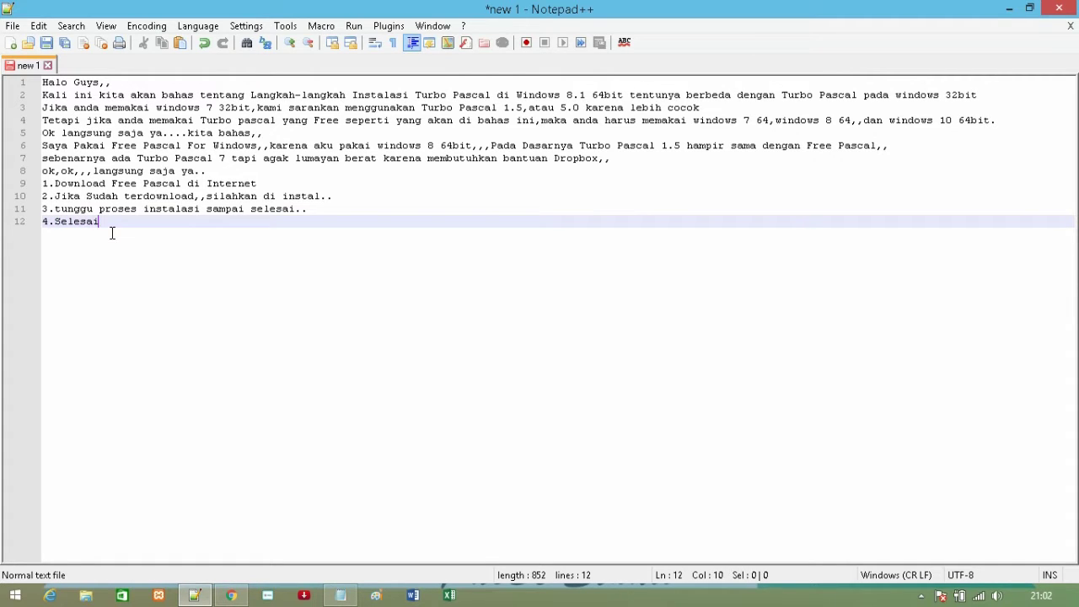
text(,,Pascal Free sudah teri)
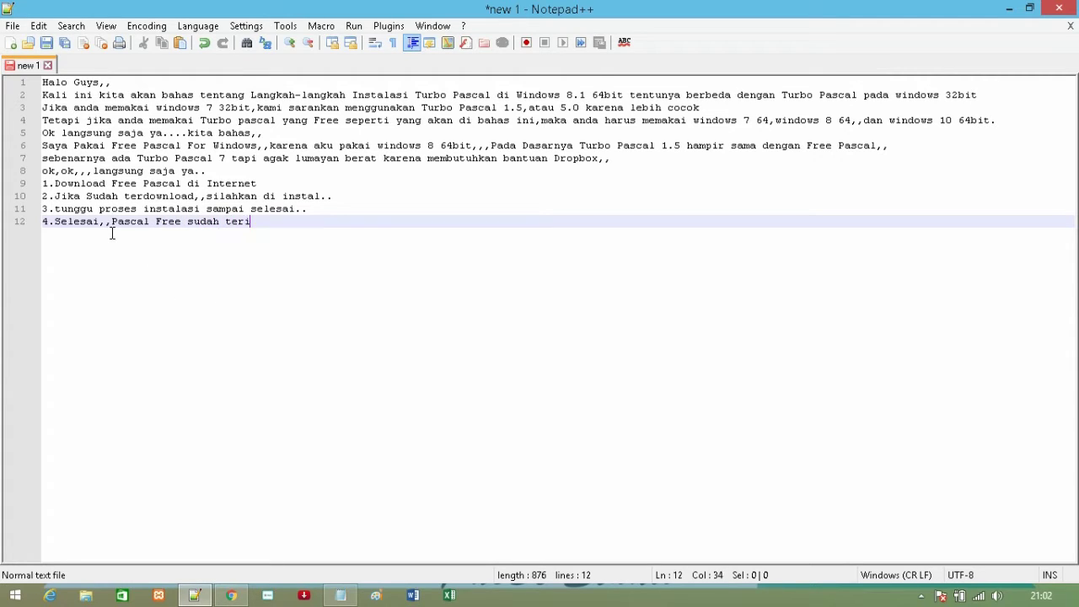
text(nstal..)
key(Return)
key(Return)
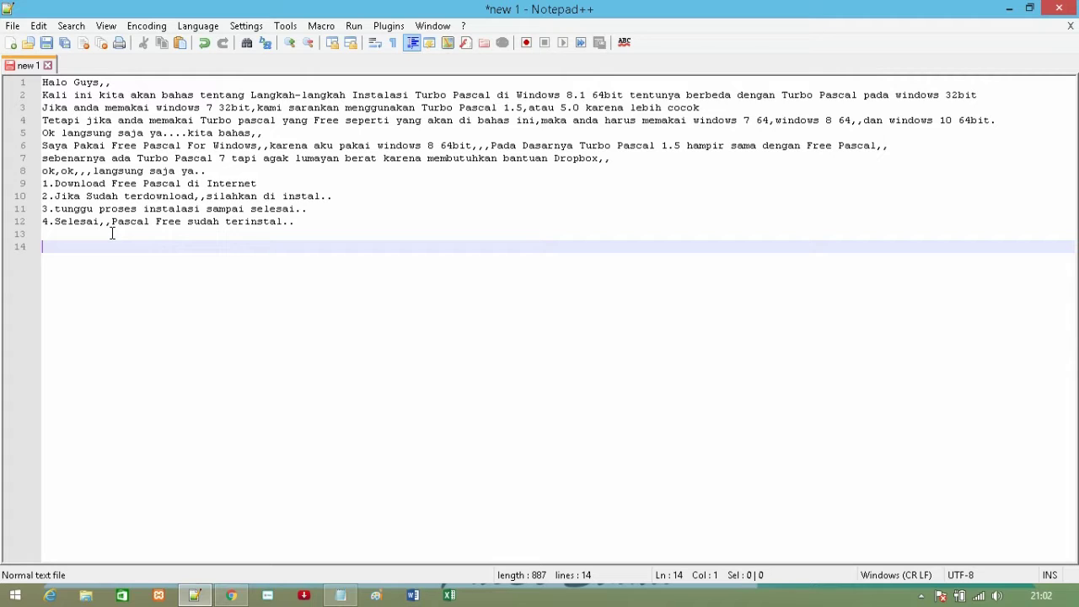
Write the closing remark "Ok Guys sekian dulu materi pada pertemuan ini,," on line 14
text(Ok Guys sekian )
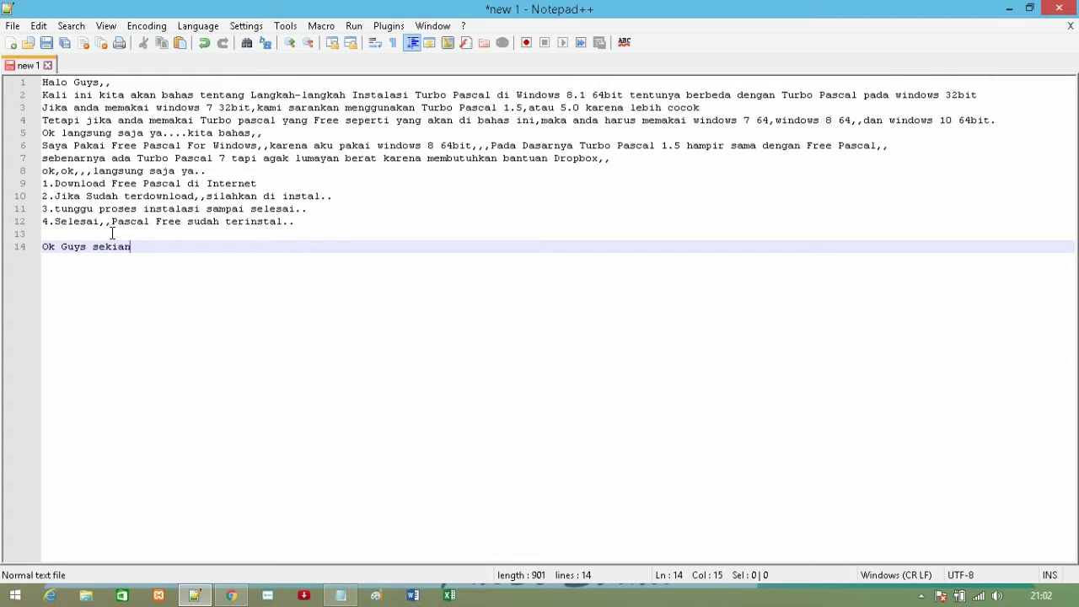
text(dulu materi pada )
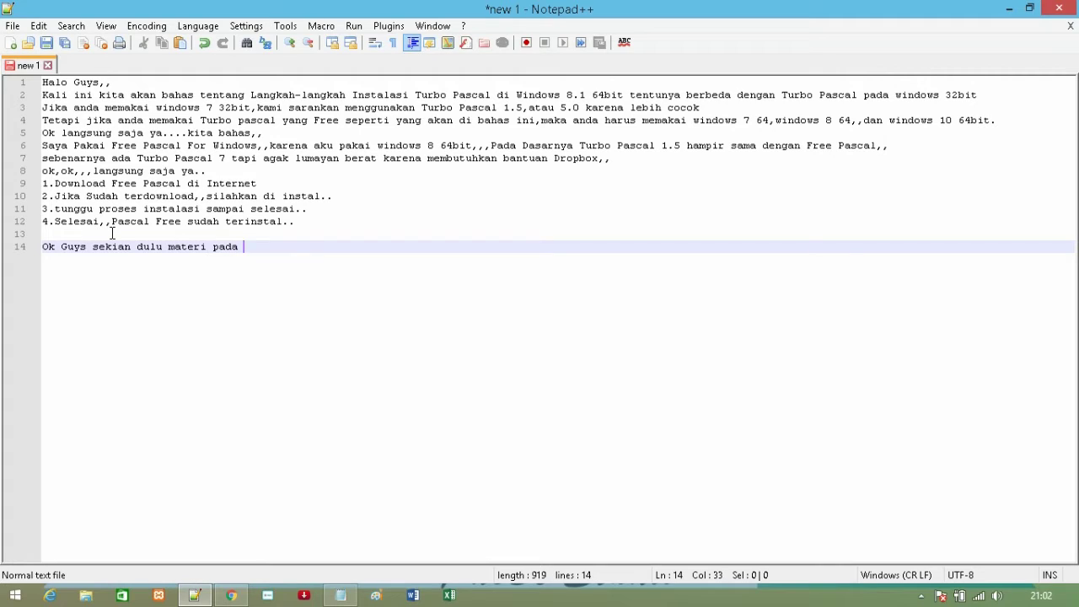
text(perte)
text(muan in)
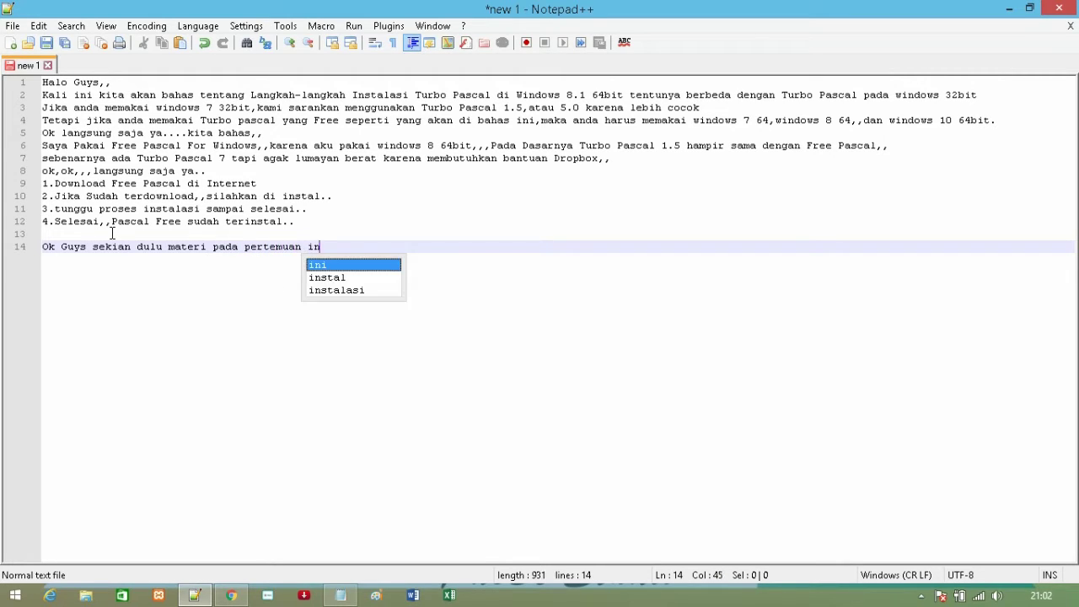
text(i,,)
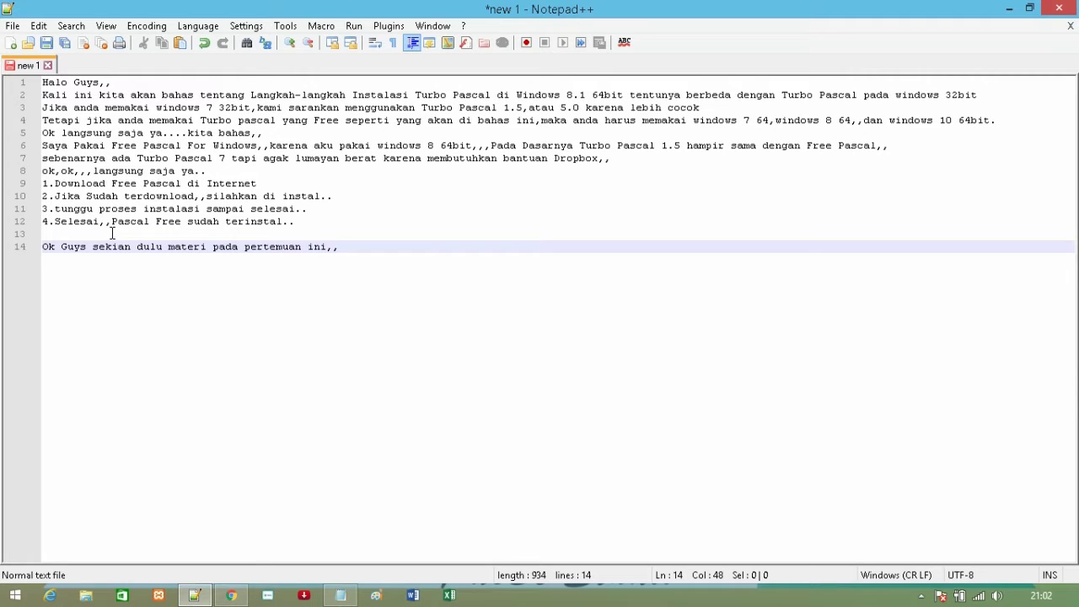
Continue line 14 with "kemudian hari kita akan bahas bagaimana cara ngoding di Pascal,,"
text(kemudian har)
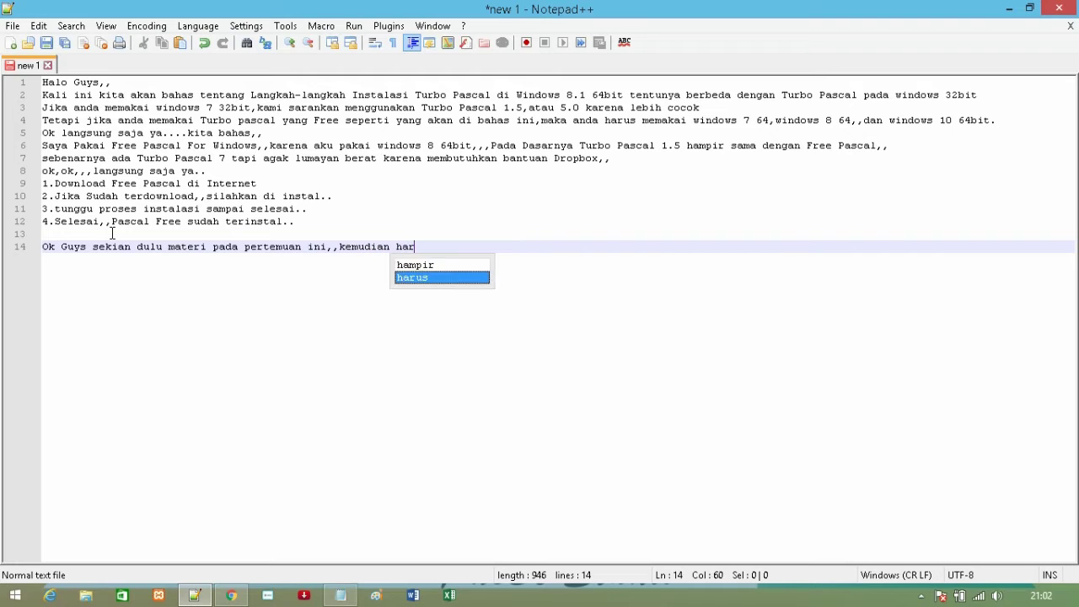
text(i kita )
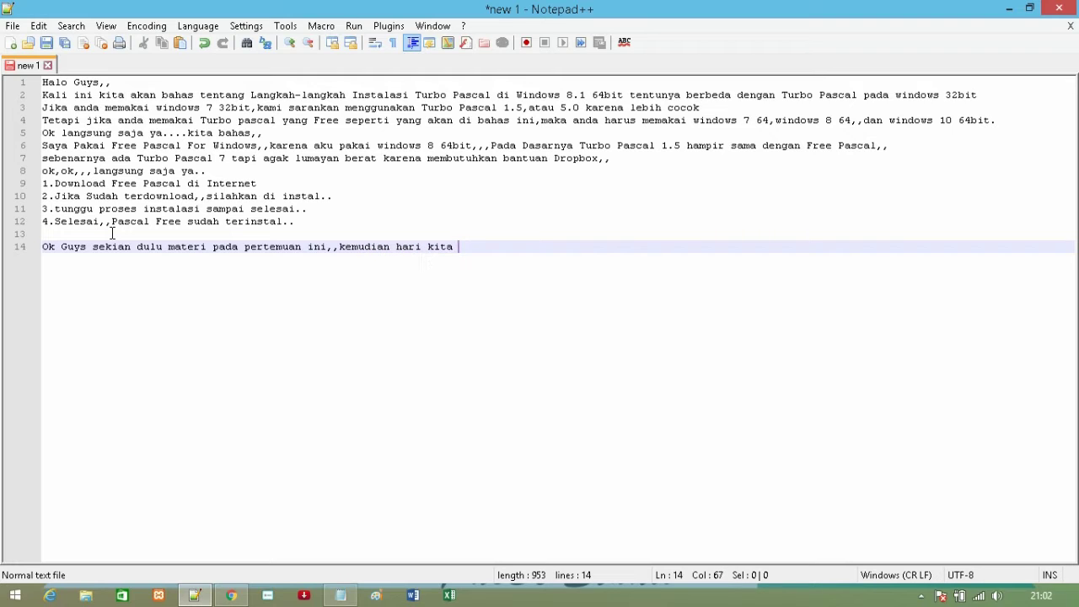
text(akan baha)
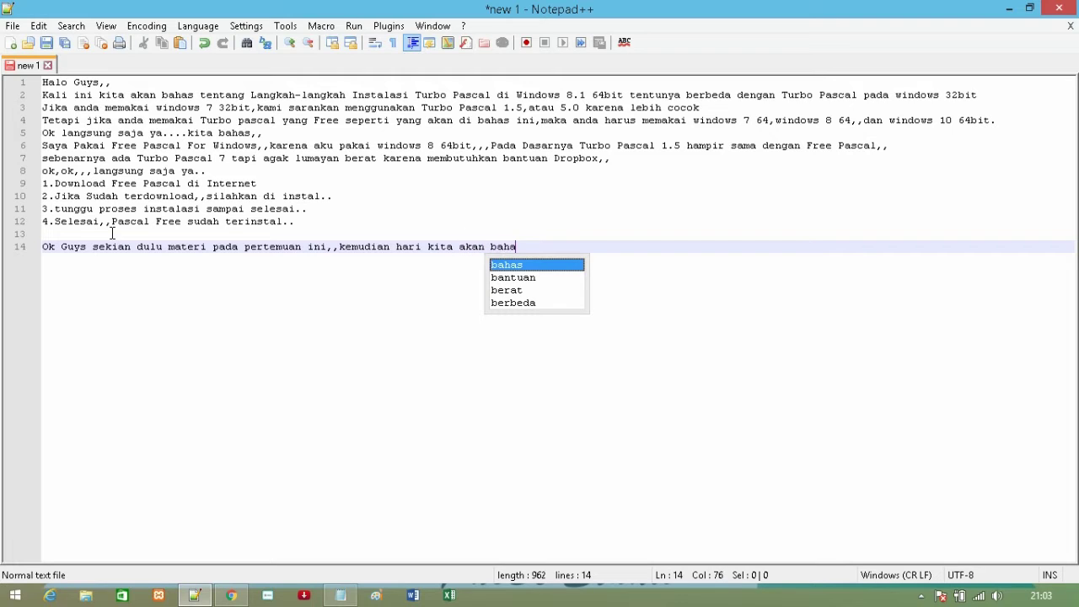
text(s bagaimana cara n)
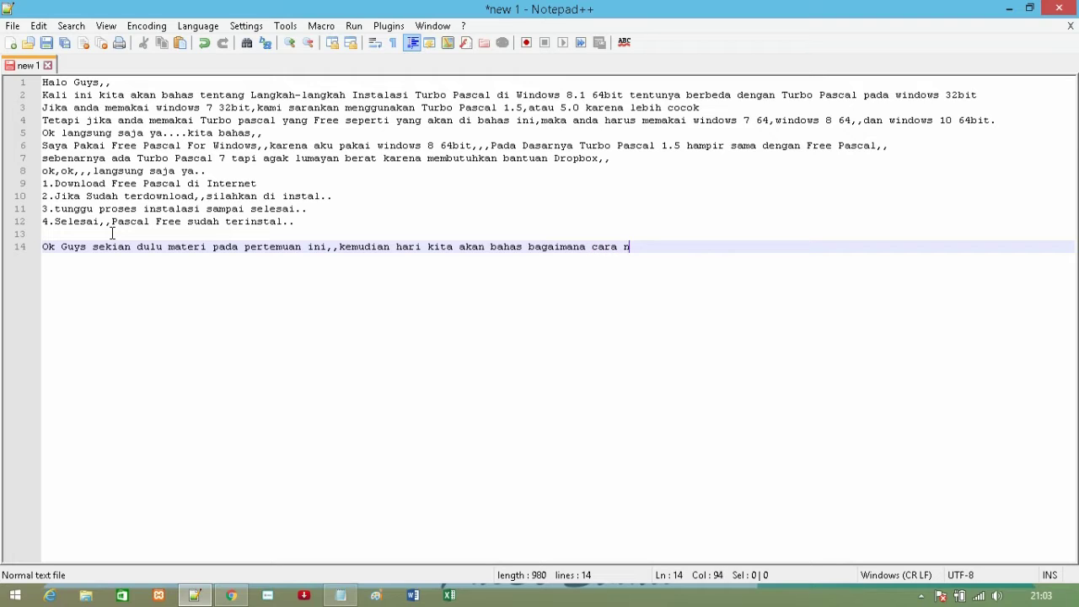
text(goding )
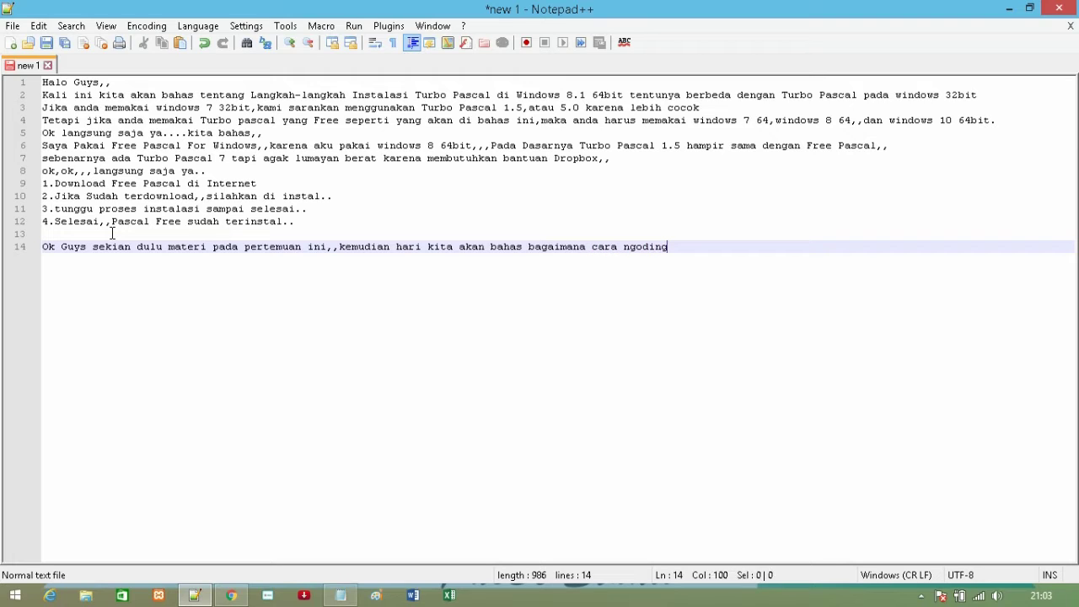
text(di Pasca)
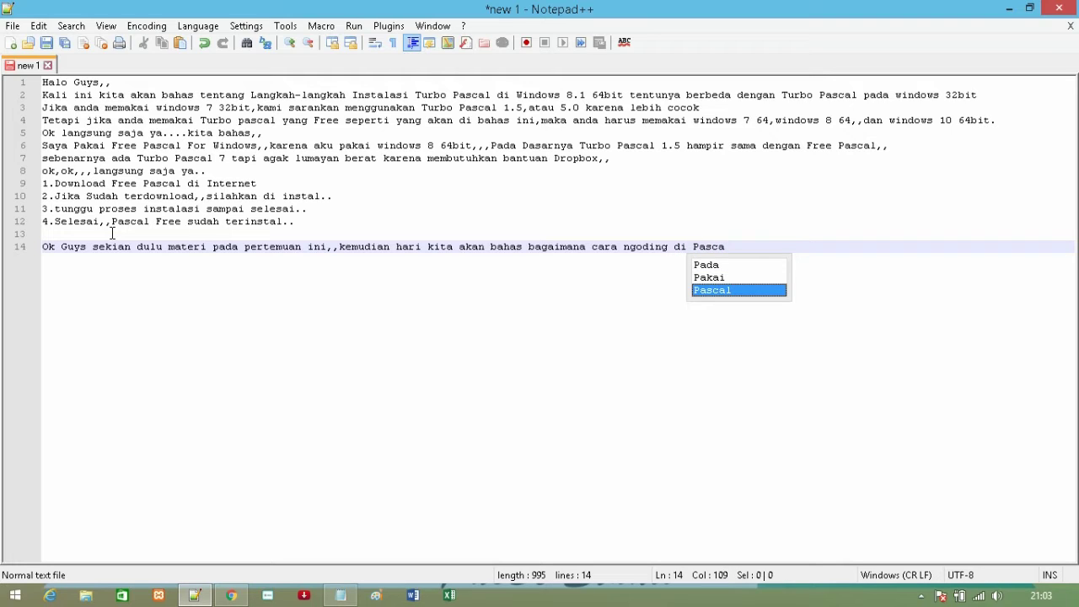
text(ll)
key(BackSpace)
text(,,)
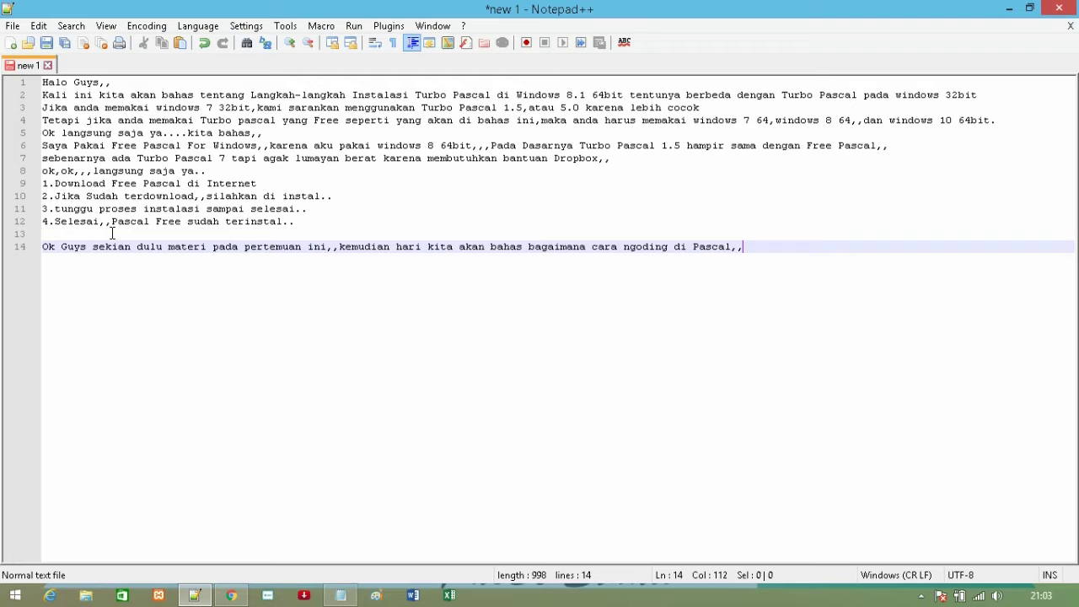
Append "ok guys,,sebelum tutup aku mau coba jalankan pascalnya,," to line 14 and start a new line below it
text(ok guys)
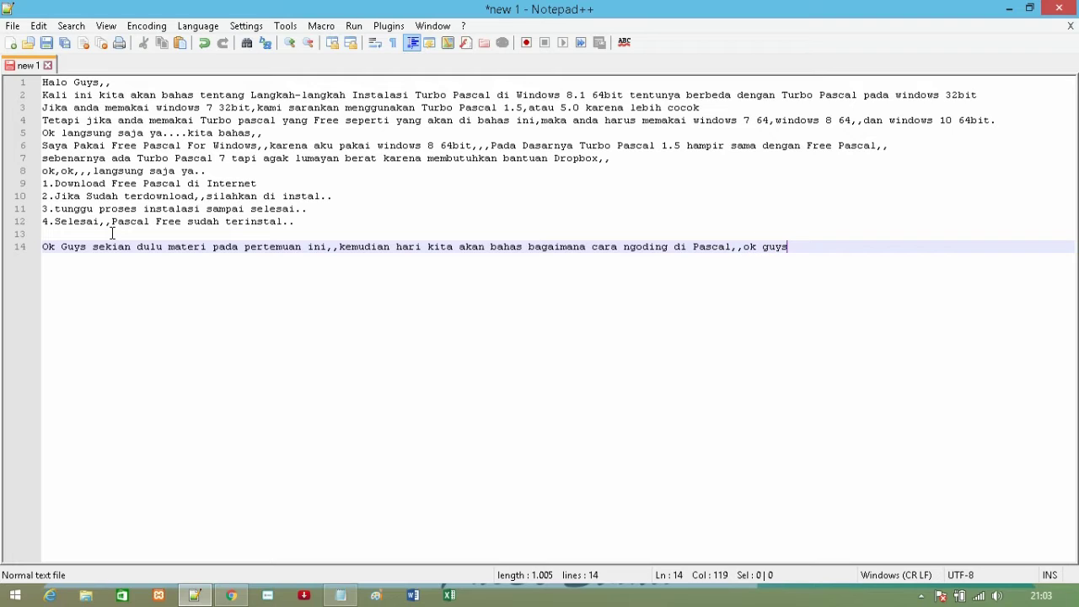
text(,,sebelum tutup aku maua)
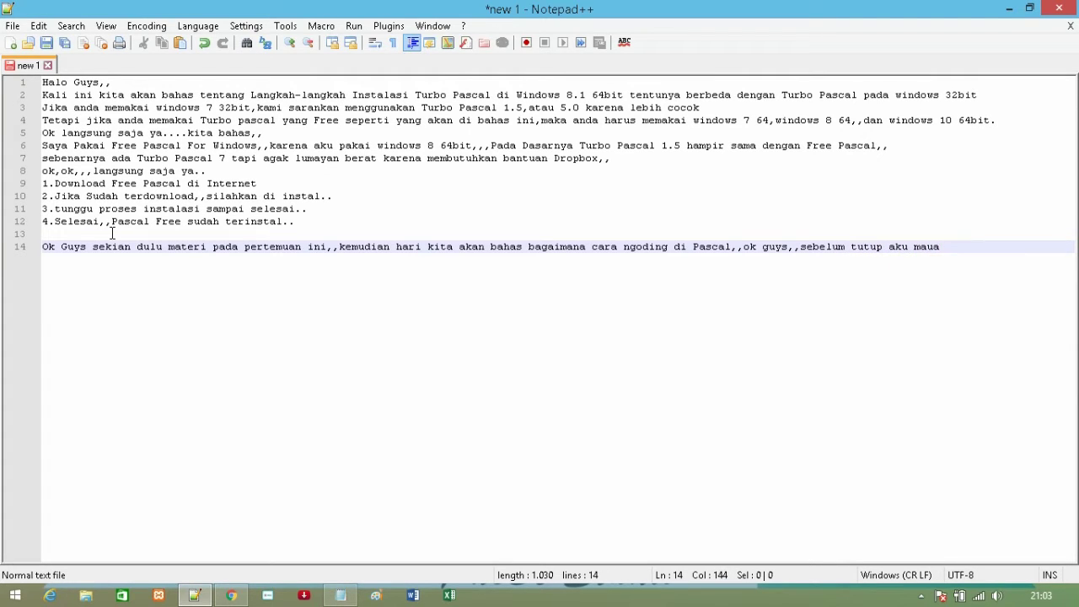
key(BackSpace)
key(BackSpace)
text(u coba jalankan)
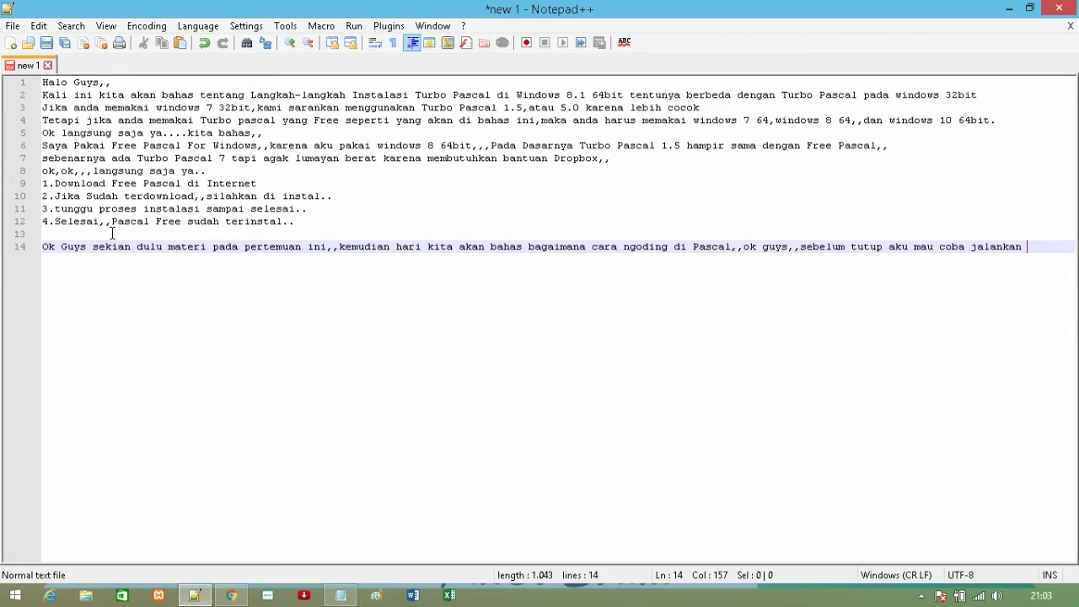
text( pascal)
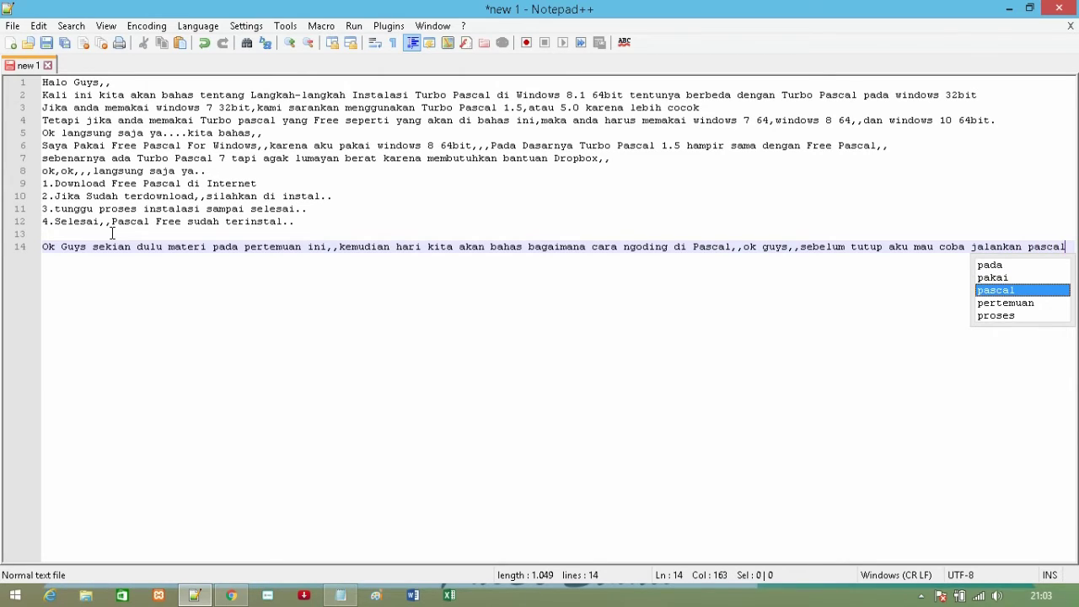
text(nya)
text(..)
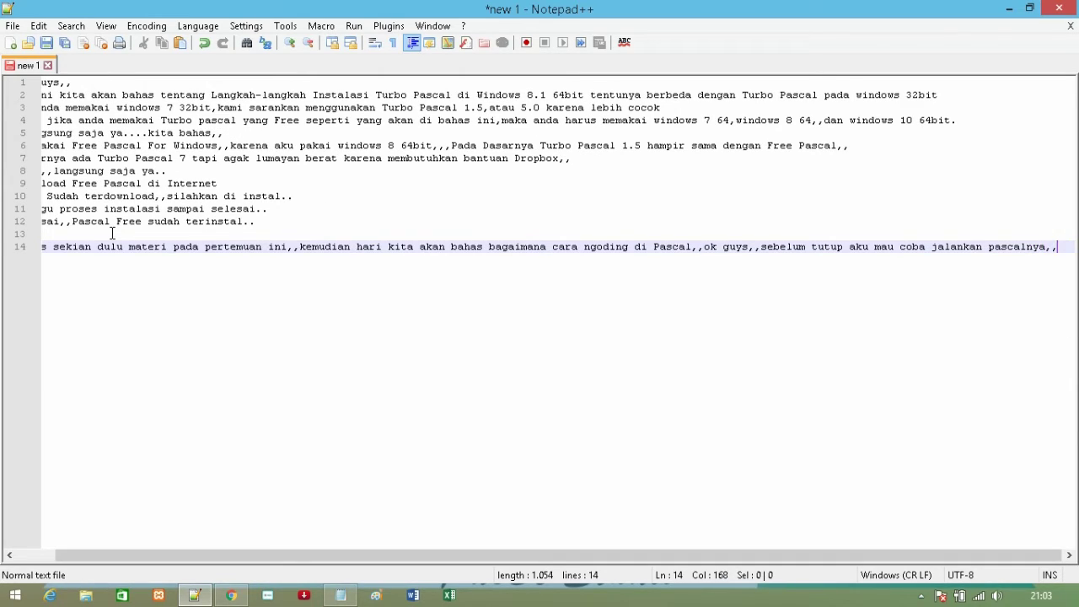
key(Return)
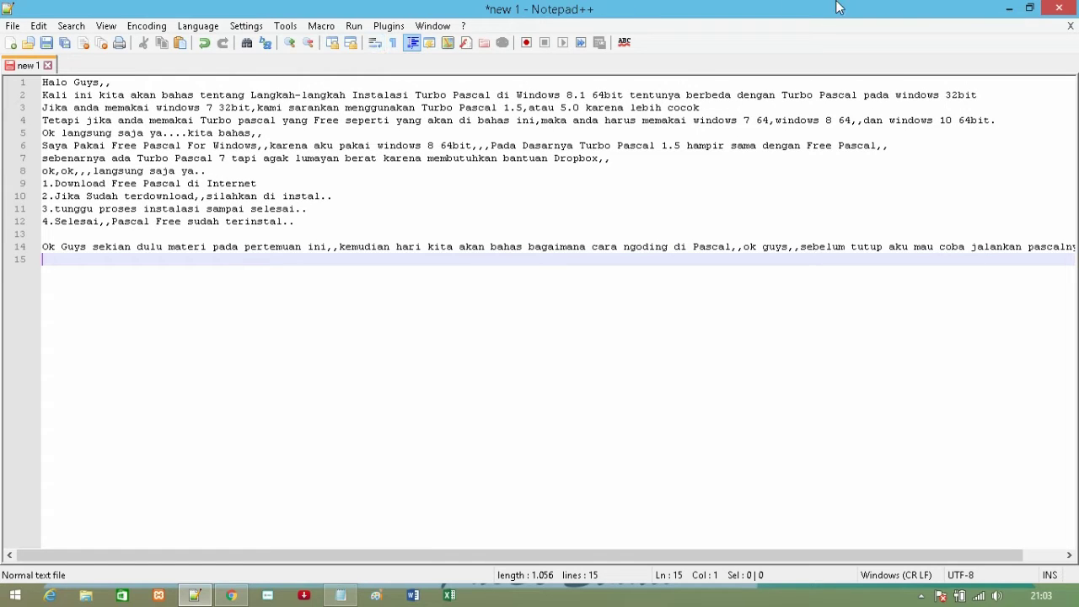
Run the Free Pascal IDE from its desktop shortcut as administrator and move its window to the middle of the desktop
click(1005, 8)
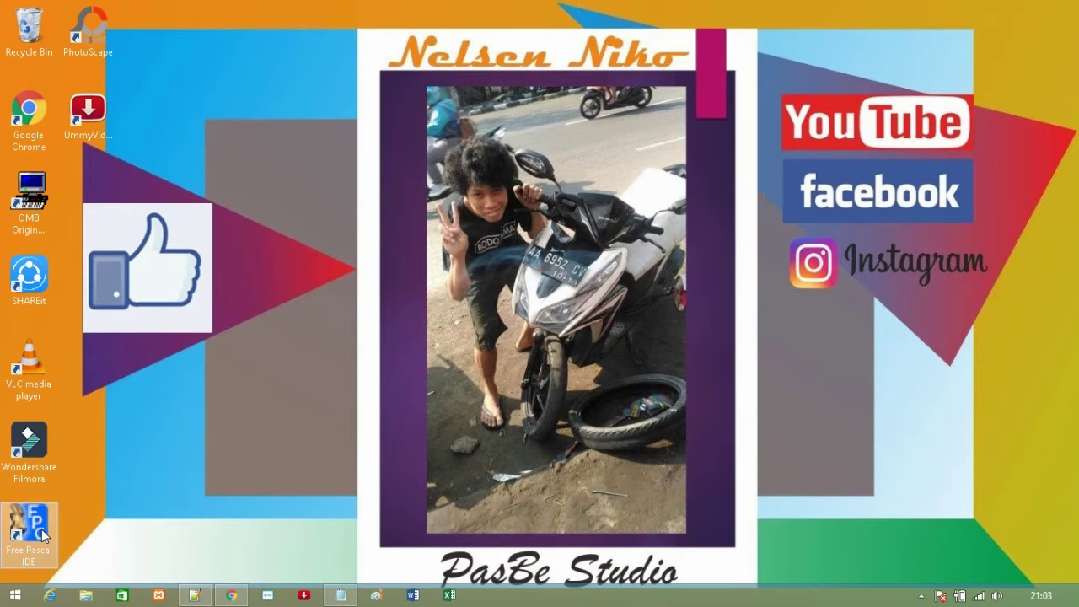
right_click(38, 533)
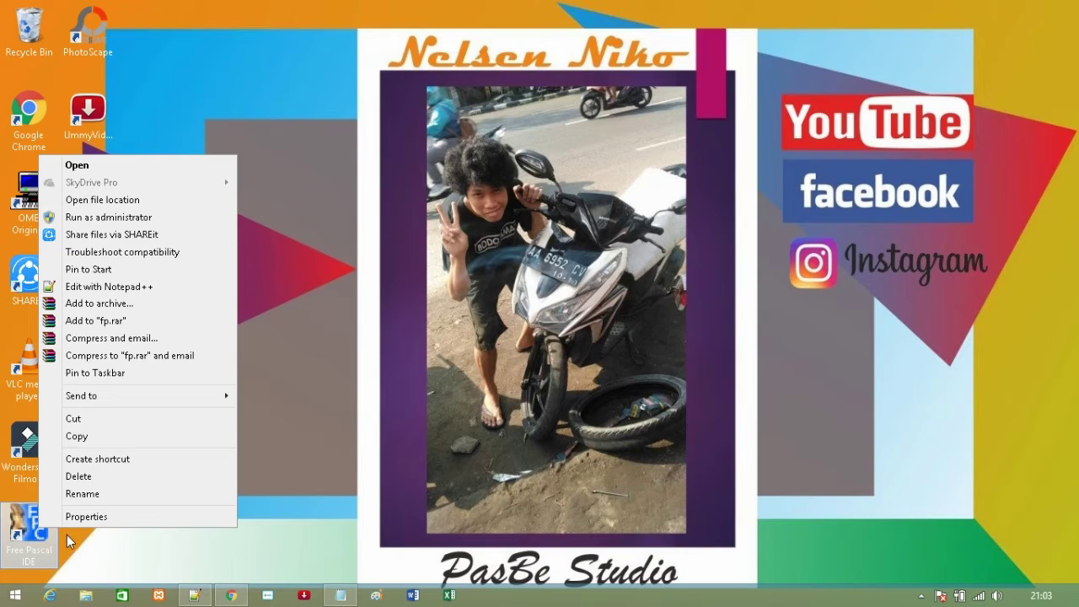
click(120, 217)
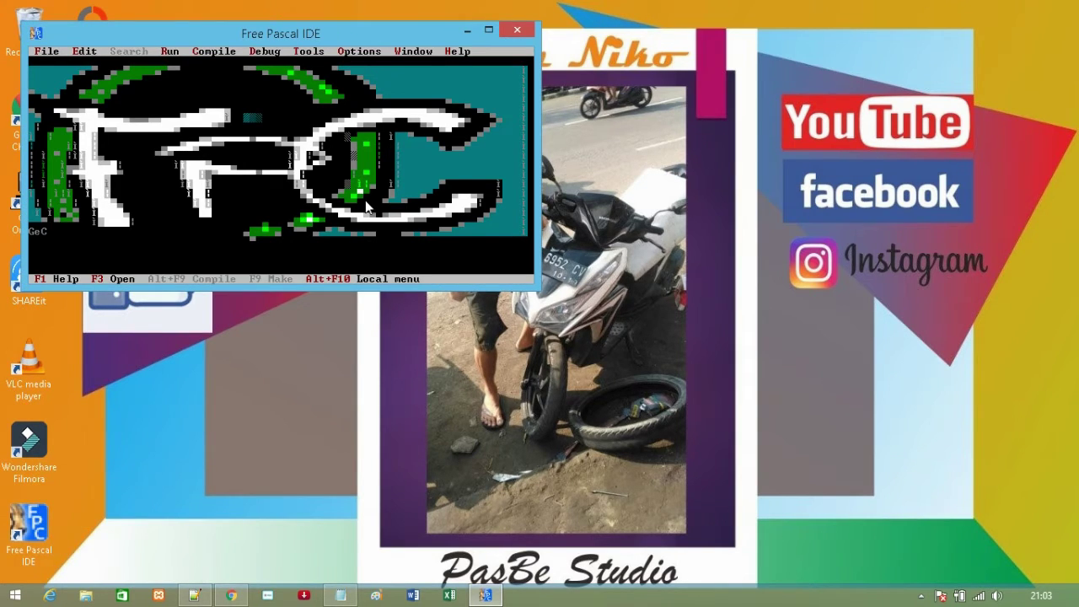
click(487, 29)
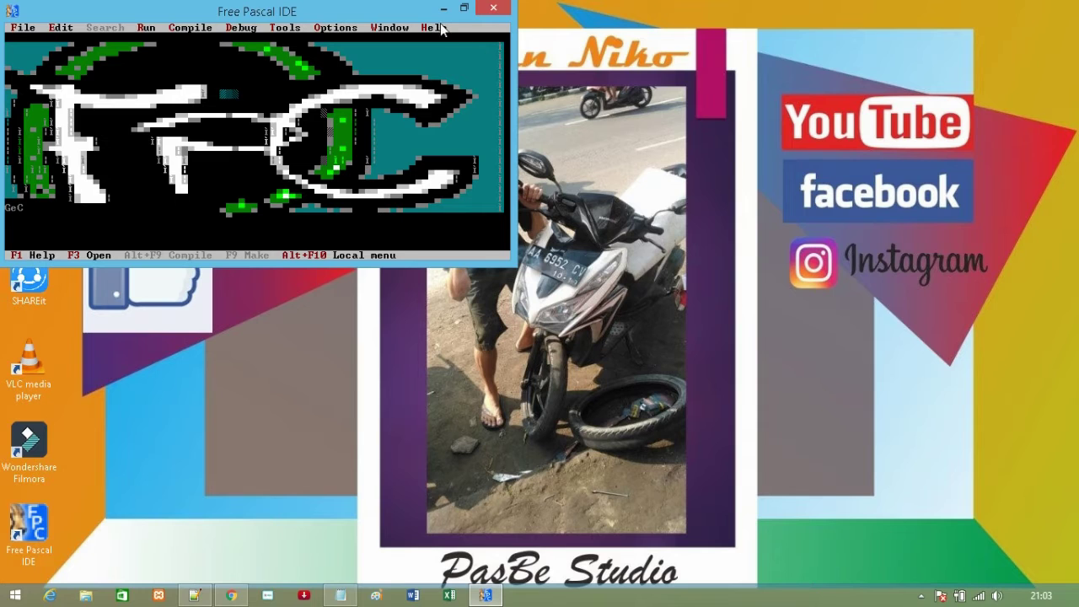
drag(413, 13, 727, 166)
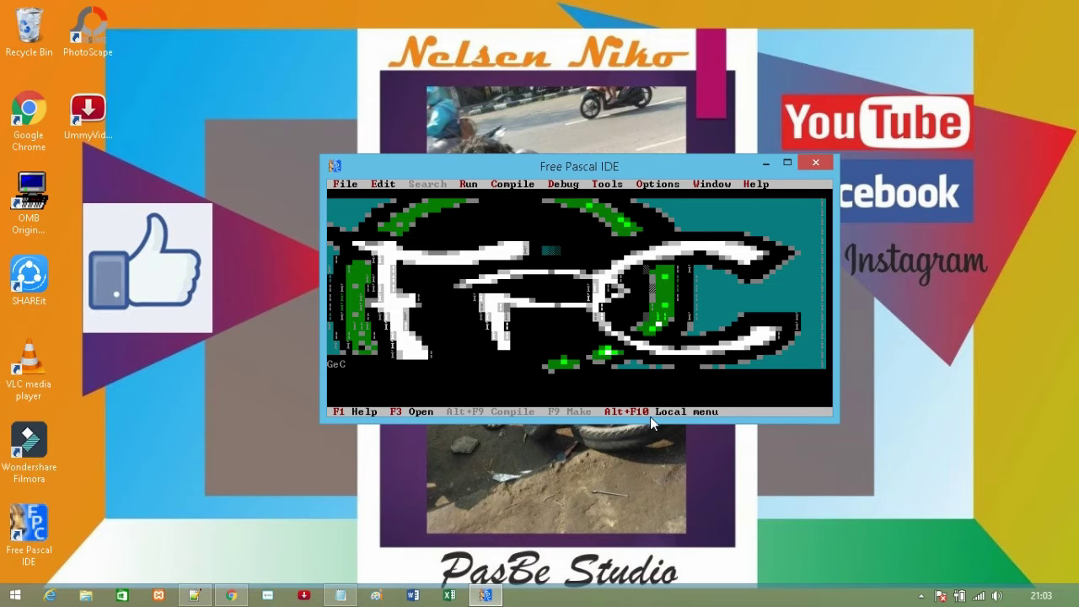
Look over the Free Pascal IDE's file and window commands, and refresh its display
click(345, 185)
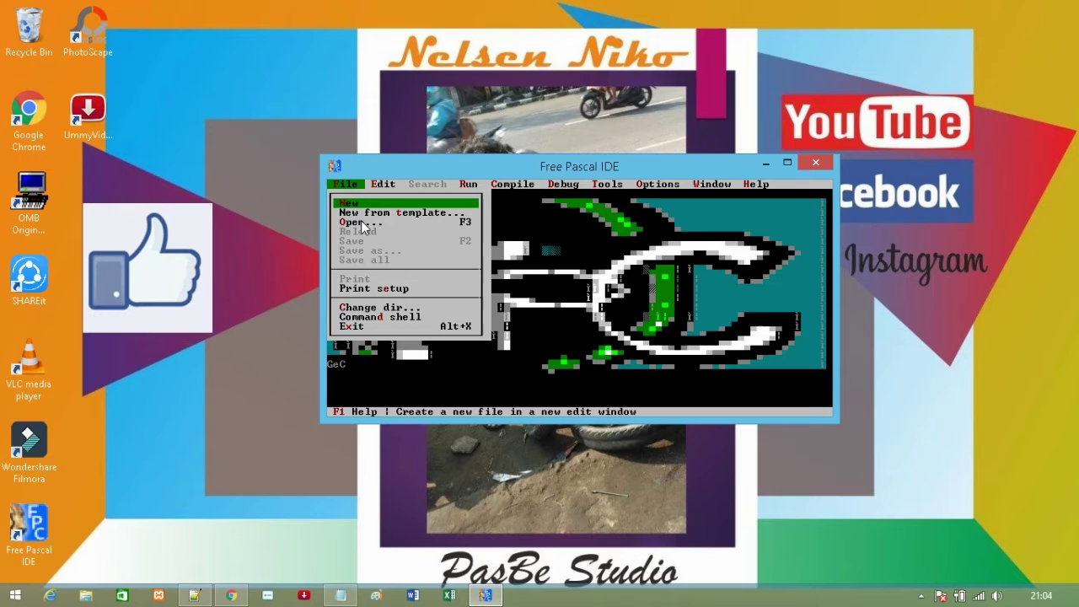
click(544, 228)
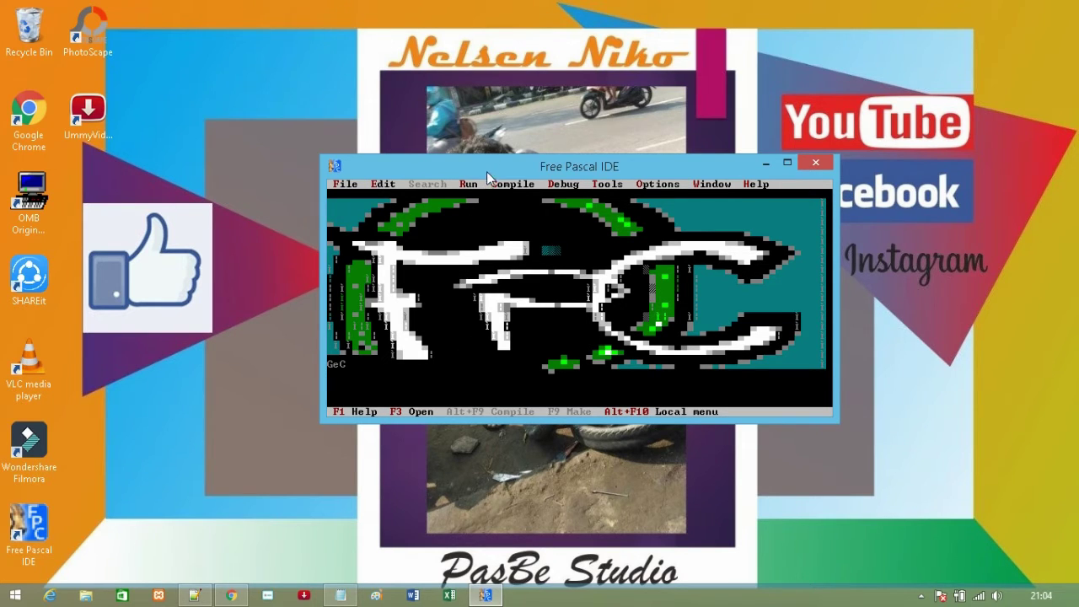
drag(264, 119, 295, 89)
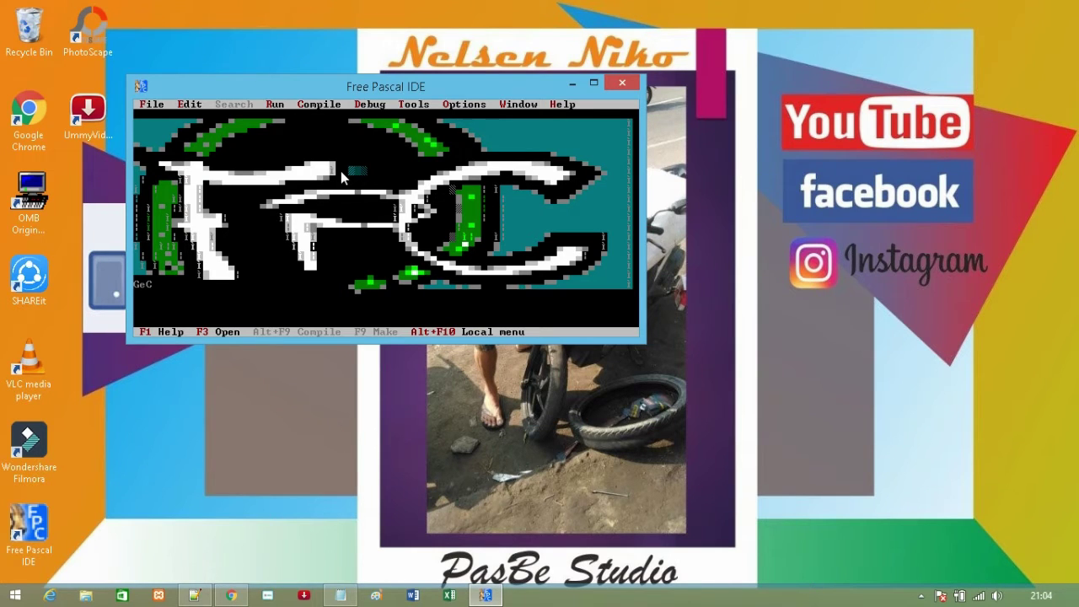
click(520, 104)
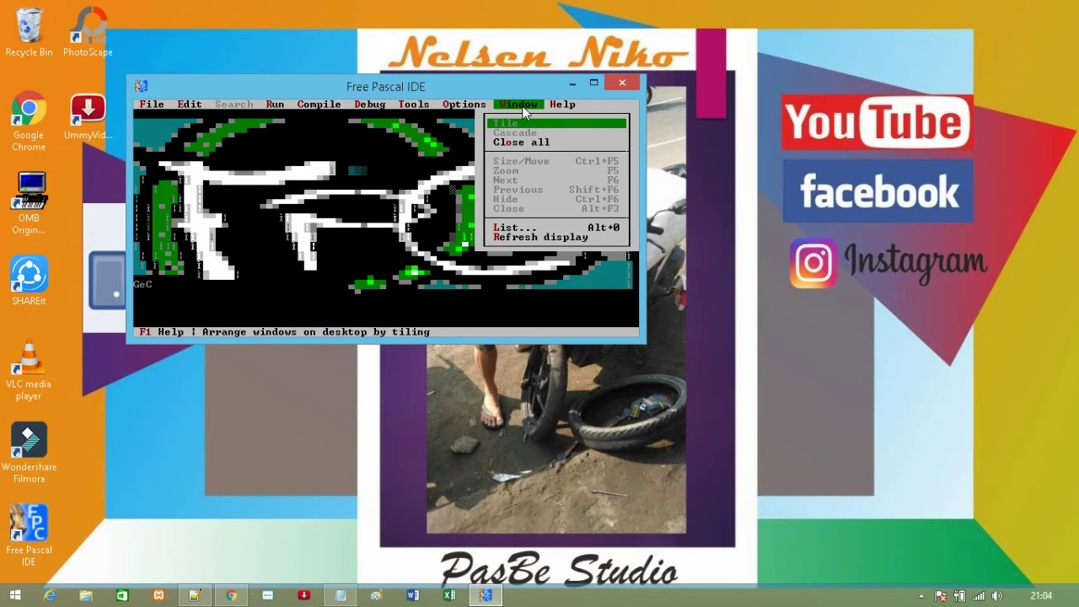
click(556, 236)
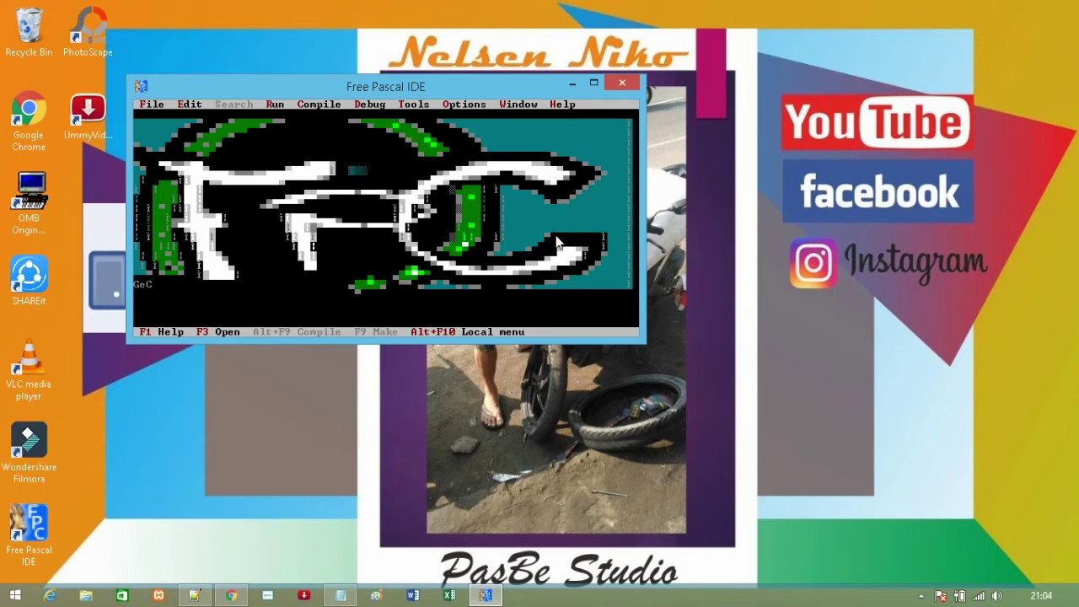